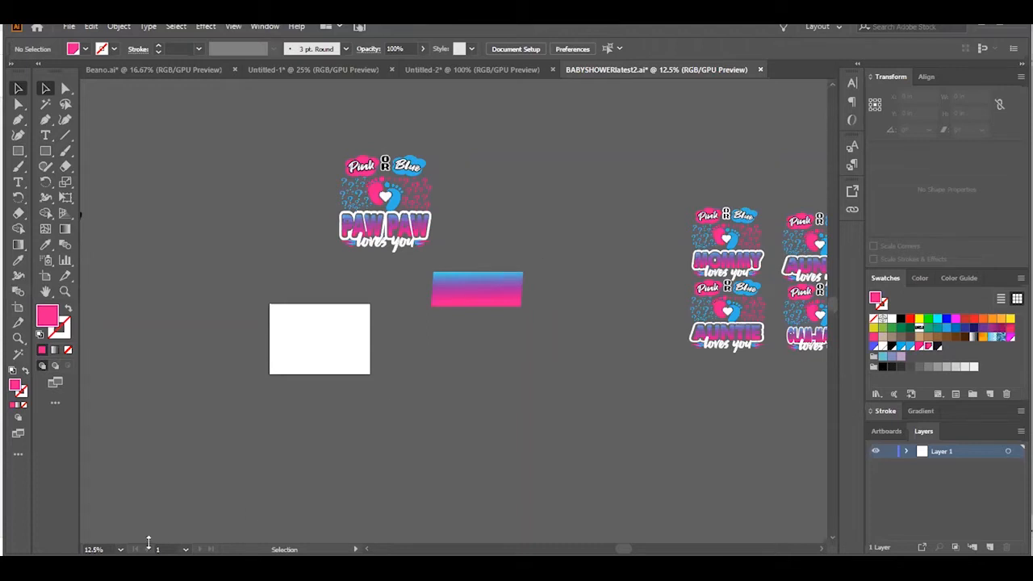
Step: Move the blue-to-pink gradient band up beside the PAW PAW design
left_click(120, 547)
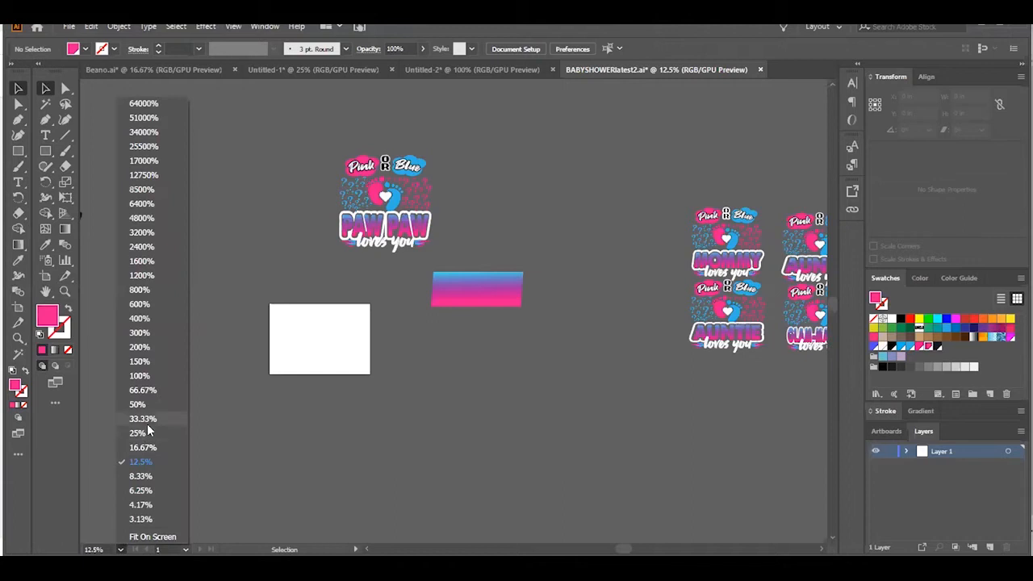
left_click(147, 420)
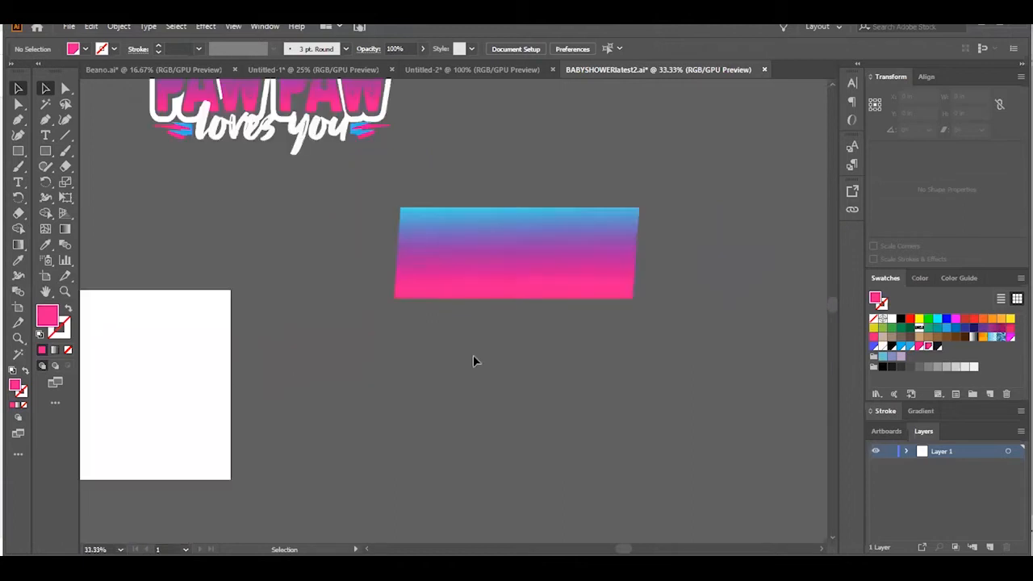
mouse_move(834, 306)
left_mouse_down()
mouse_move(830, 276)
mouse_move(831, 288)
left_mouse_up()
left_click_drag(437, 489, 533, 313)
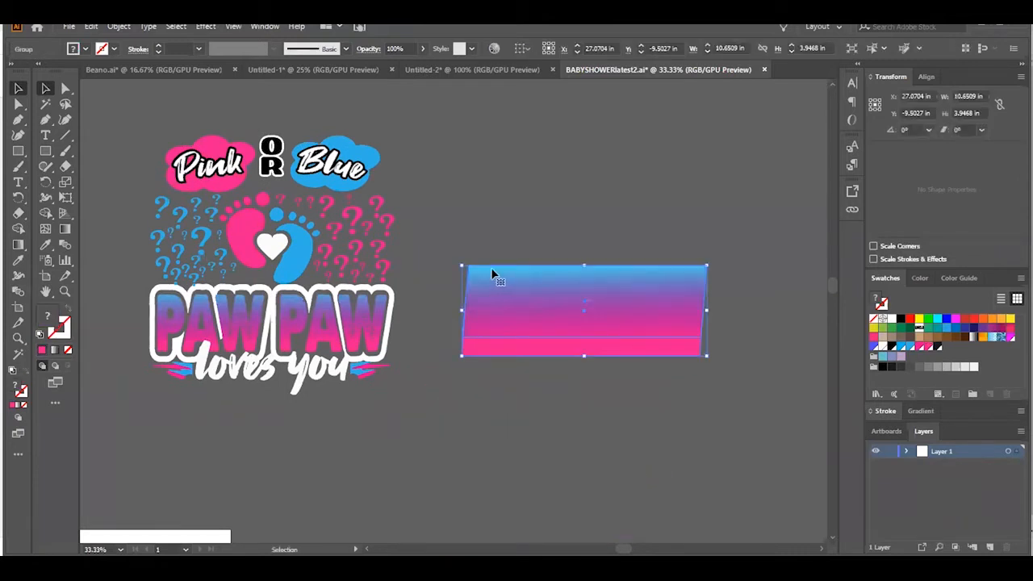
Step: Examine the parts of the PAW PAW design one by one: question marks, Blue badge, OR text, footprints and gradient lettering
left_click(346, 243)
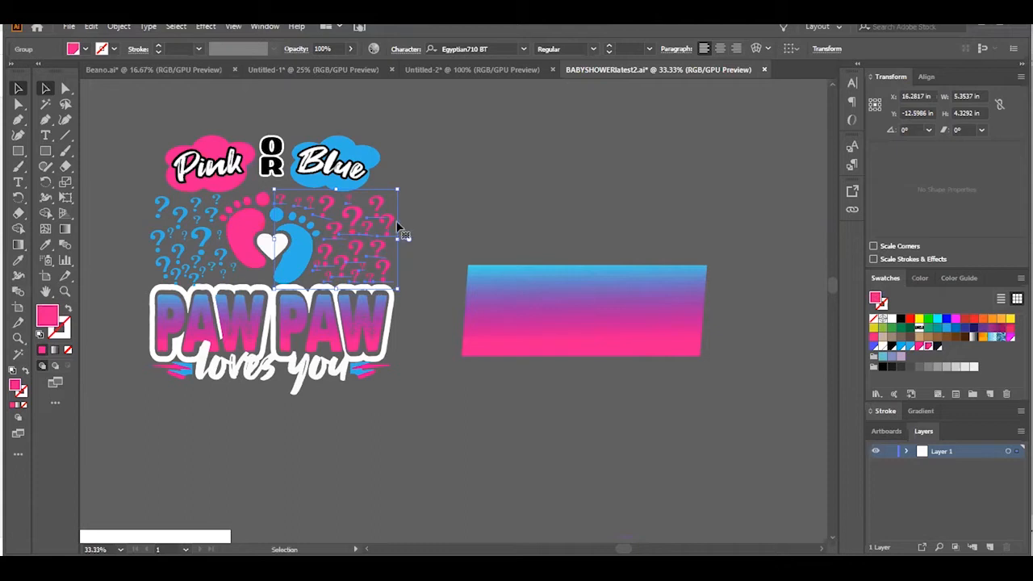
left_click(378, 168)
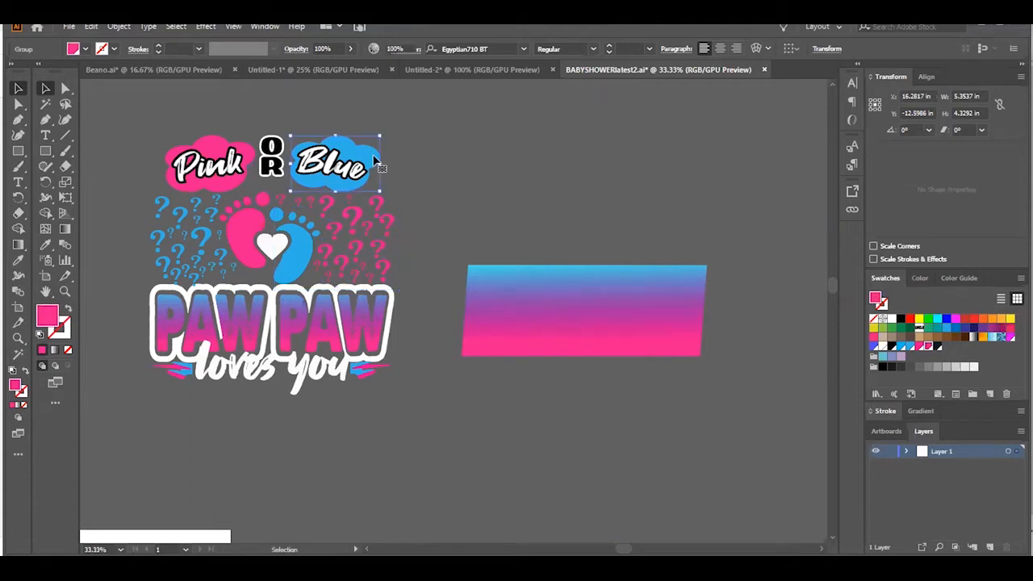
left_click(269, 160)
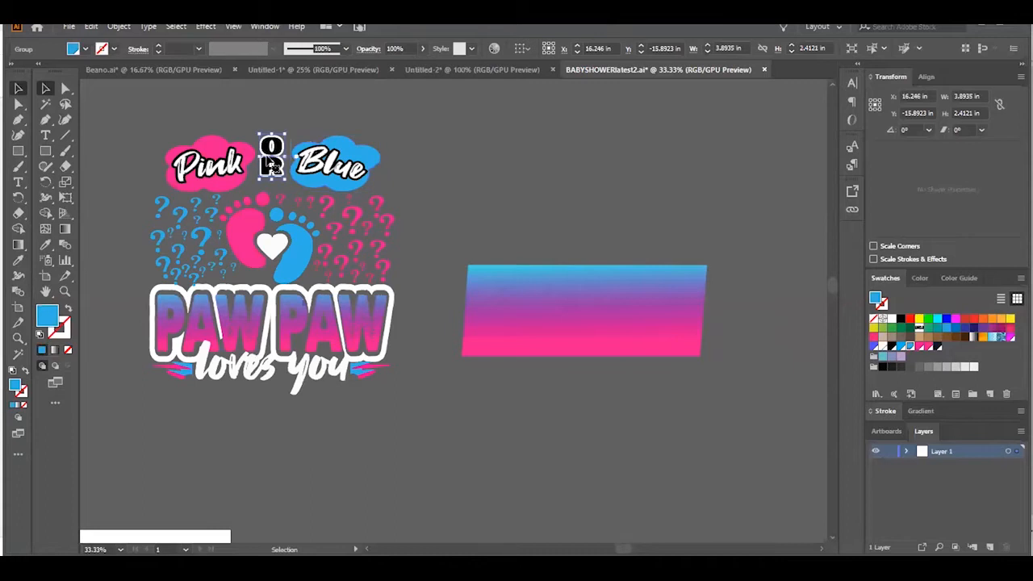
left_click(347, 172)
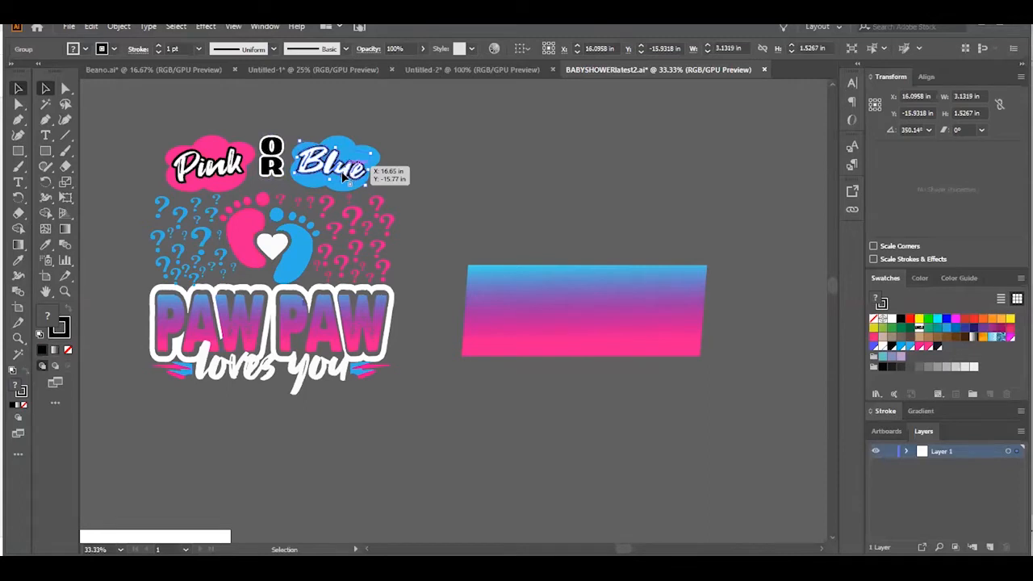
left_click(296, 266)
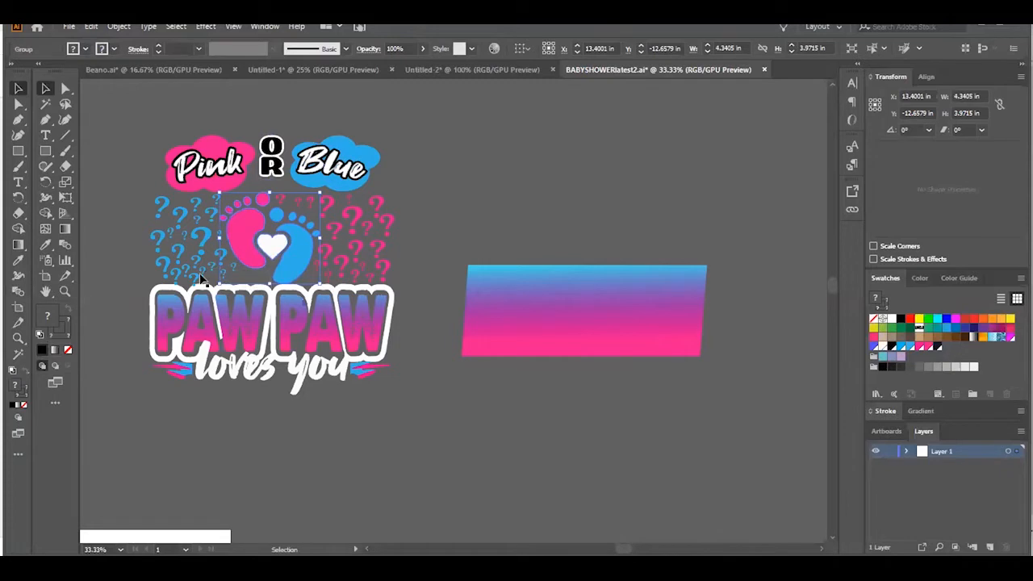
left_click(173, 258)
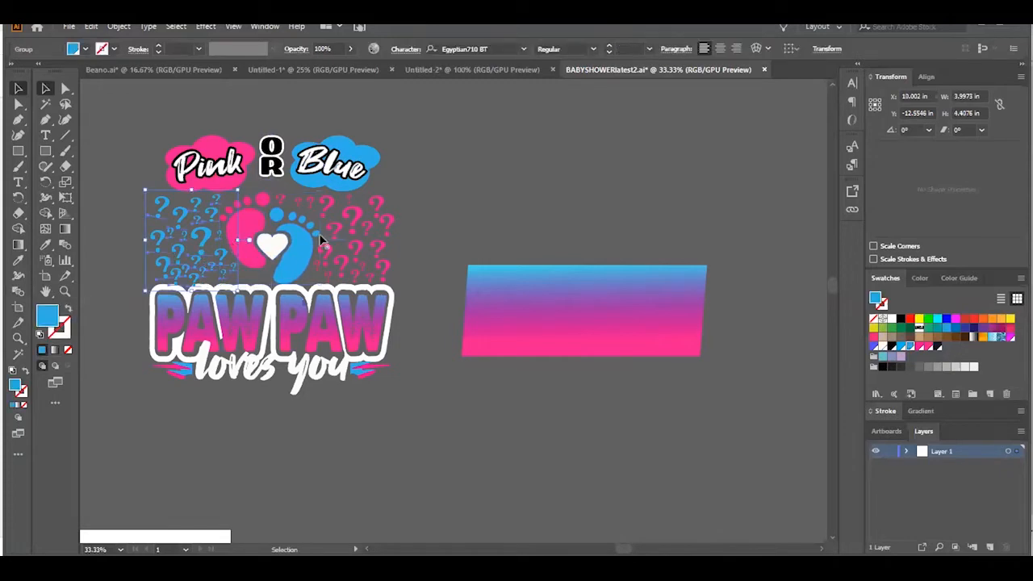
left_click(283, 317)
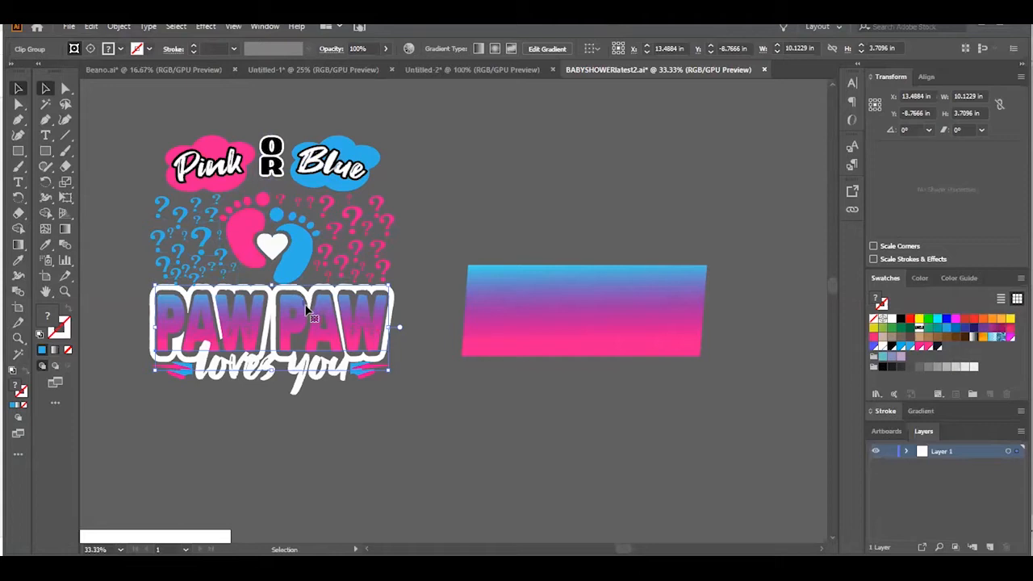
left_click_drag(300, 307, 299, 305)
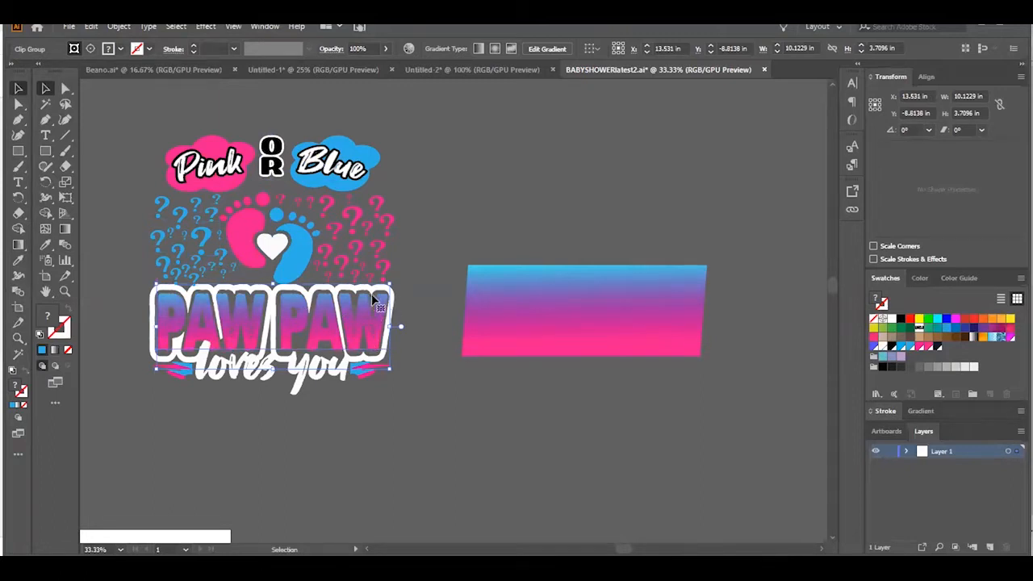
Step: Release the clipping mask of the PAW PAW lettering and pull the text and its gradient band apart outside the design
right_click(248, 319)
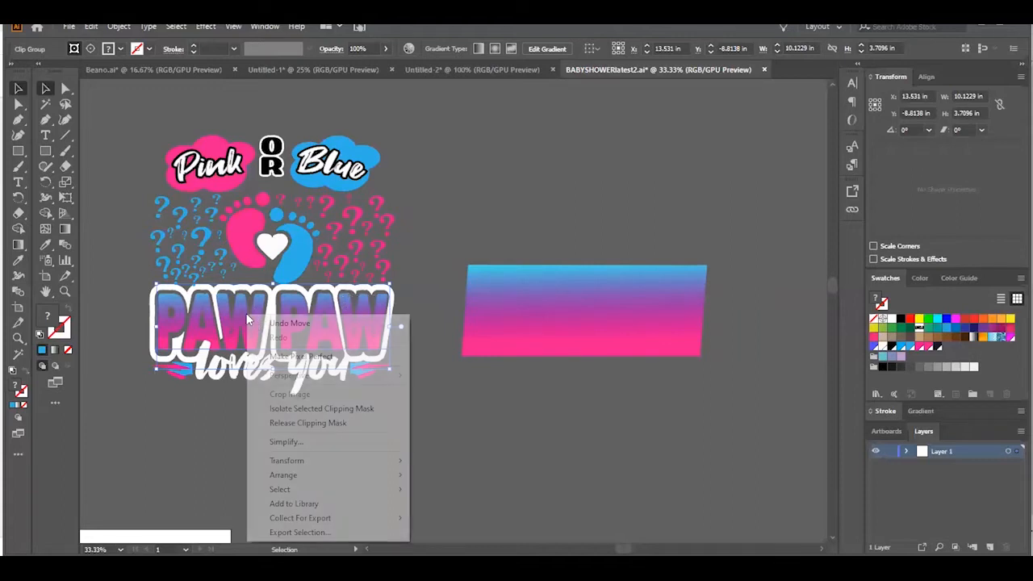
left_click(308, 423)
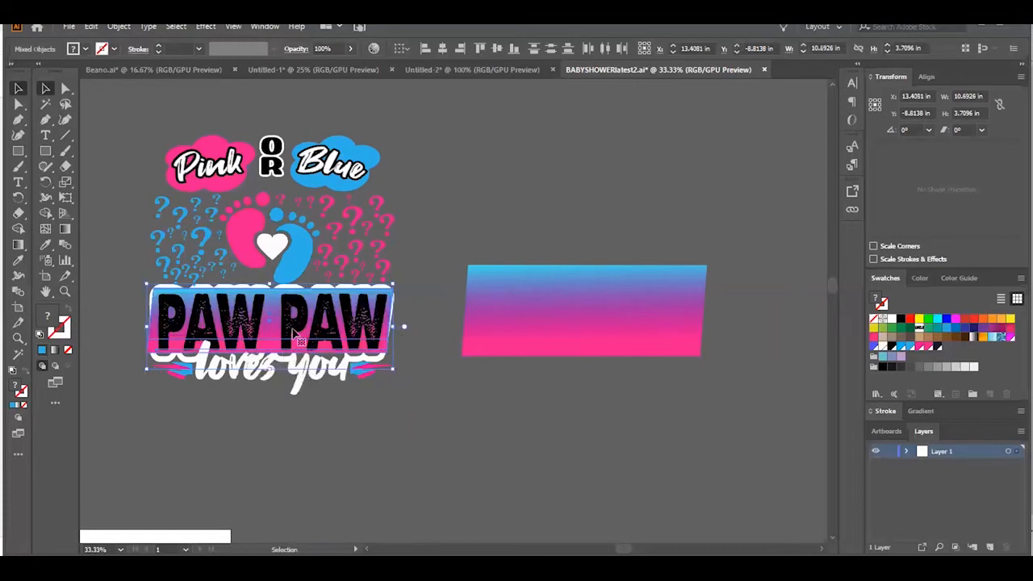
left_click_drag(314, 331, 529, 455)
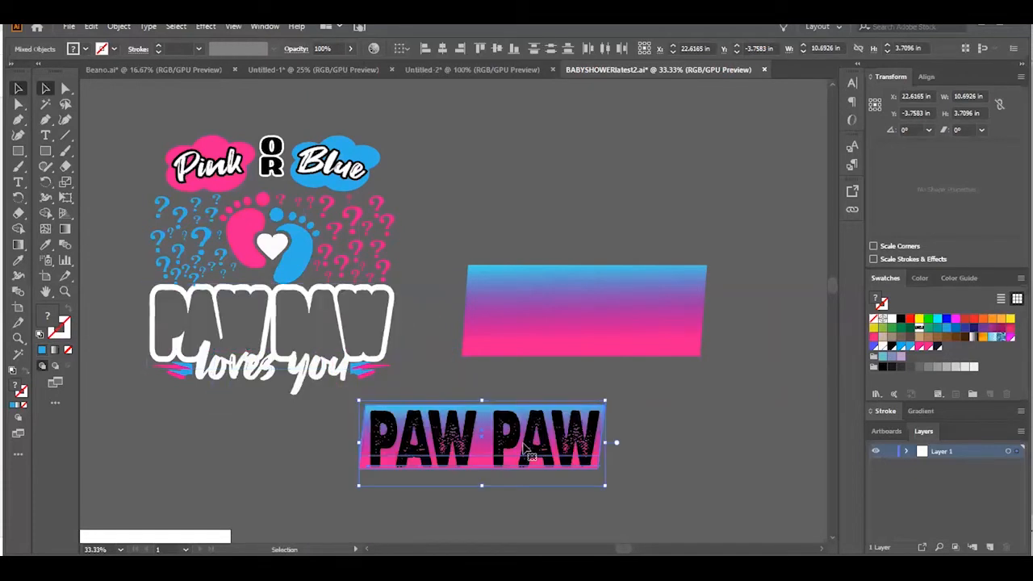
left_click(543, 360)
left_click_drag(545, 420, 652, 134)
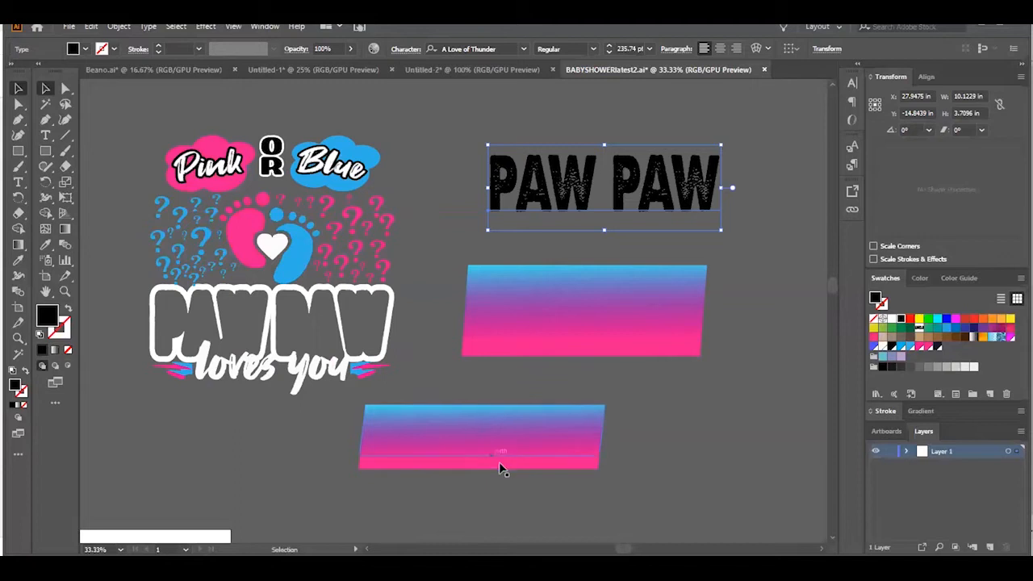
Step: Place the PAW PAW text over its gradient band, make a clipping mask and return the lettering to its white outline
left_click_drag(611, 189, 485, 434)
left_click(540, 413, "shift")
right_click(540, 413)
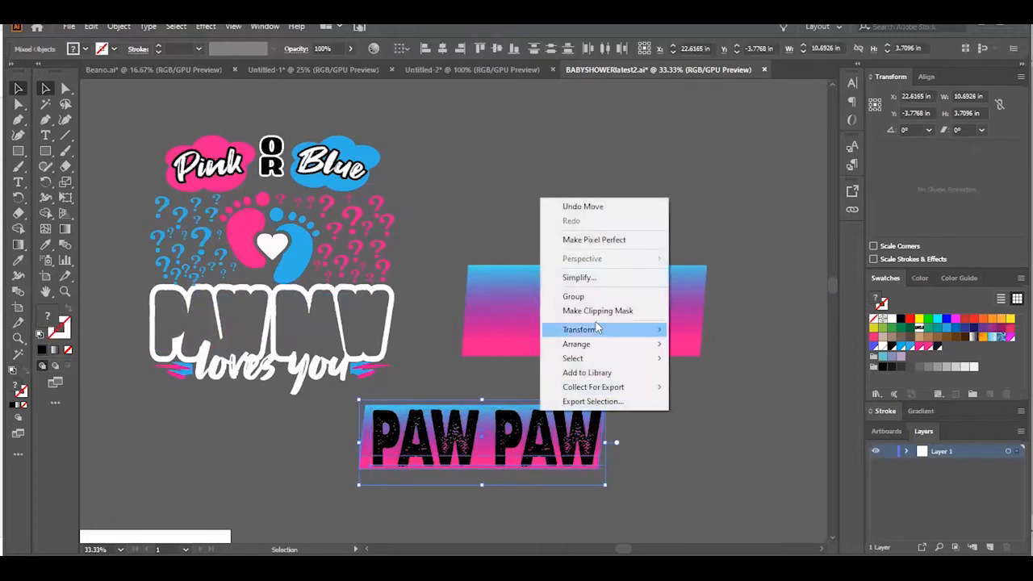
left_click(617, 311)
left_click_drag(476, 442, 267, 331)
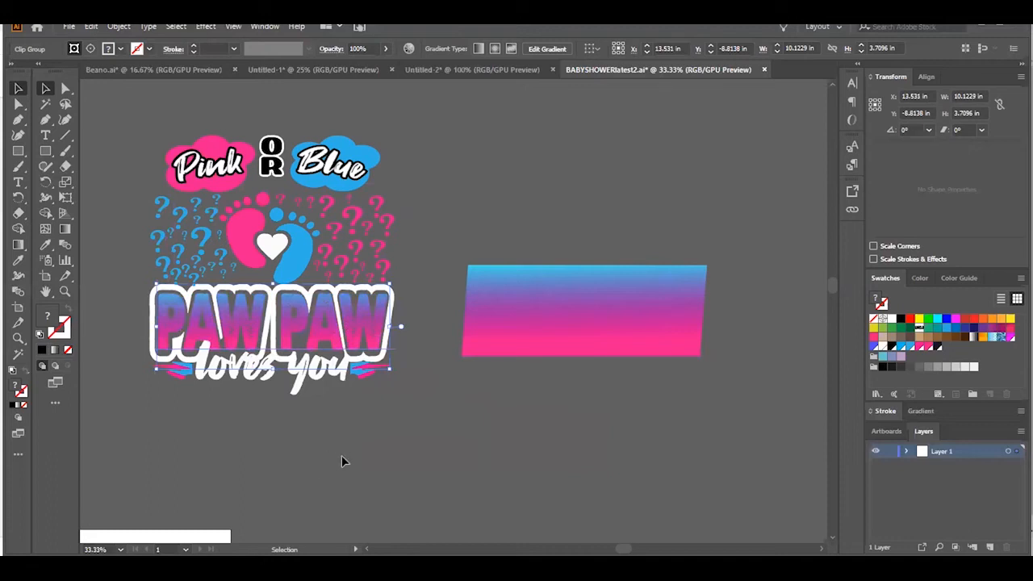
left_click(352, 436)
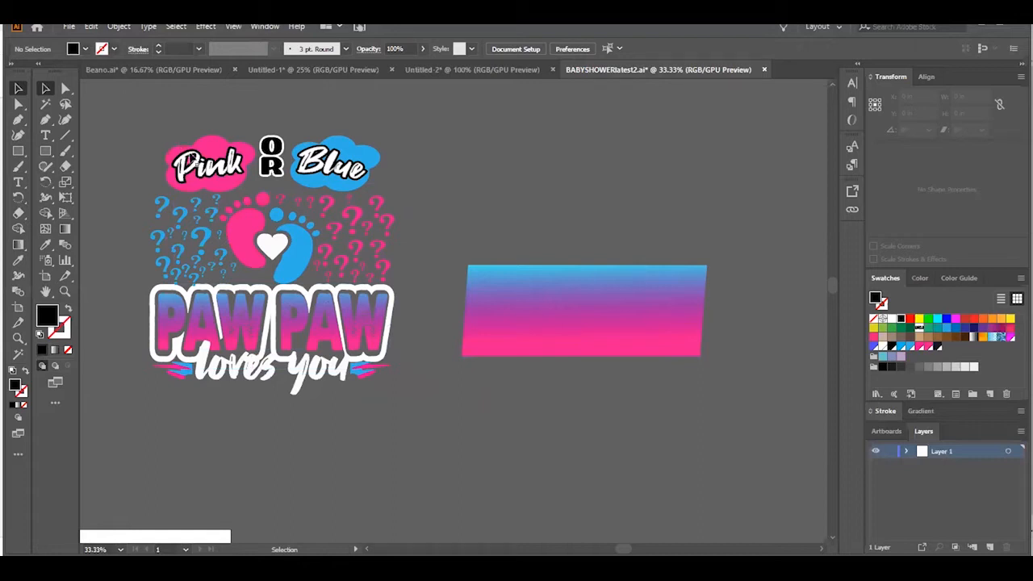
Step: Add the text "Boy" in the Fontjek font above the gradient band and enlarge it to about 269 pt
left_click(236, 165)
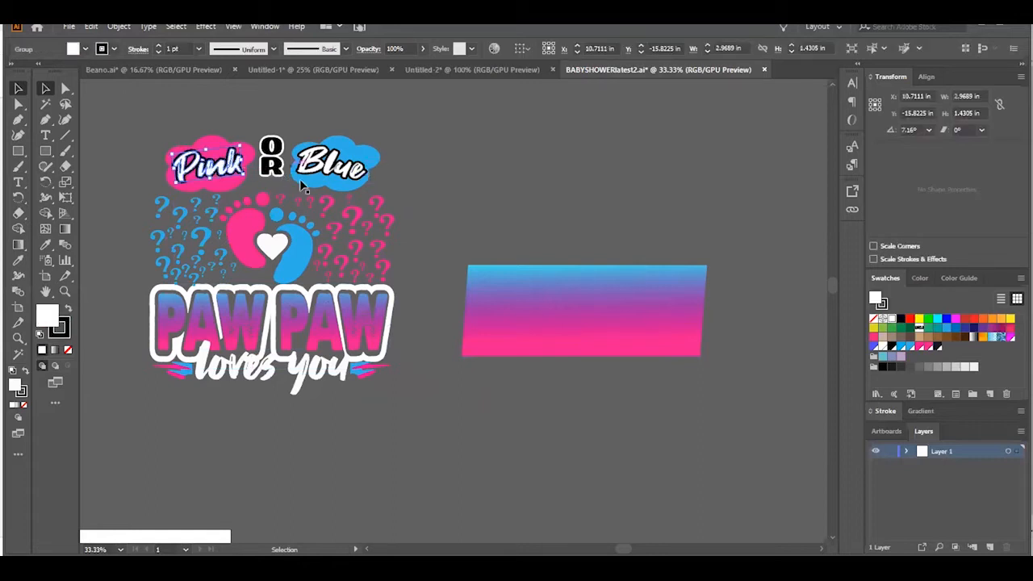
left_click(45, 135)
left_click(533, 156)
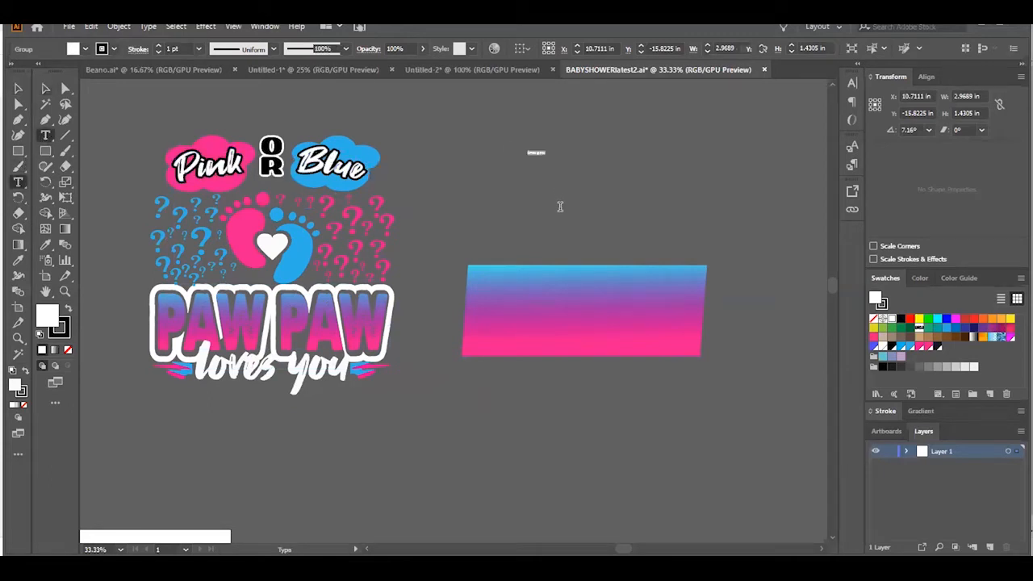
key("BackSpace")
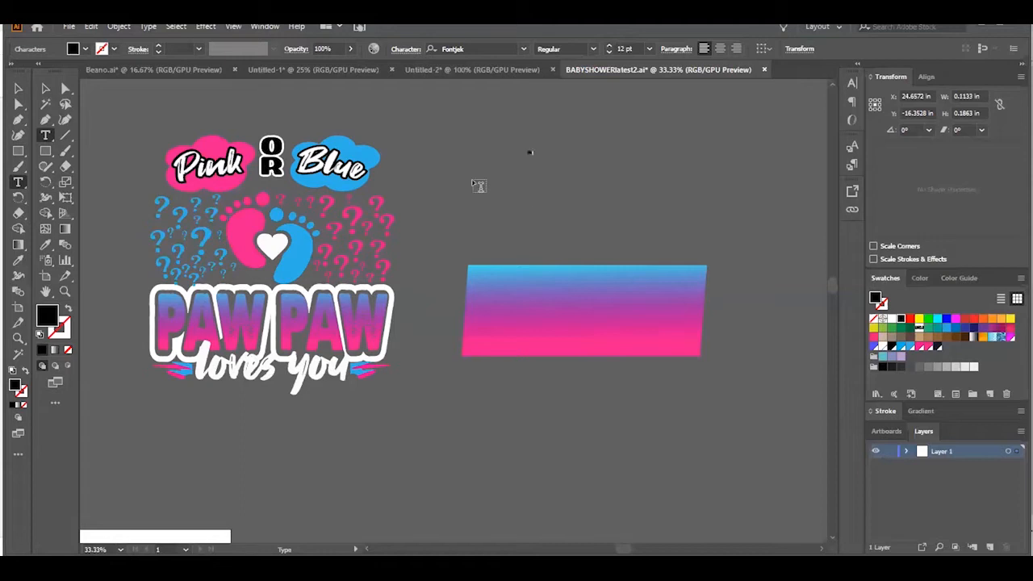
left_click(50, 88)
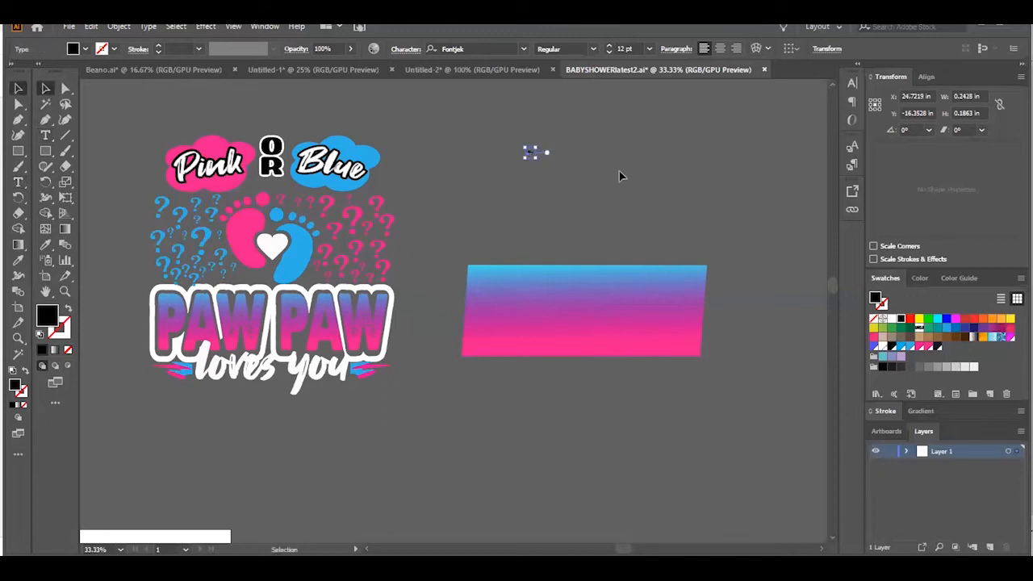
left_click_drag(533, 157, 589, 214)
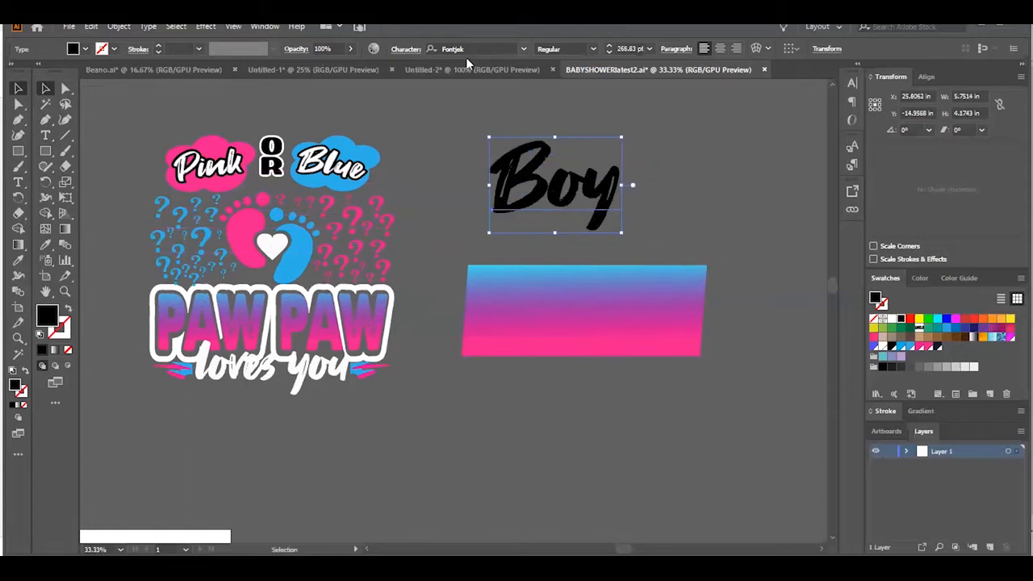
Step: Give the Boy text a white fill and a black stroke of 6 pt
left_click(893, 320)
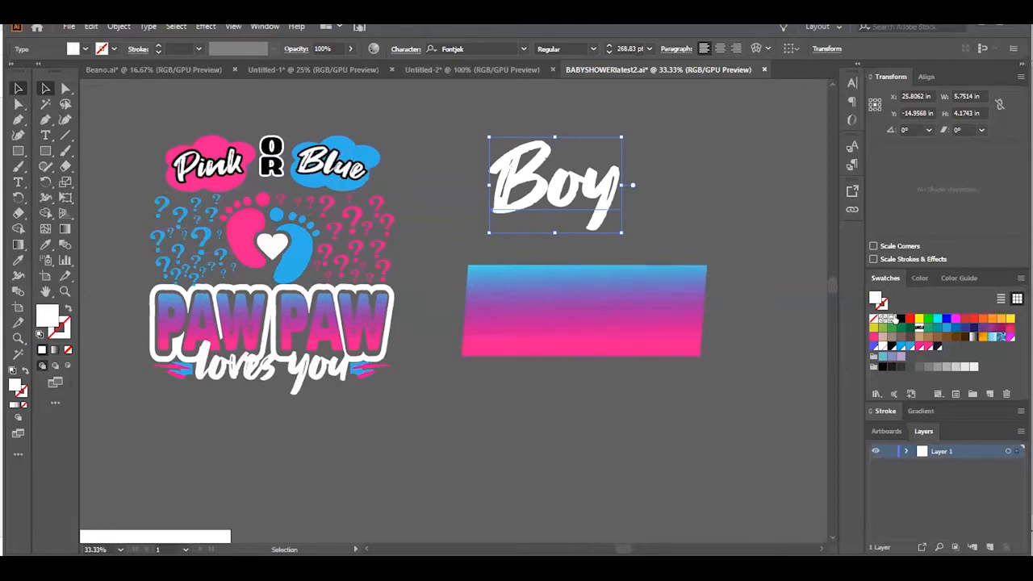
left_click(902, 321)
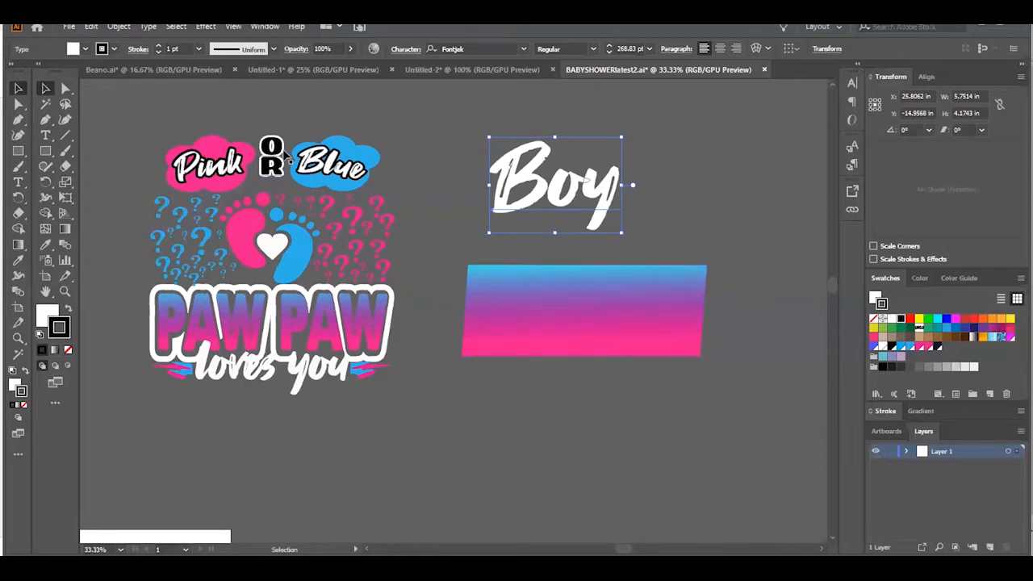
left_click(158, 44)
left_click(157, 45)
left_click(157, 44)
left_click(157, 45)
left_click(157, 45)
left_click(157, 44)
left_click(157, 45)
left_click(157, 44)
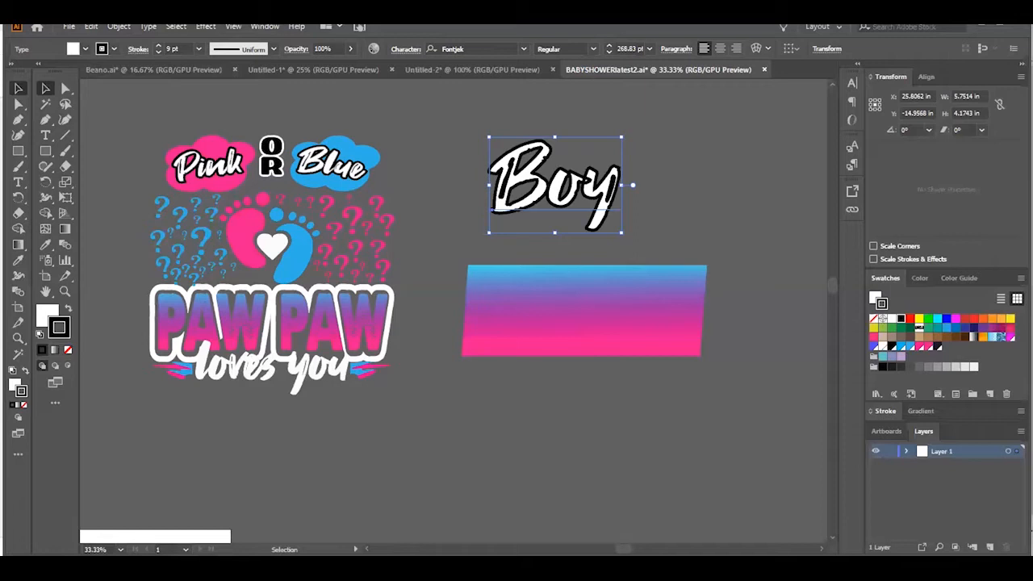
left_click(159, 52)
left_click(159, 52)
left_click(159, 52)
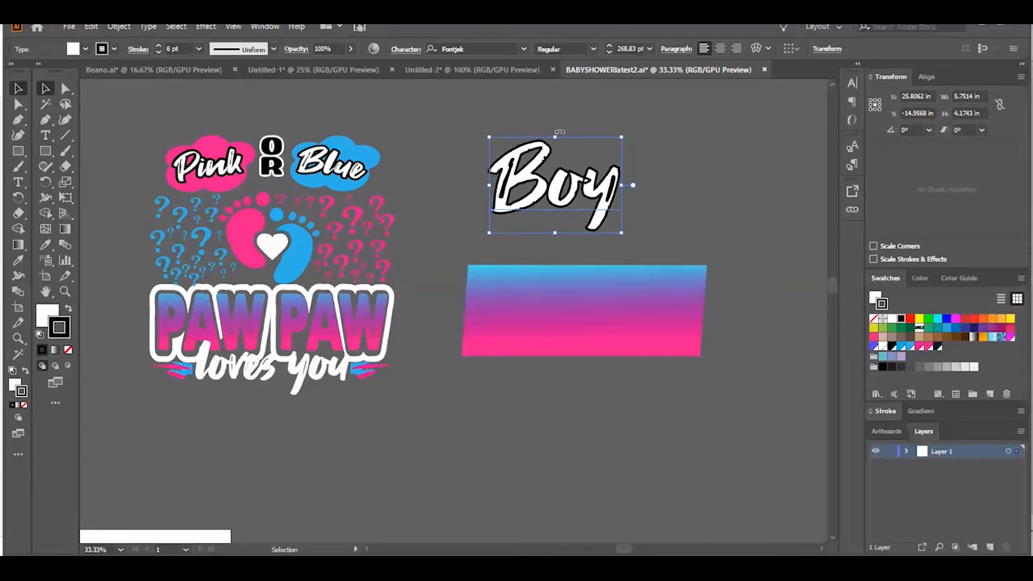
Step: Reposition the Boy text slightly above the gradient band and convert it to outlines
left_click(645, 161)
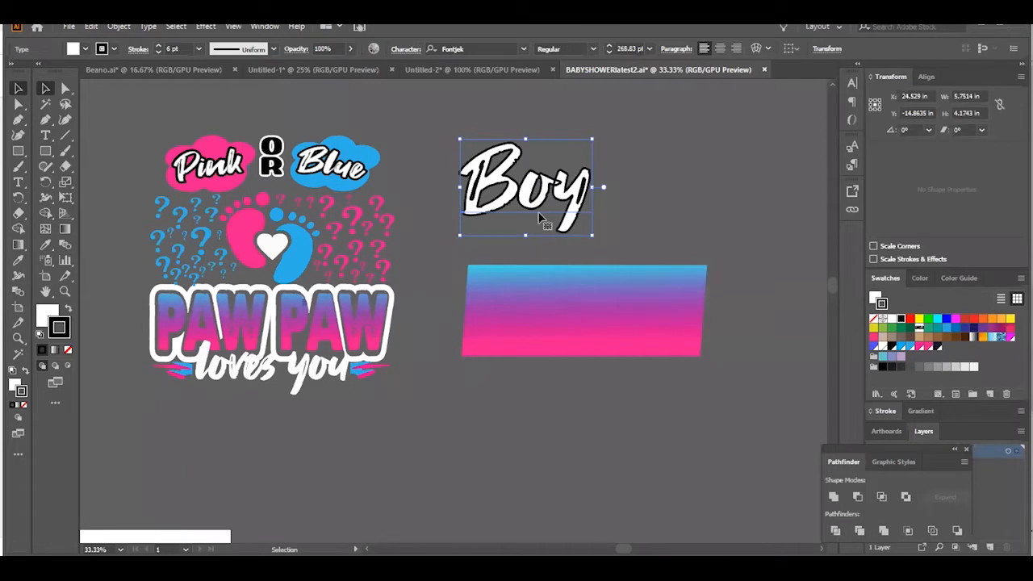
left_click_drag(530, 196, 543, 192)
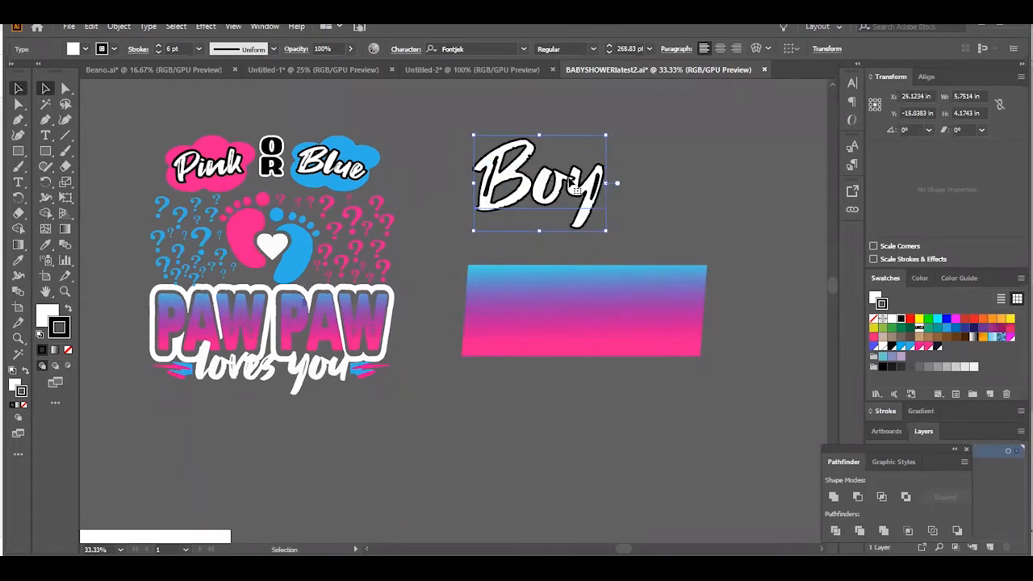
right_click(549, 189)
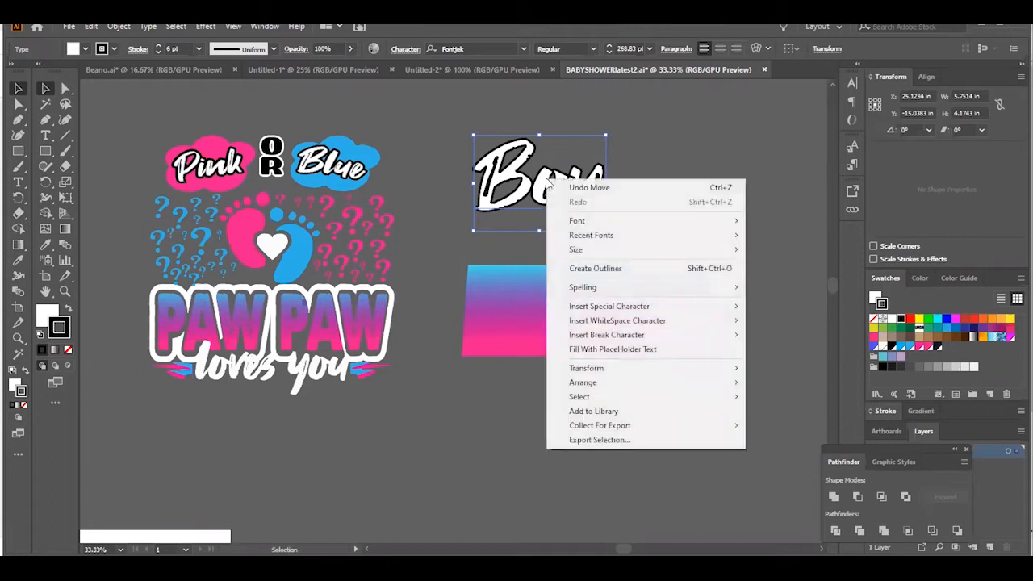
left_click(595, 269)
left_click(634, 178)
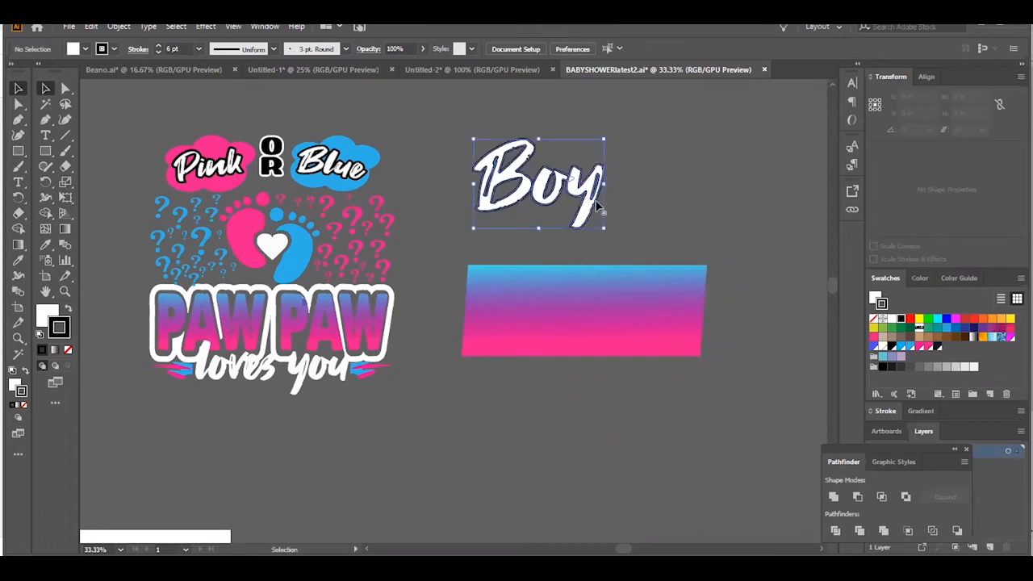
left_click(599, 206)
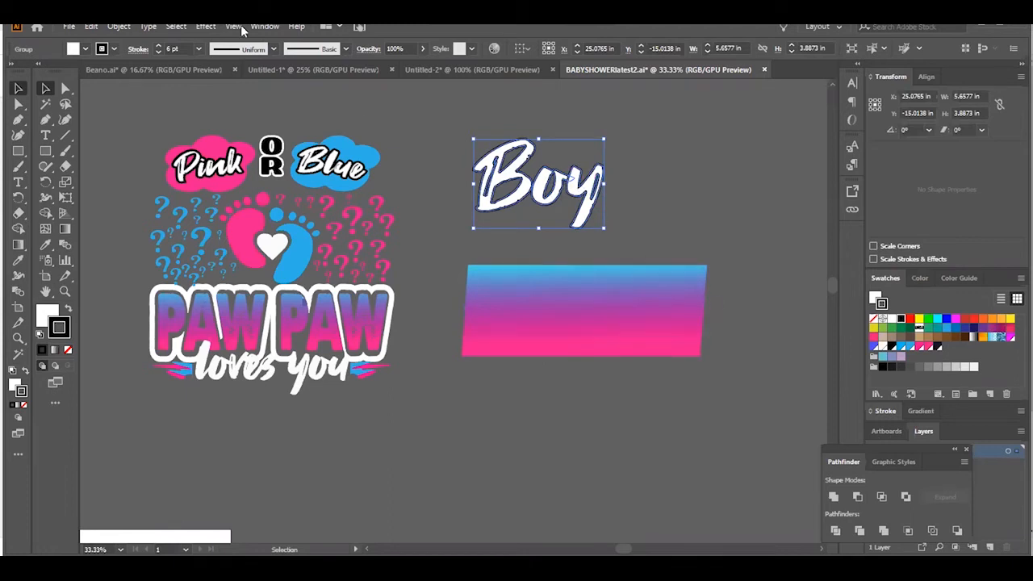
left_click(266, 26)
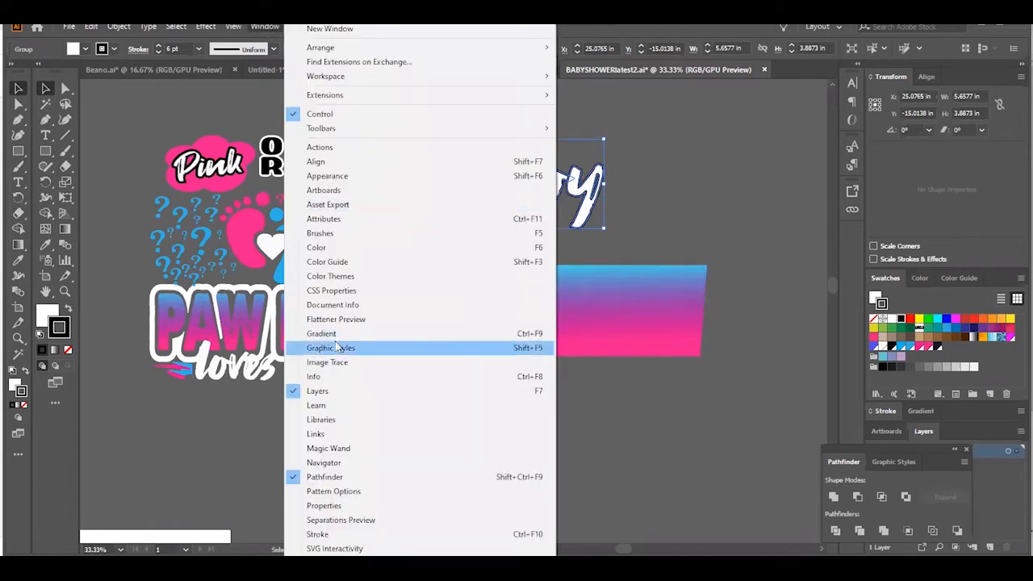
left_click(689, 439)
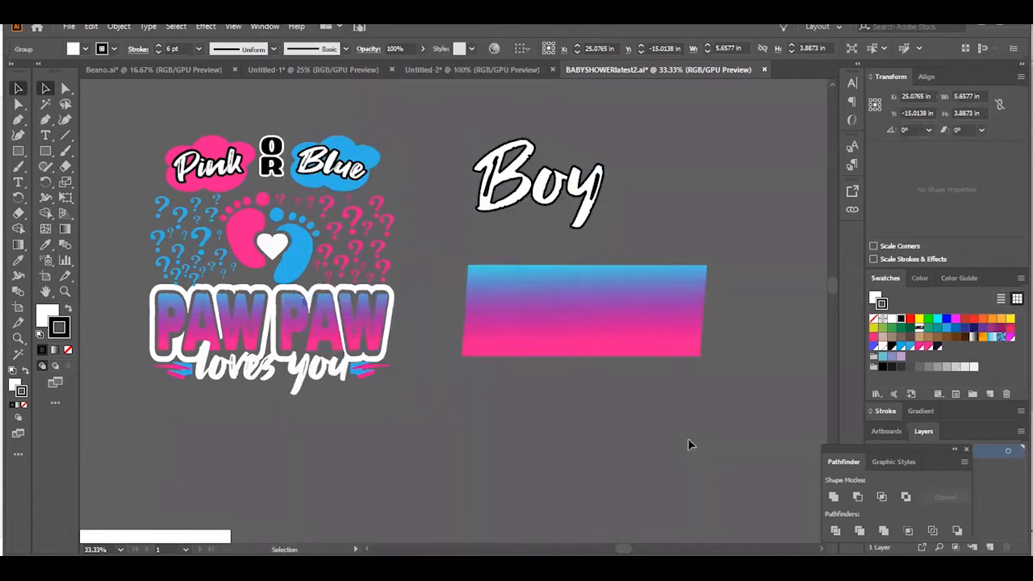
left_click(590, 198)
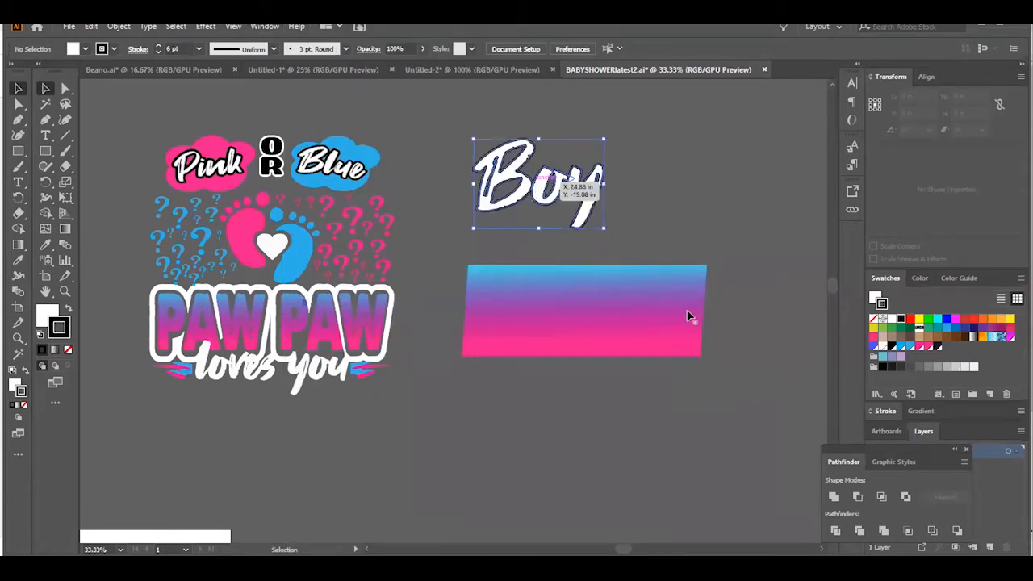
Step: Unite the outlined Boy lettering into merged shapes and shift it slightly left above the gradient band
left_click(836, 498)
left_click(762, 344)
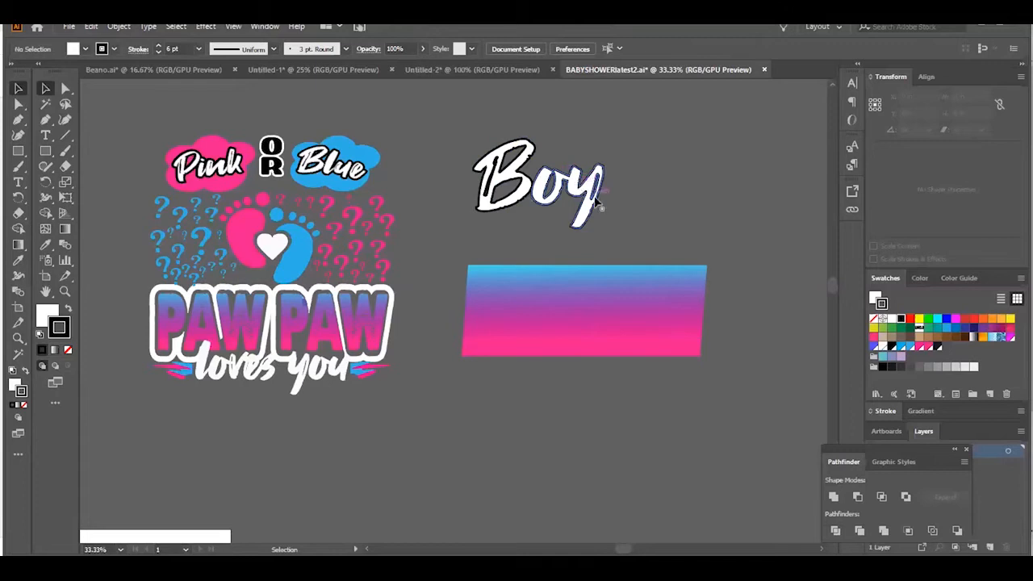
left_click(490, 162)
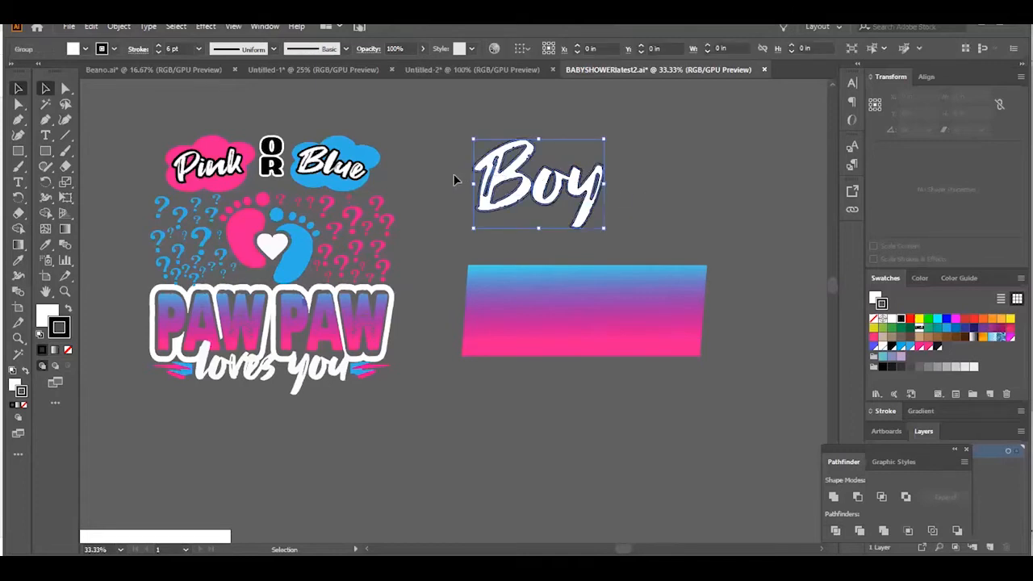
left_click_drag(494, 173, 460, 176)
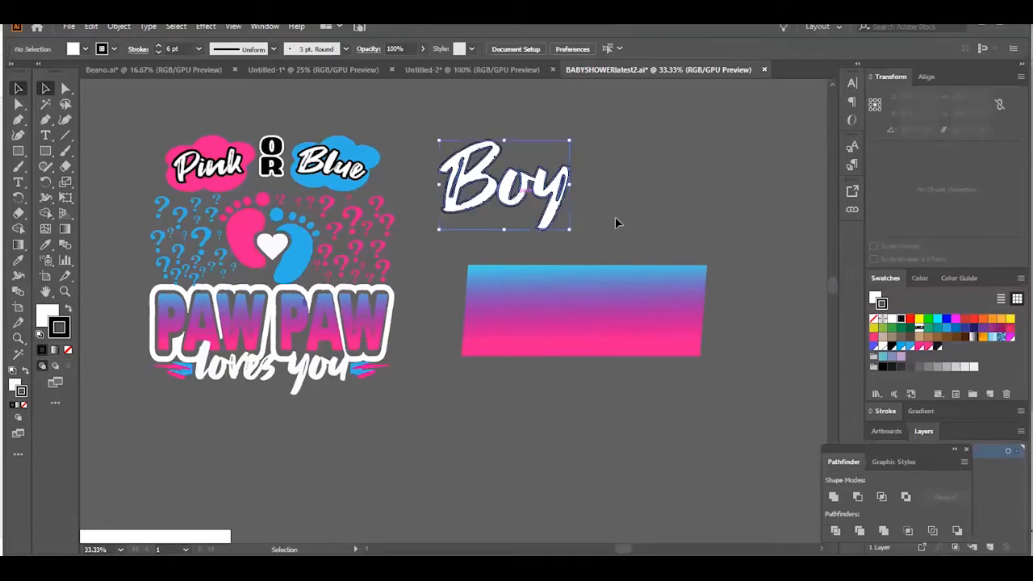
Step: Increase the black stroke of the Boy lettering to 8 pt
left_click(159, 47)
left_click(477, 121)
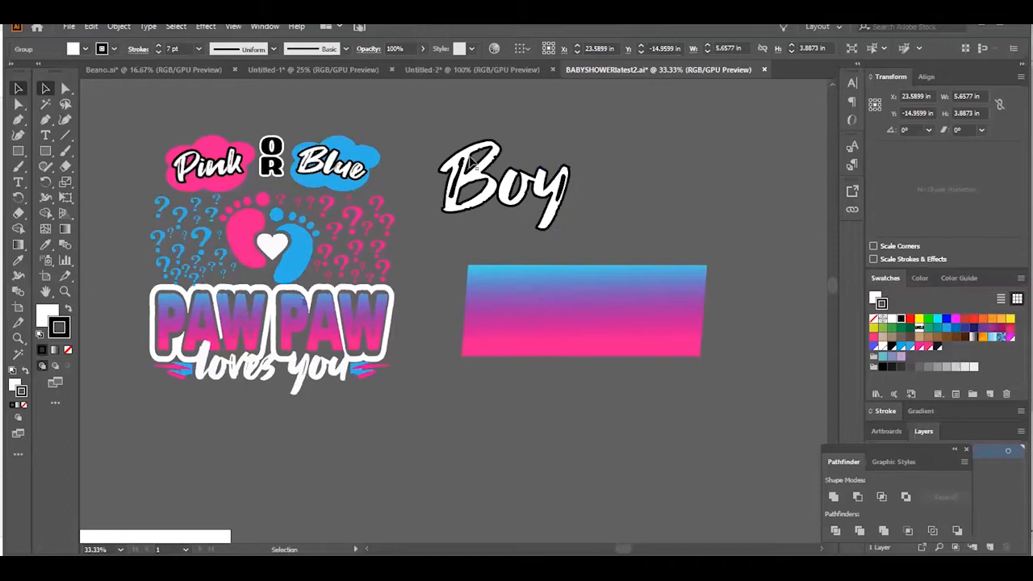
left_click(475, 179)
left_click(159, 47)
left_click(622, 173)
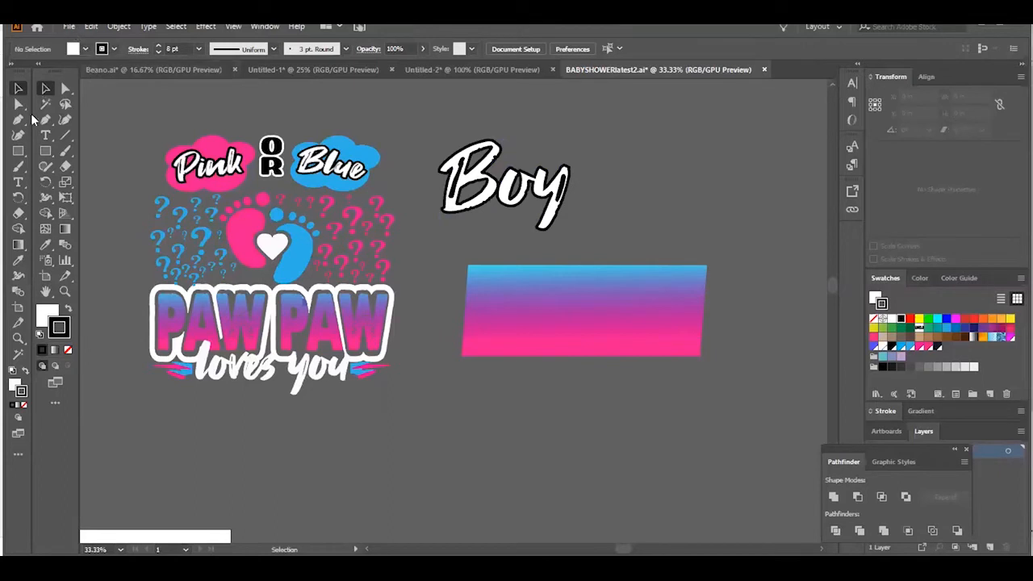
Step: Add the text "Girl" in the Fontjek font to the right of Boy and enlarge it to about 195 pt
left_click(45, 135)
left_click(657, 142)
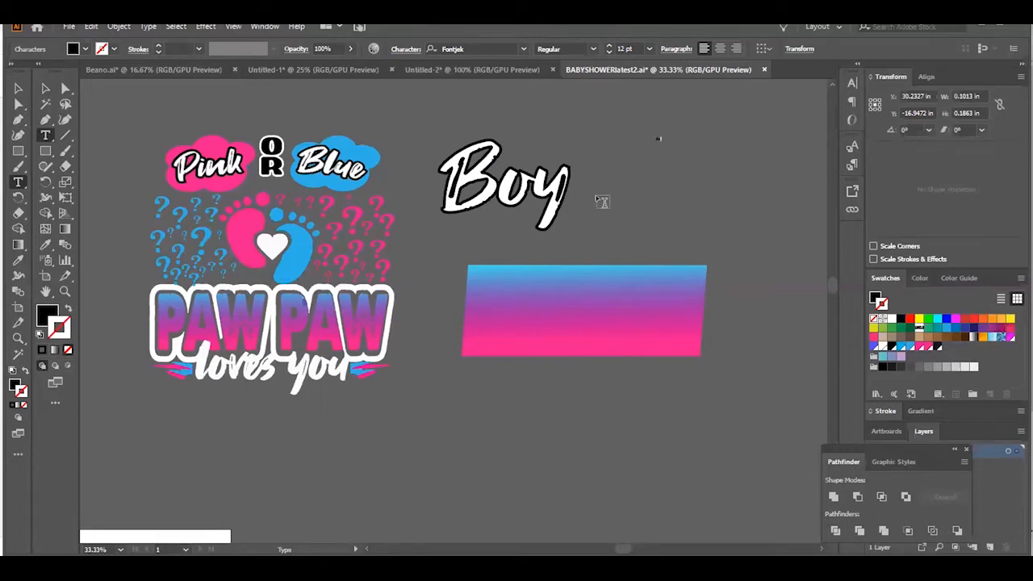
key("Escape")
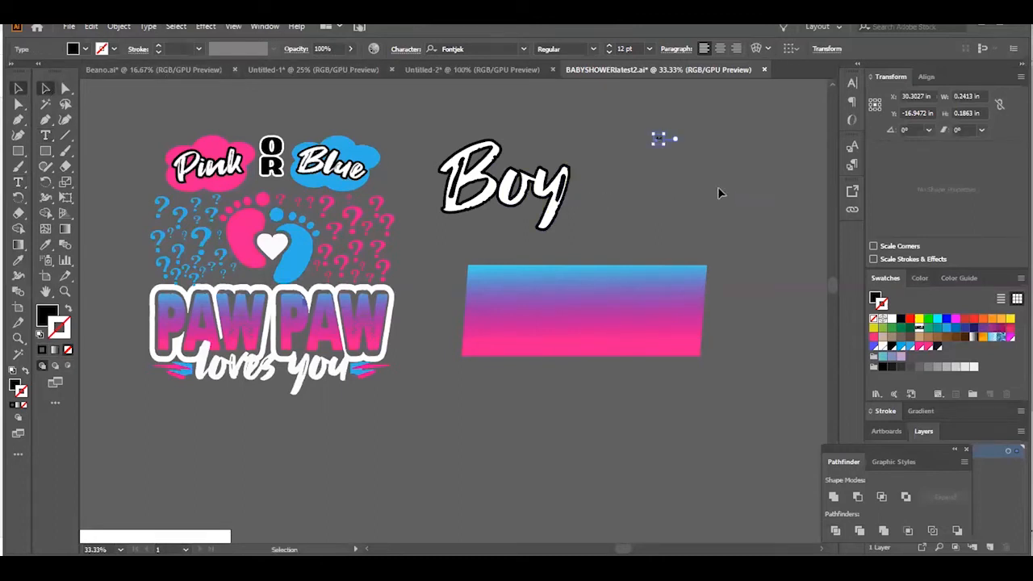
left_click_drag(662, 144, 734, 228)
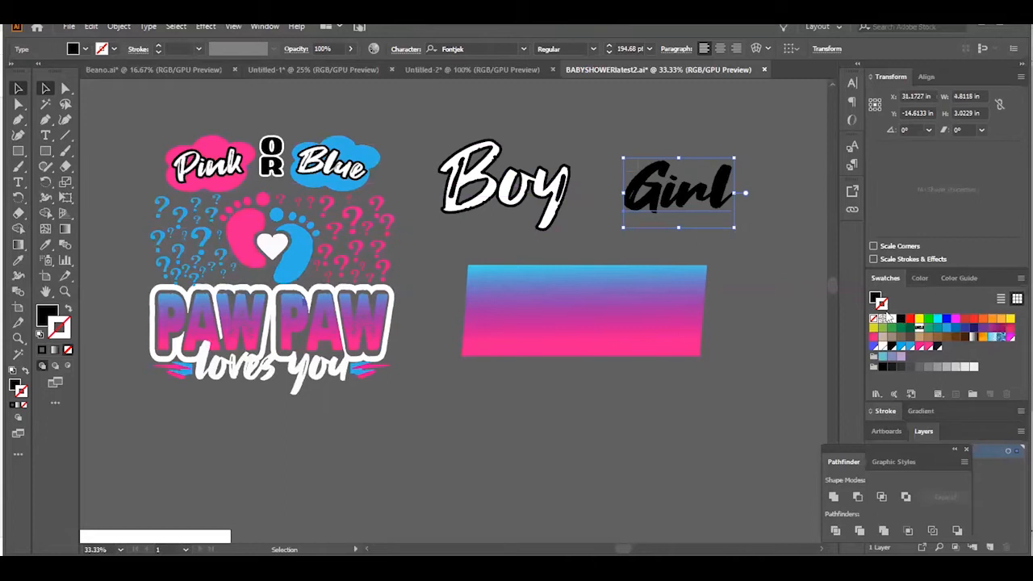
Step: Fill the Girl text with white, move it closer to Boy and enlarge it to about 240 pt
left_click(876, 299)
left_click(891, 319)
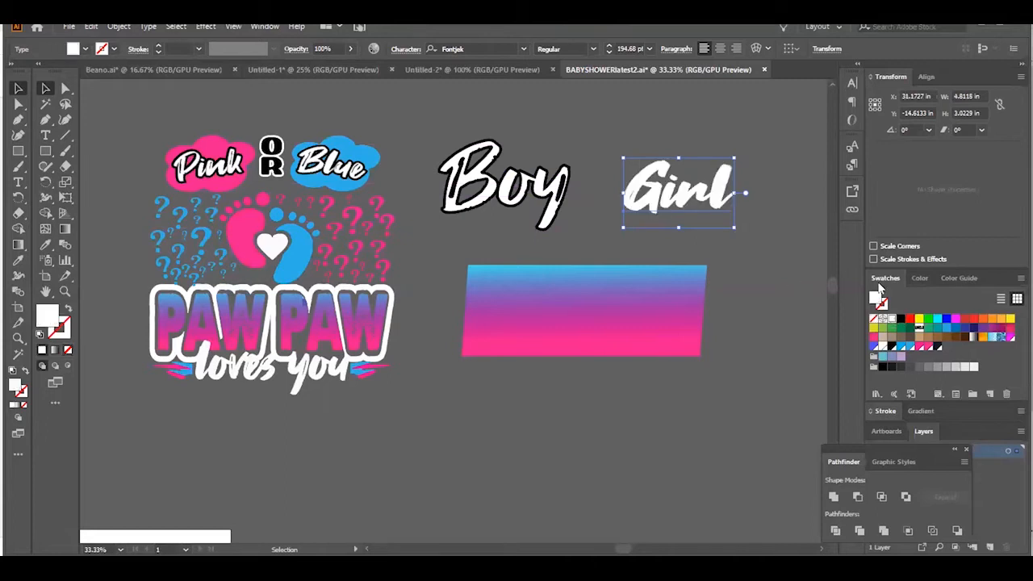
left_click_drag(694, 200, 665, 170)
left_click_drag(704, 198, 714, 215)
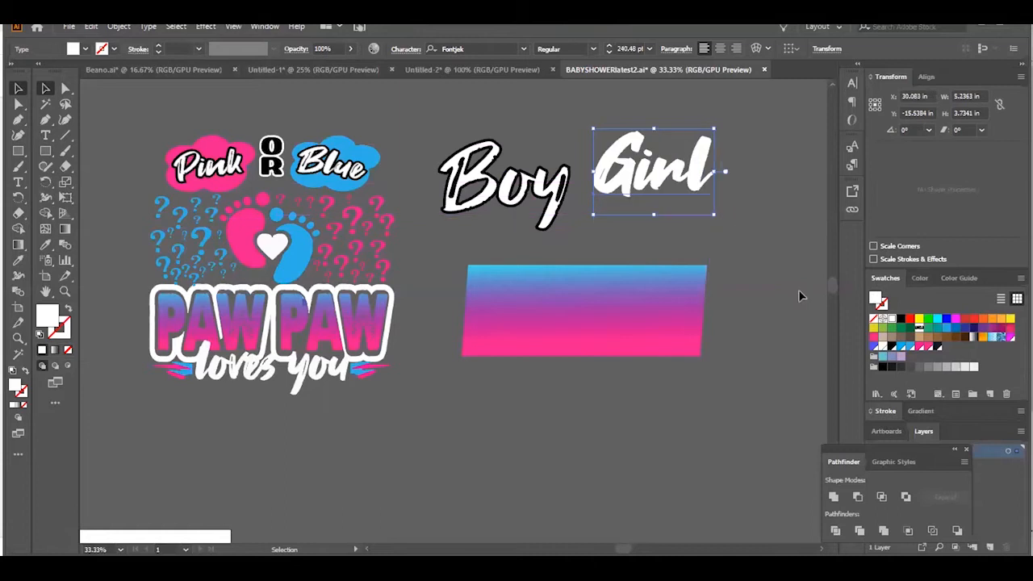
Step: Give the Girl text a black stroke of 9 pt
left_click(903, 320)
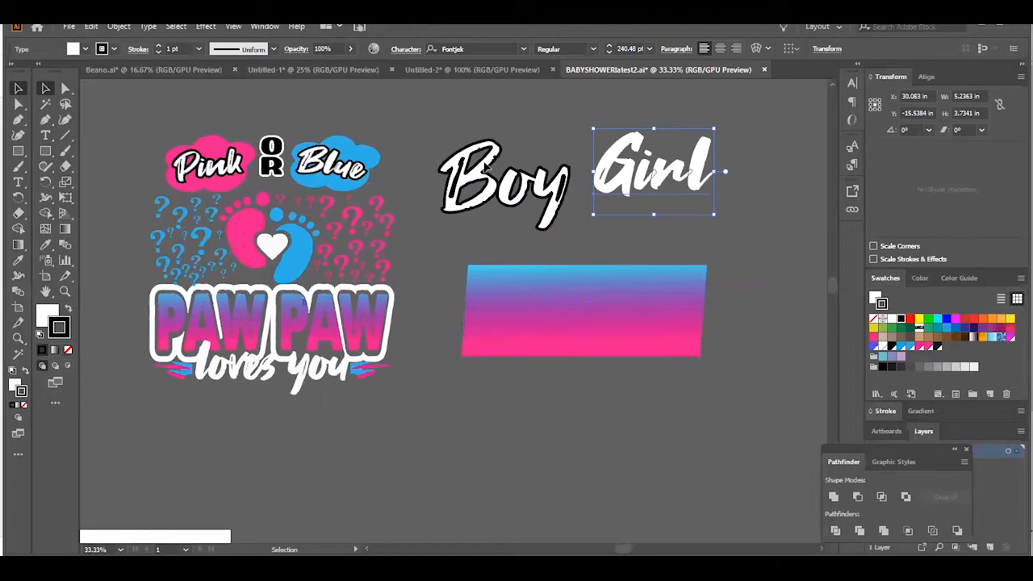
left_click(160, 46)
left_click(160, 46)
left_click(159, 46)
left_click(160, 46)
left_click(160, 46)
left_click(159, 46)
left_click(160, 46)
left_click(159, 46)
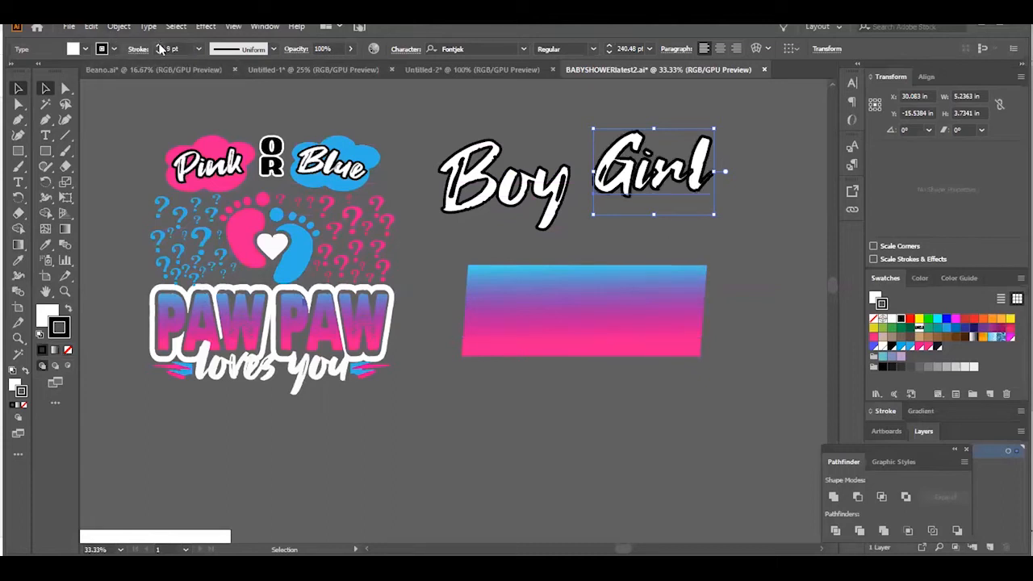
Step: Nudge the Girl text slightly left and convert it to outlines
left_click_drag(602, 146, 598, 146)
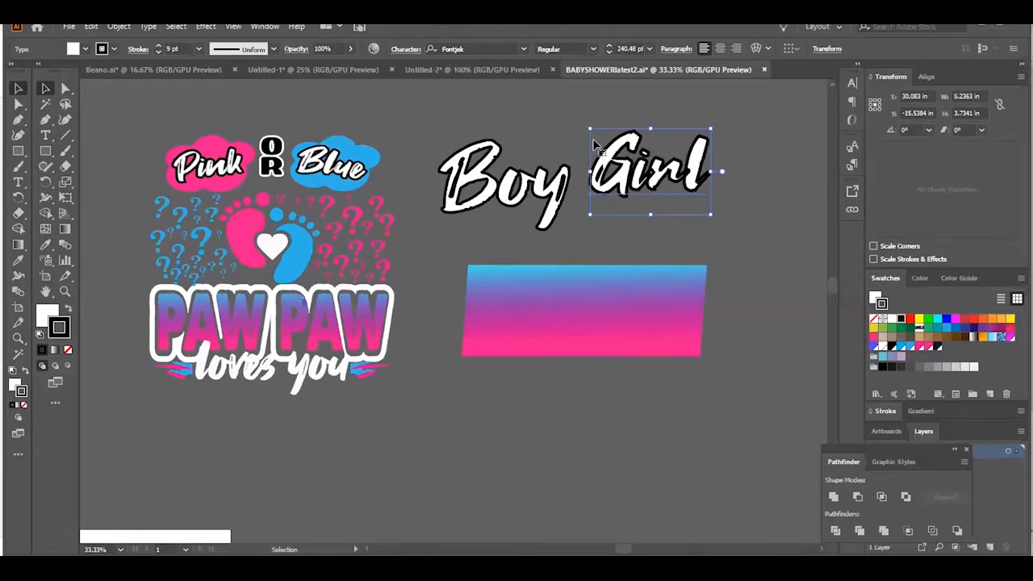
right_click(629, 165)
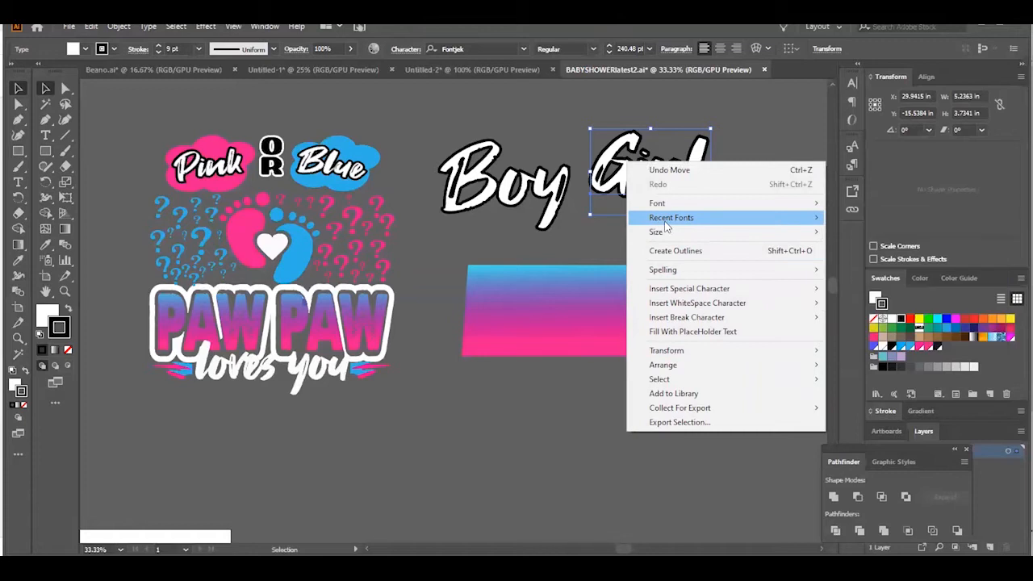
left_click(670, 251)
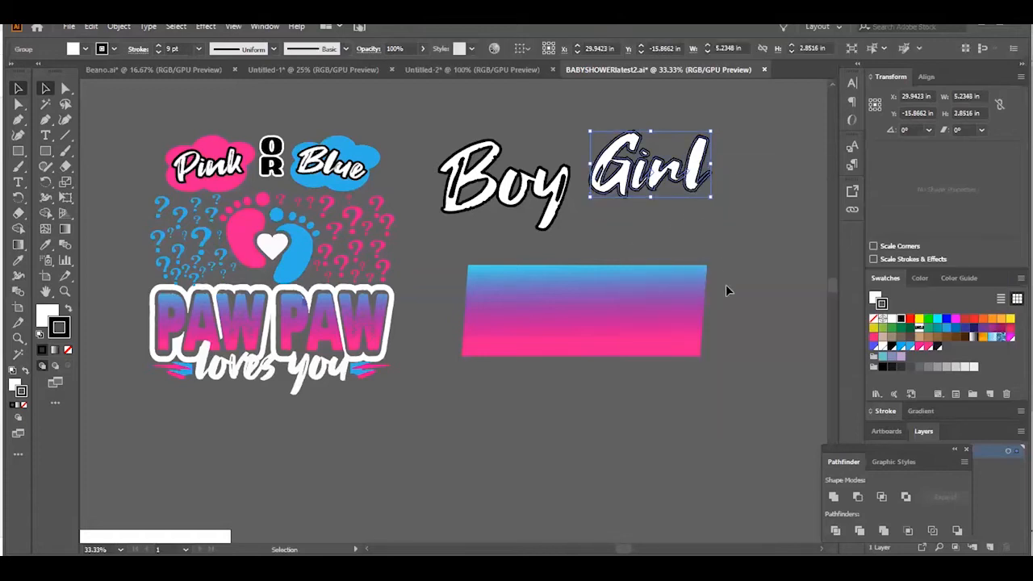
left_click(686, 233)
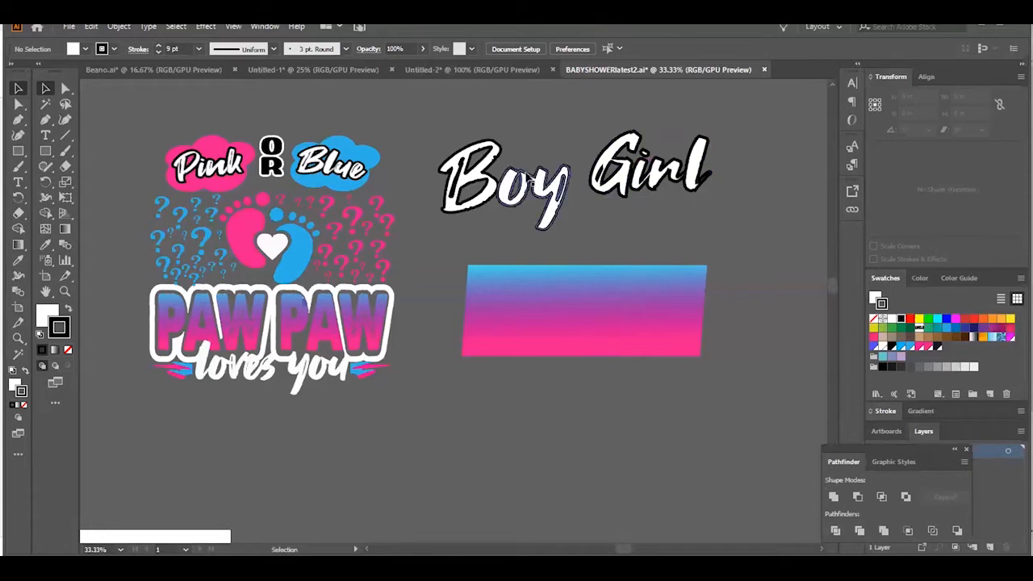
Step: Shrink the Boy lettering to about 2.93 in wide and reduce its stroke to 5 pt
left_click_drag(528, 197, 549, 191)
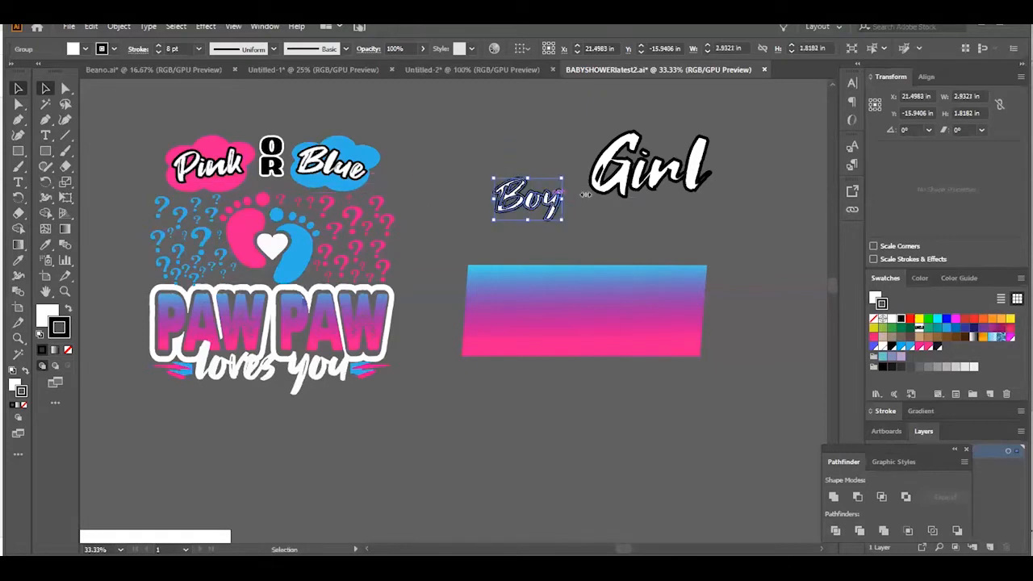
left_click(680, 184)
left_click(555, 205)
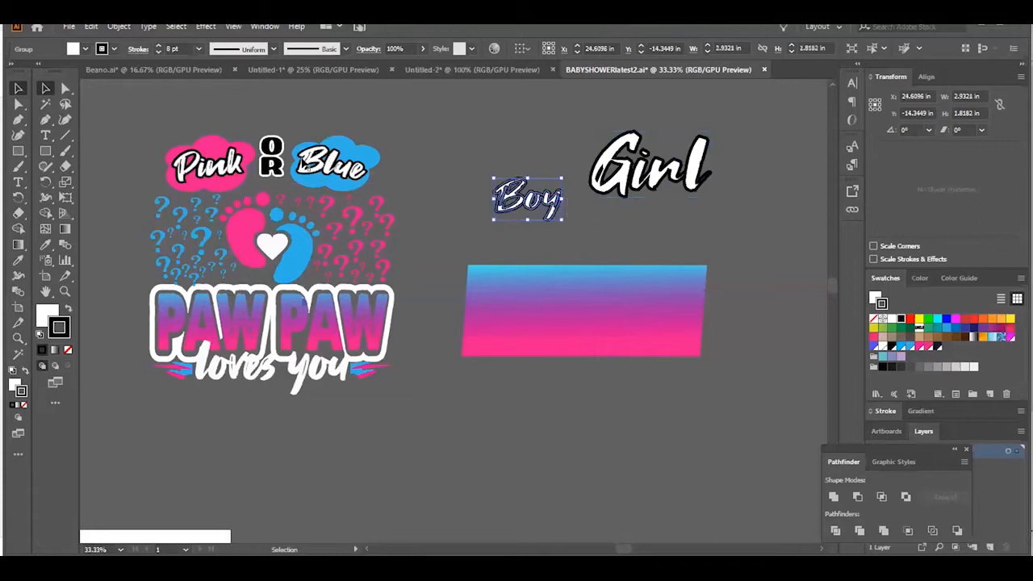
left_click(157, 51)
left_click(157, 51)
left_click(158, 50)
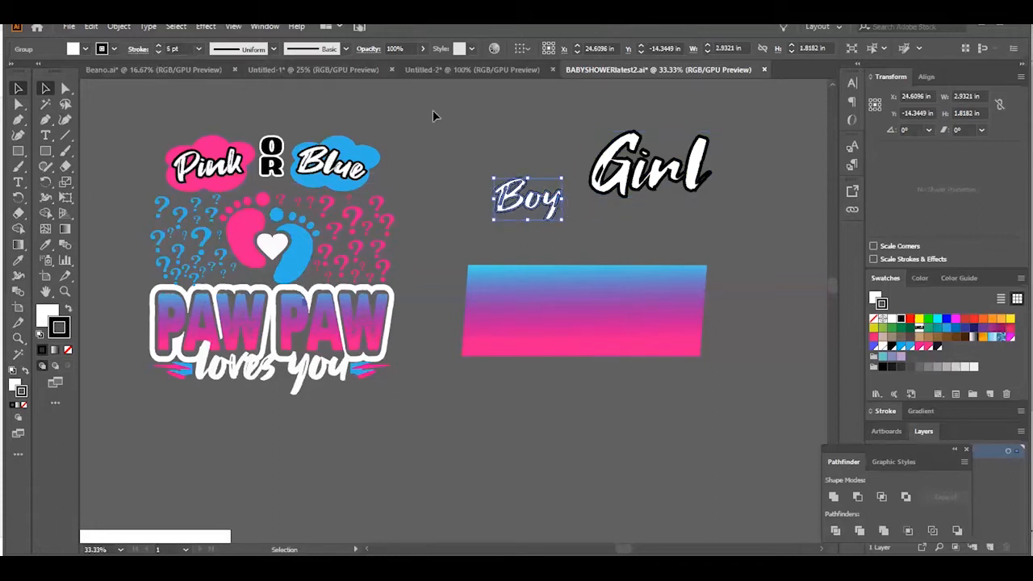
Step: Shrink the Girl lettering to about 3.08 in wide and reduce its stroke to 5 pt
left_click(628, 201)
left_click(670, 181)
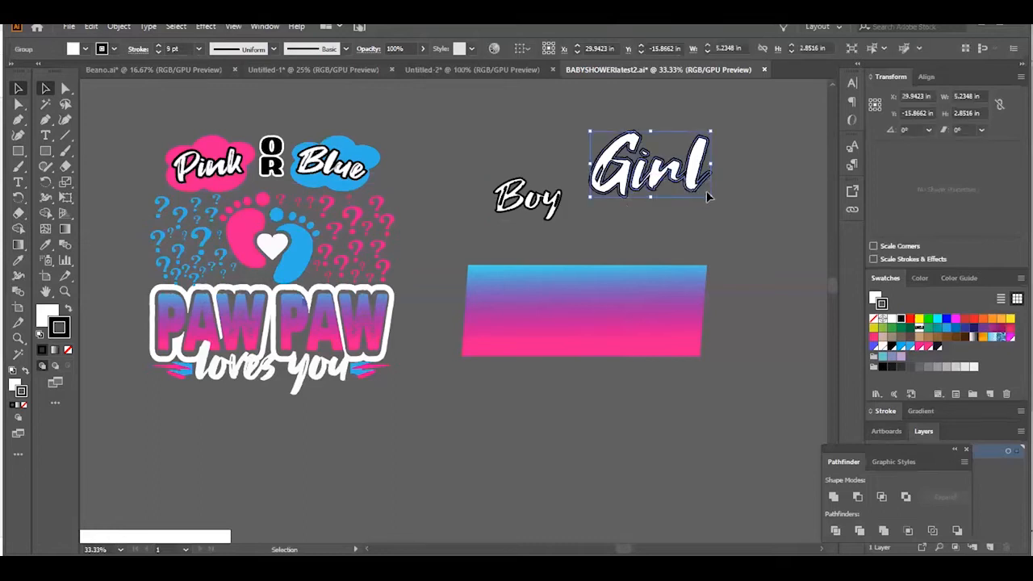
left_click_drag(711, 198, 669, 211)
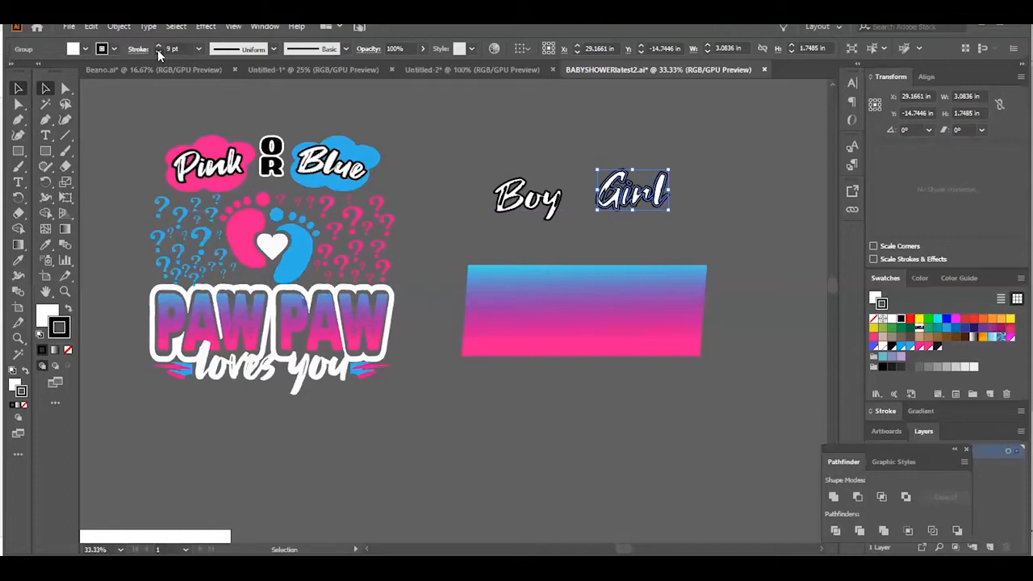
left_click(552, 161)
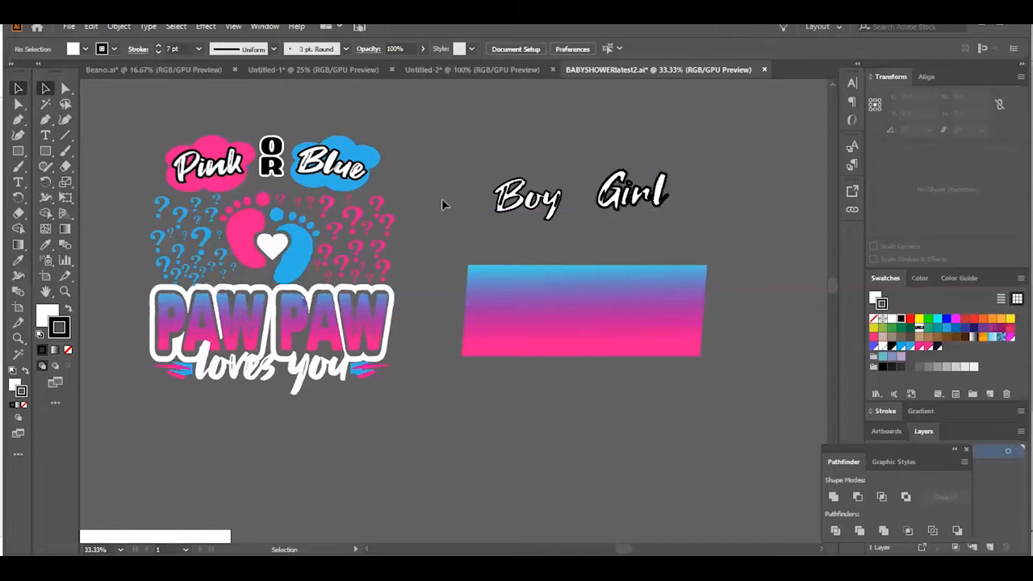
left_click(625, 194)
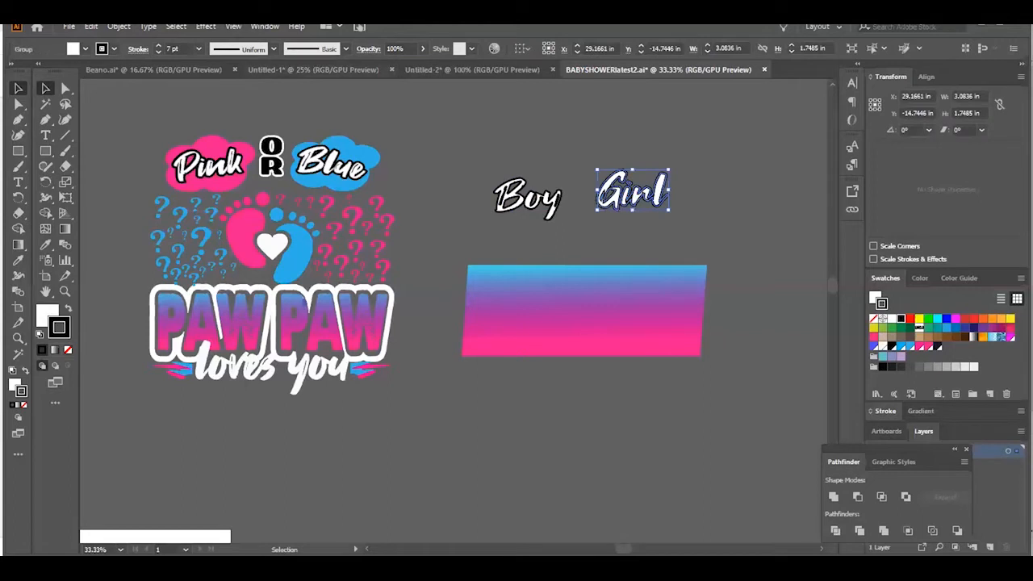
left_click(158, 52)
left_click(561, 134)
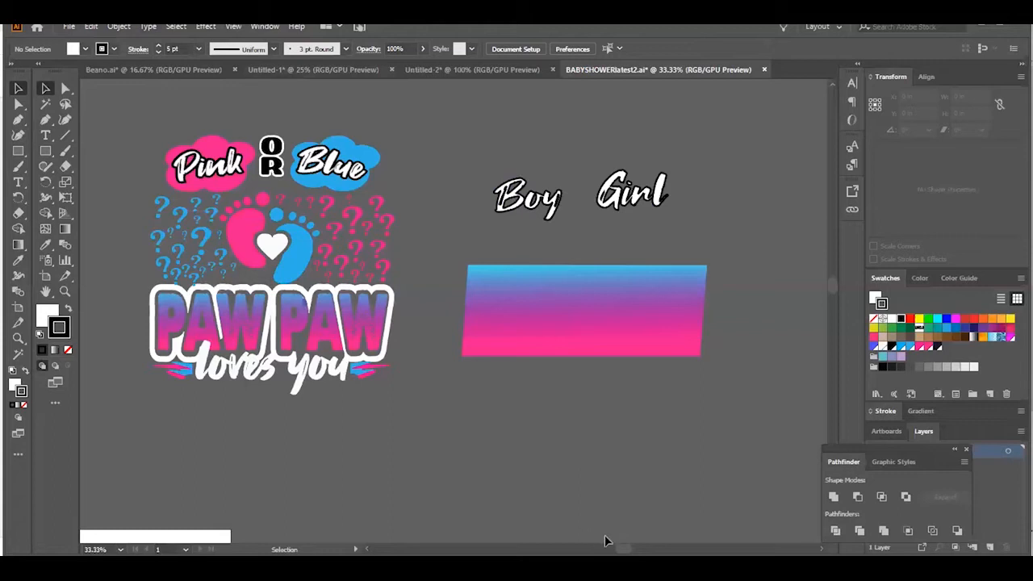
Step: Move the Boy and Girl lettering together to the space above the upper MOMMY design
left_click_drag(622, 543, 653, 545)
left_click_drag(113, 152, 233, 228)
left_click_drag(208, 195, 757, 225)
left_click_drag(699, 324, 700, 325)
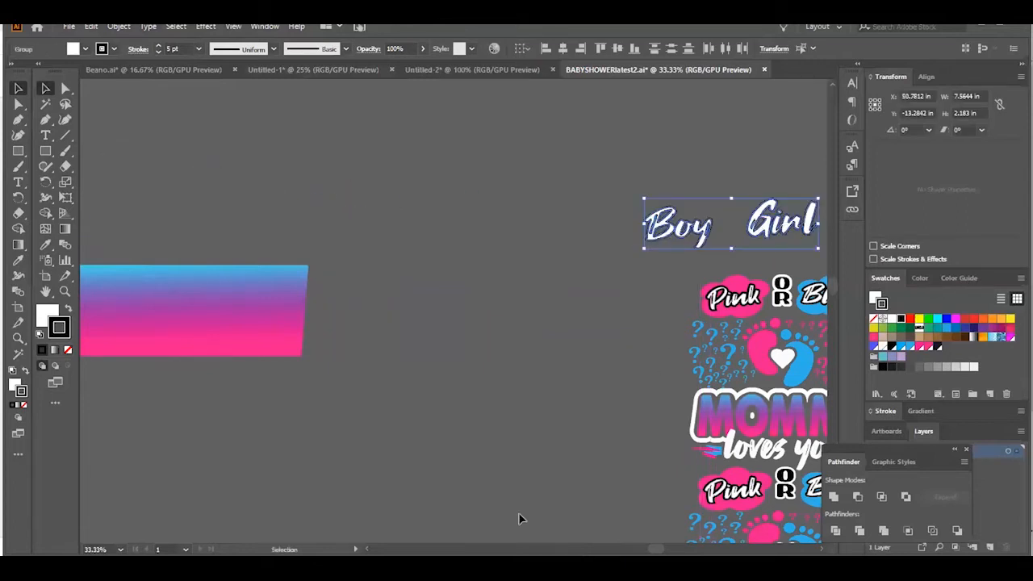
mouse_move(657, 548)
left_mouse_down()
mouse_move(684, 548)
mouse_move(671, 548)
left_mouse_up()
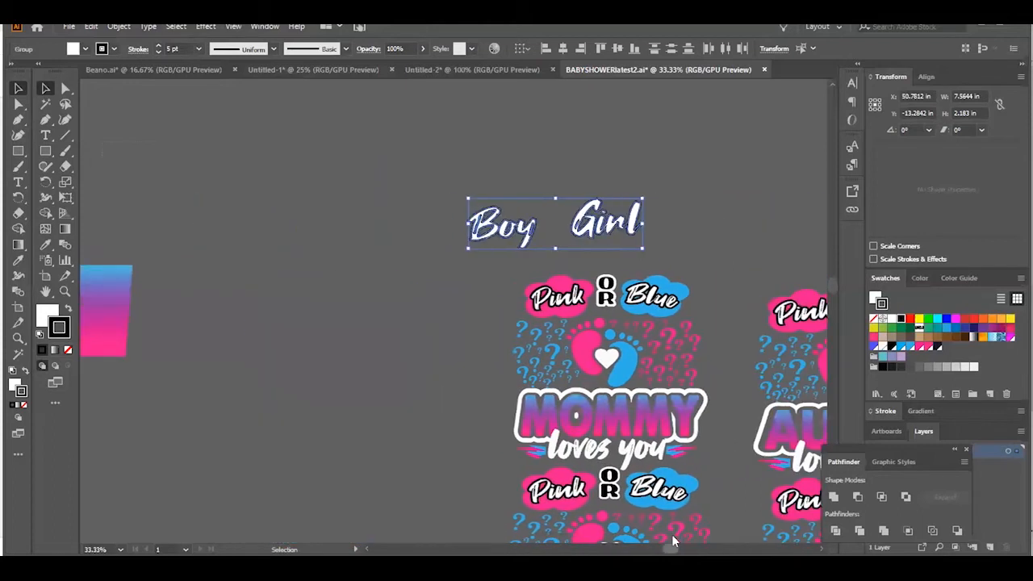
scroll(672, 535, "right", 3)
Step: Ungroup the upper MOMMY design so its parts can be selected separately
left_click(448, 293)
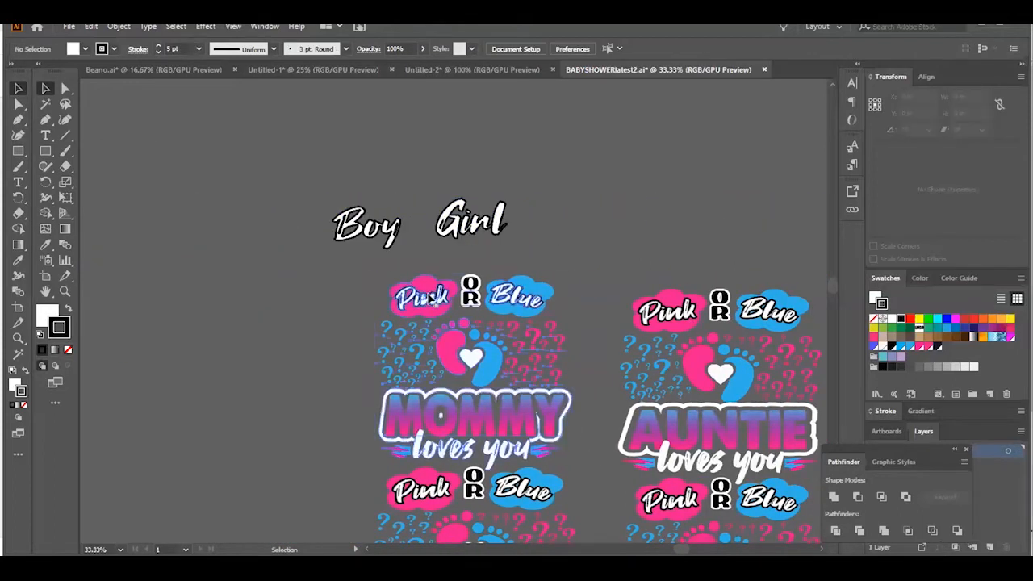
left_click(120, 27)
left_click(137, 101)
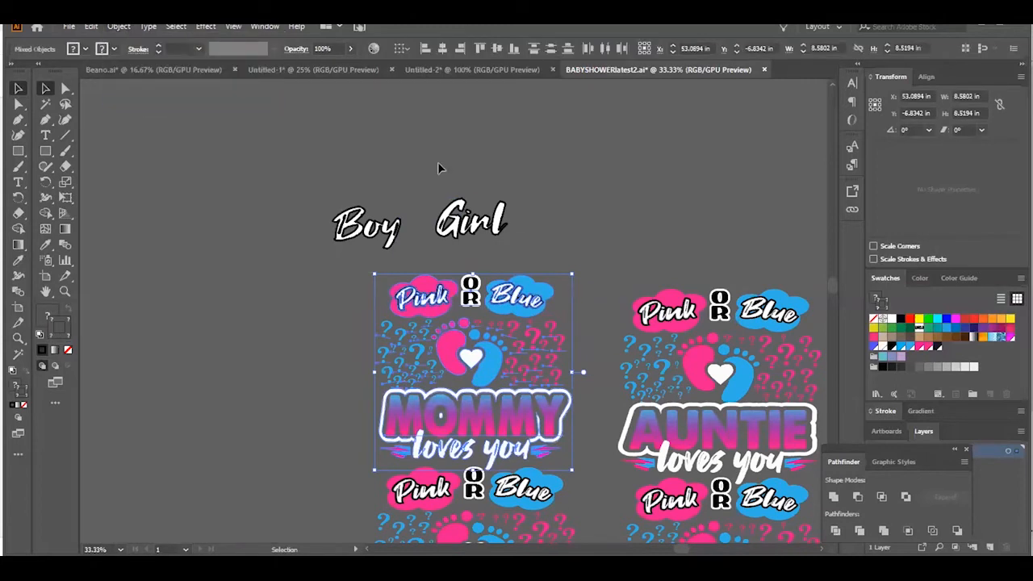
left_click(437, 168)
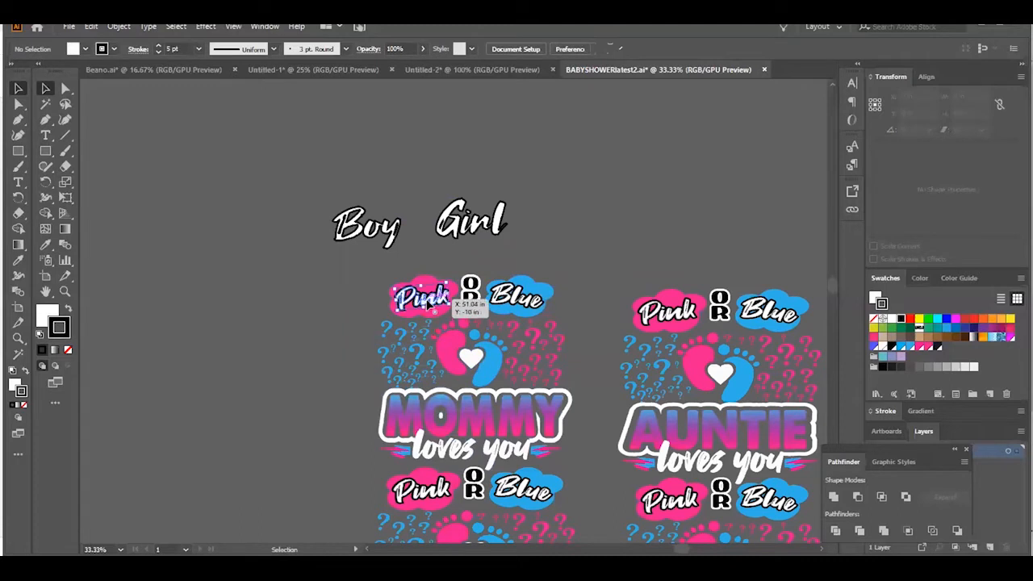
Step: Move Pink, its black backing and Blue out of the MOMMY design's clouds and fit Girl and Boy in their place with smaller size and stroke
left_click(433, 308)
left_click_drag(427, 277, 428, 136)
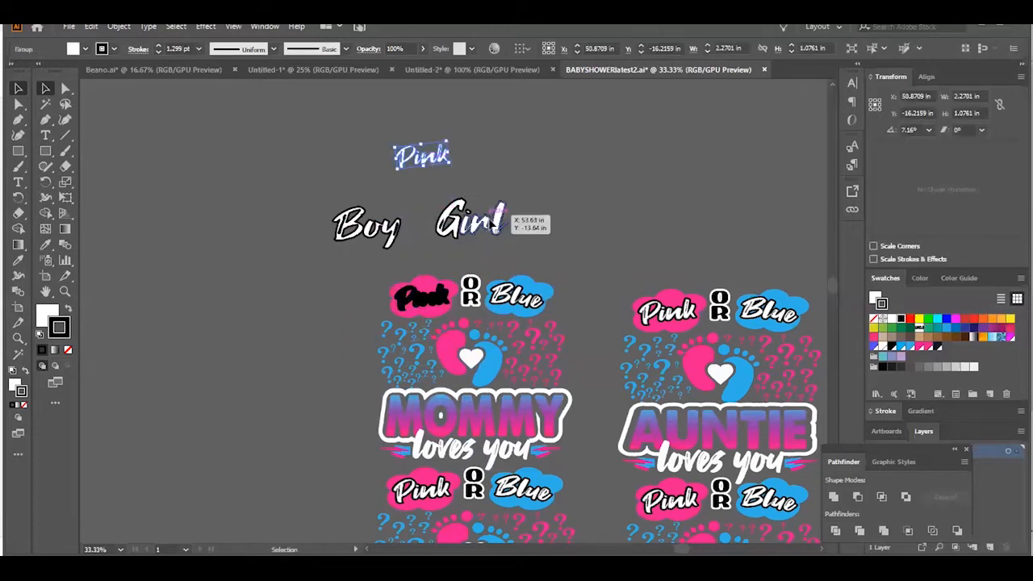
left_click_drag(420, 302, 424, 139)
left_click_drag(502, 231, 495, 236)
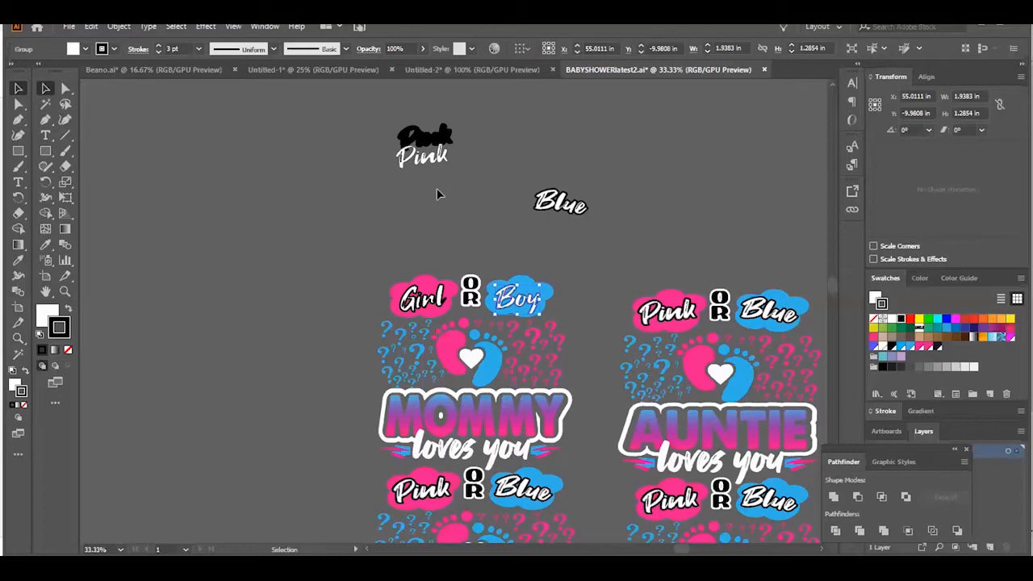
Step: Shift the removed Pink lettering up onto its black backing and fine-tune the position of Boy within the blue cloud
mouse_move(440, 156)
left_mouse_down()
mouse_move(441, 142)
mouse_move(442, 154)
left_mouse_up()
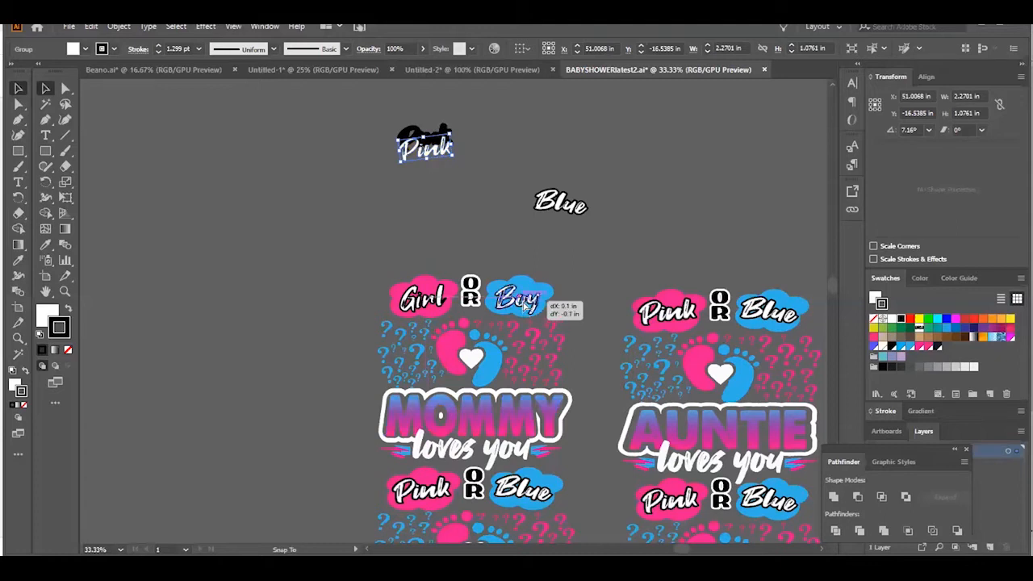
left_click(595, 253)
left_click(434, 307)
left_click(448, 264)
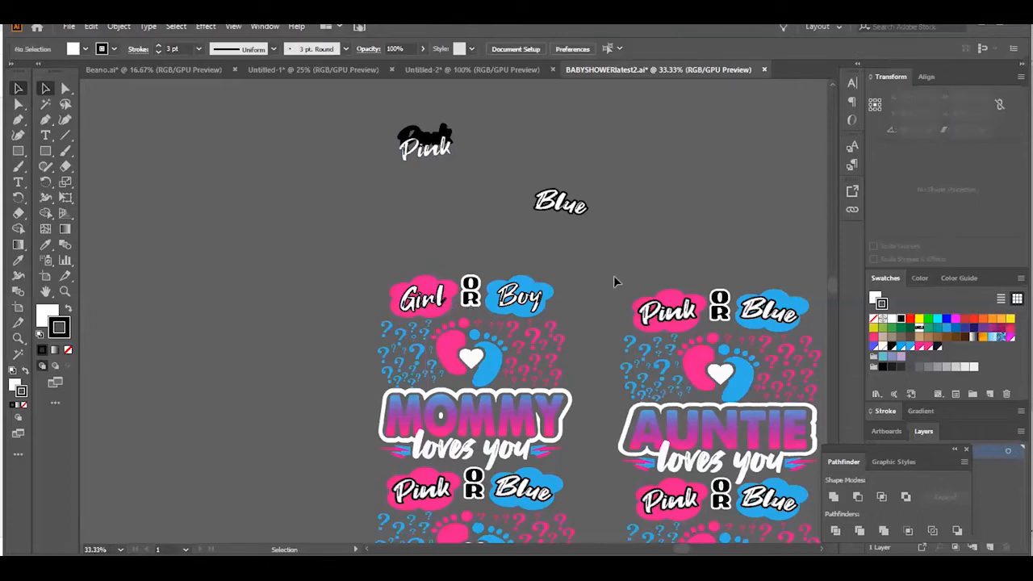
left_click(545, 284)
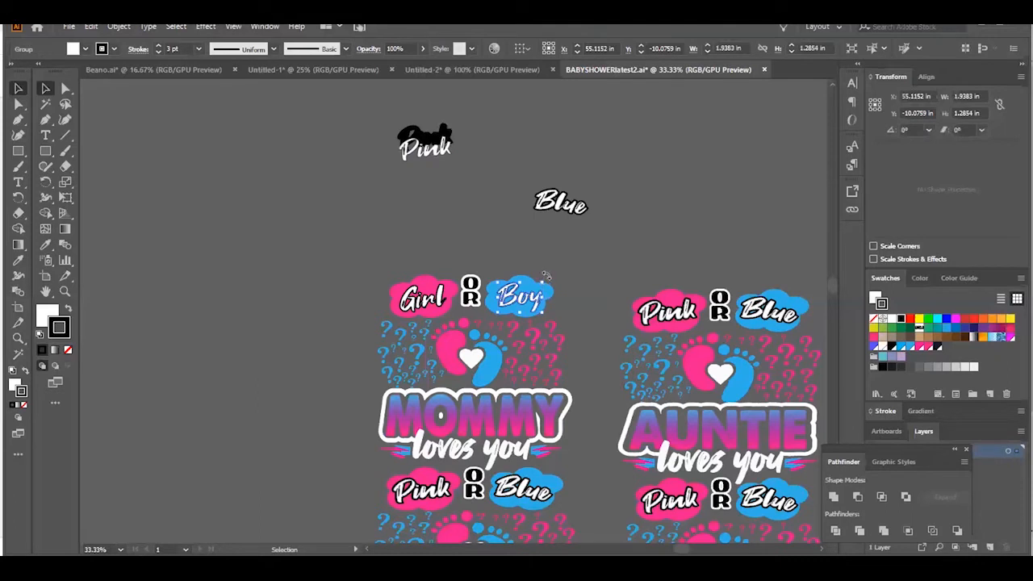
left_click(580, 296)
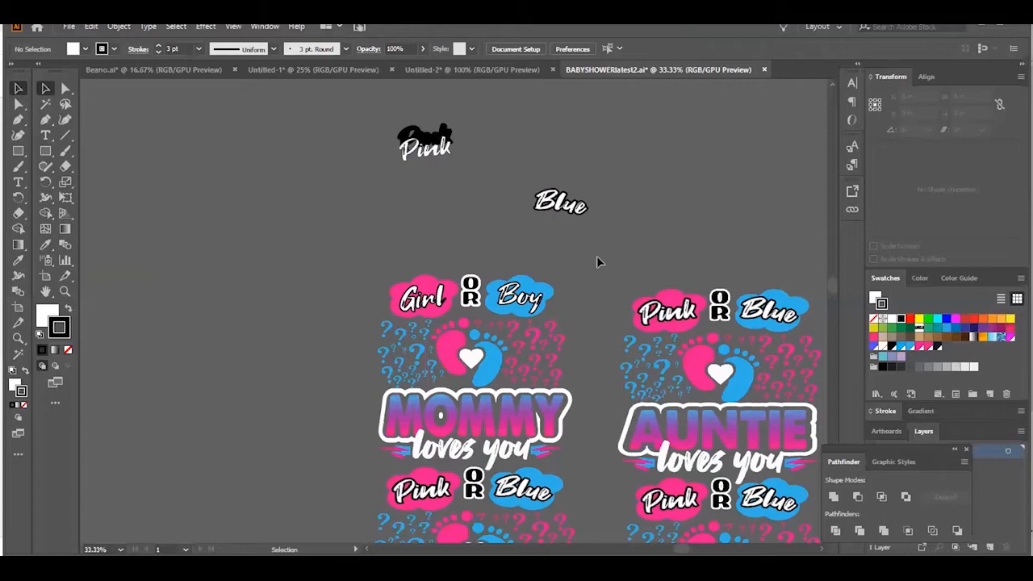
Step: Nudge the Girl lettering slightly to the left within the pink cloud of the MOMMY design
left_click(440, 301)
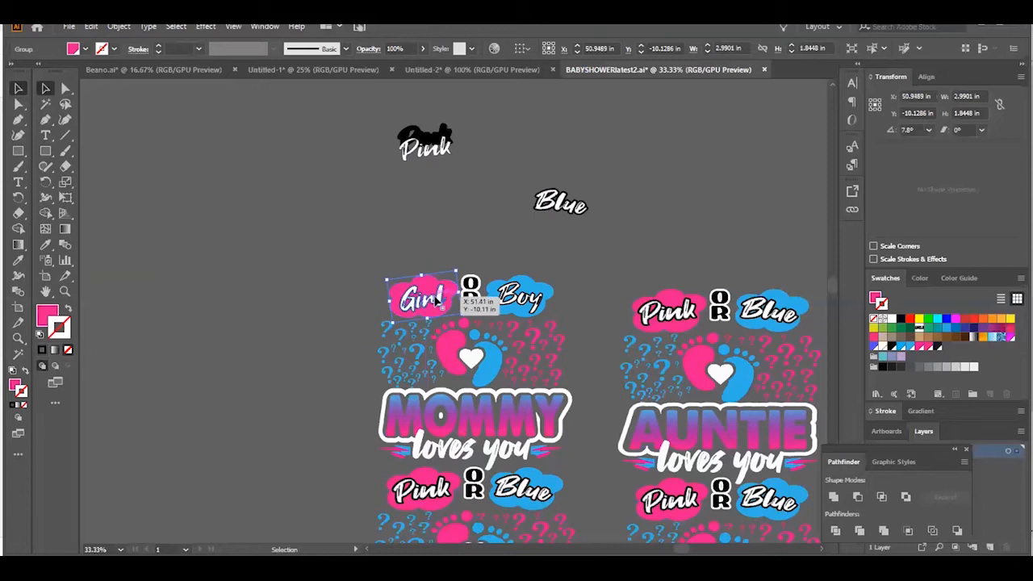
left_click(437, 300)
key("Left")
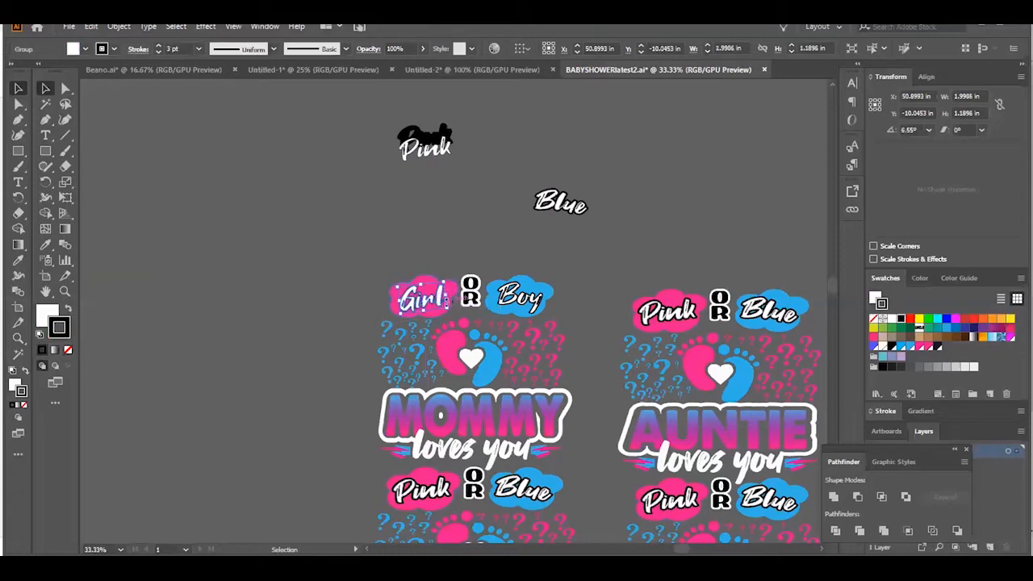
left_click(476, 234)
Step: Ungroup the AUNTIE design beside MOMMY and delete the Pink and Blue lettering from its clouds
left_click(681, 319)
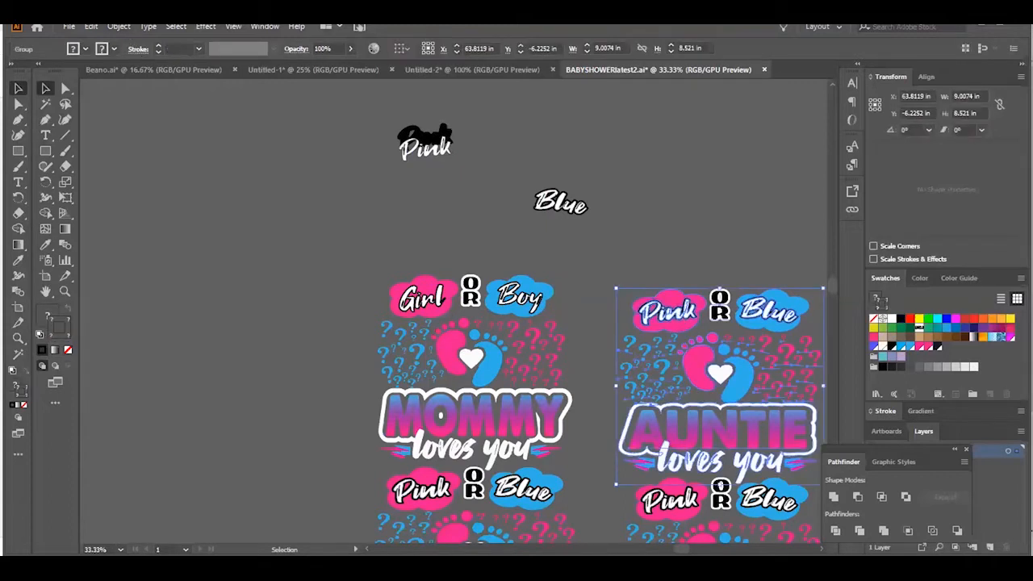
left_click(120, 27)
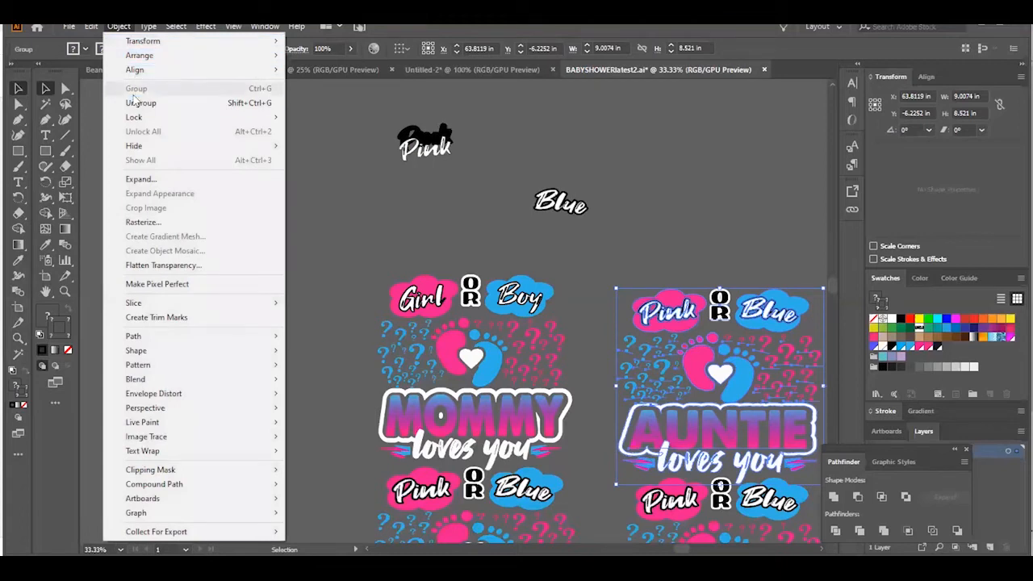
left_click(137, 102)
left_click_drag(666, 311, 653, 314)
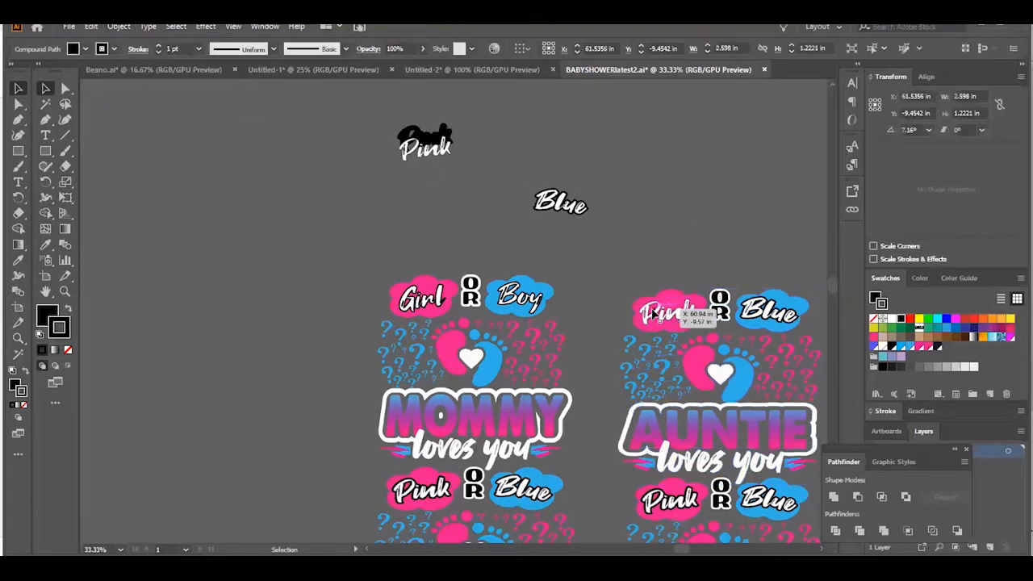
left_click(658, 321)
key("Delete")
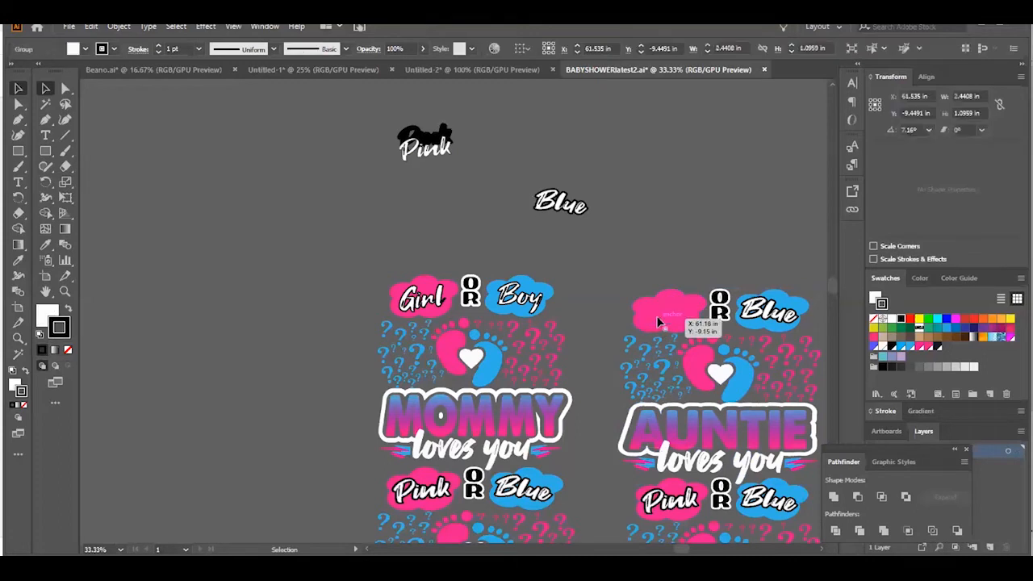
left_click(757, 315)
key("Delete")
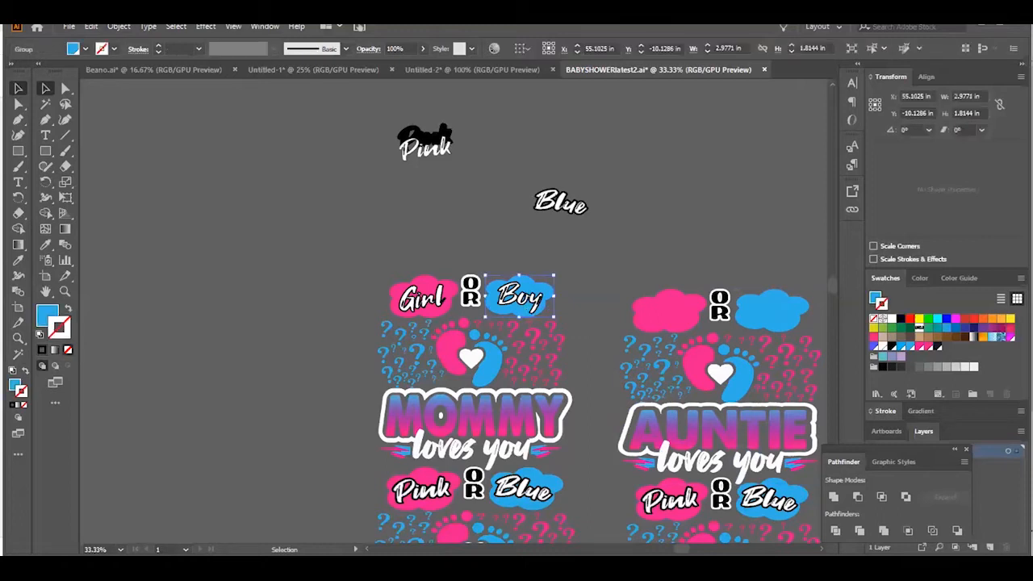
left_click(119, 27)
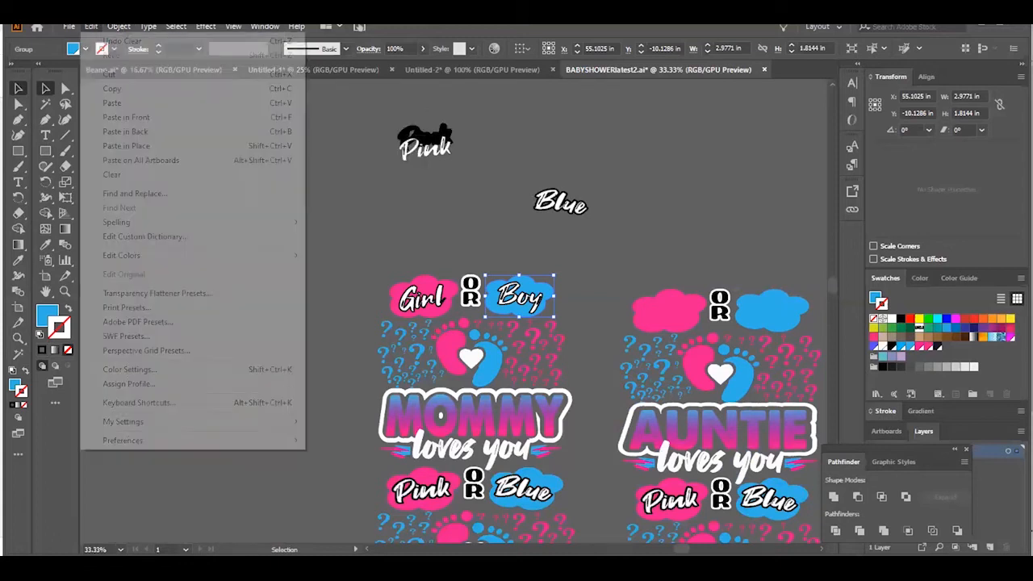
mouse_move(95, 29)
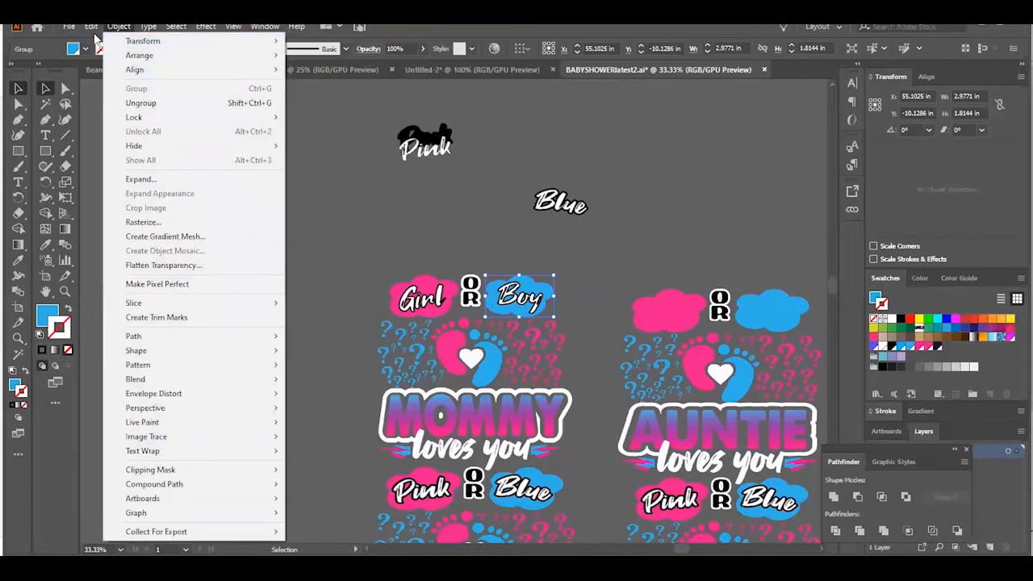
left_click(105, 89)
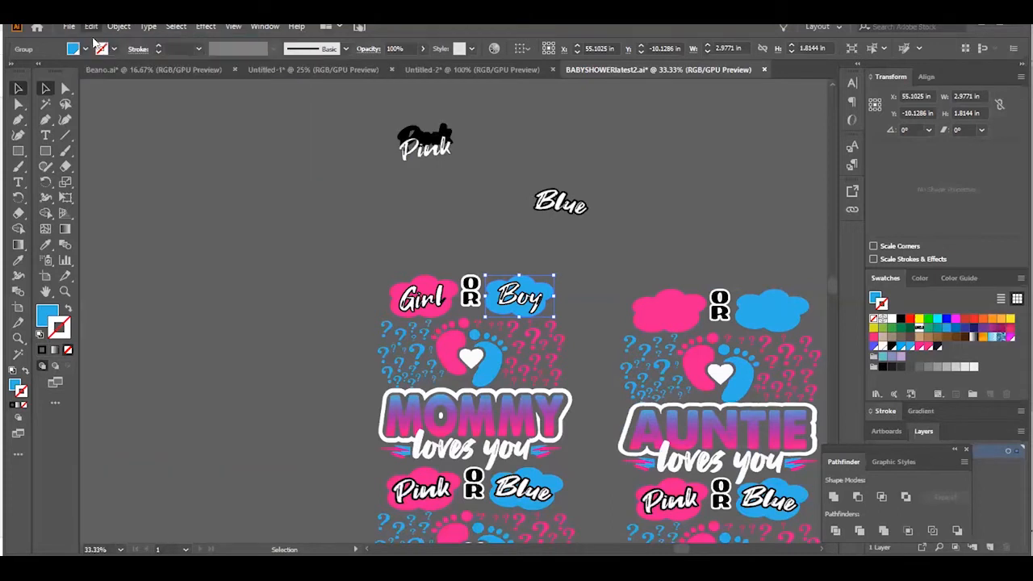
left_click(91, 27)
left_click(111, 104)
left_click_drag(524, 293, 476, 221)
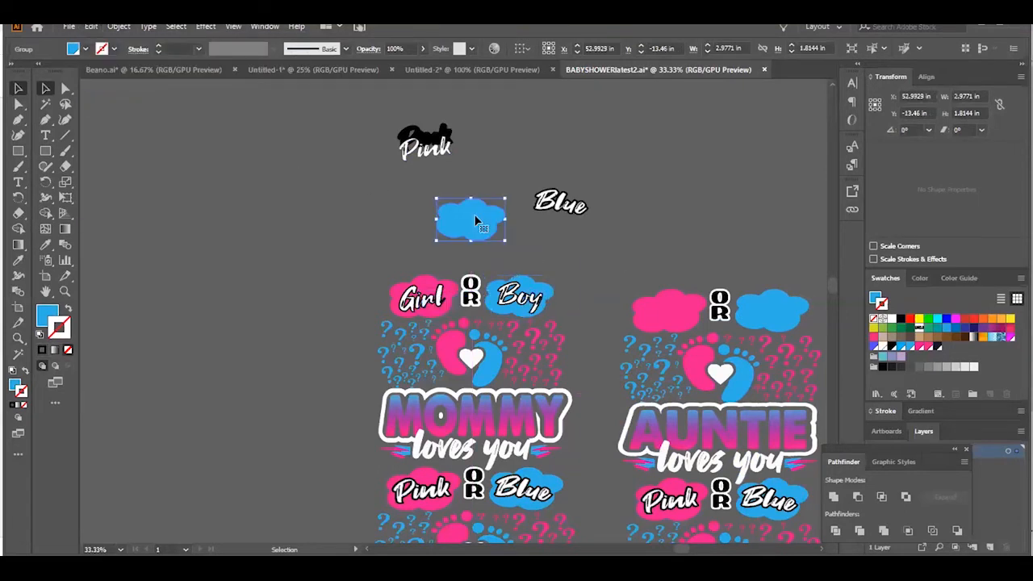
key("Delete")
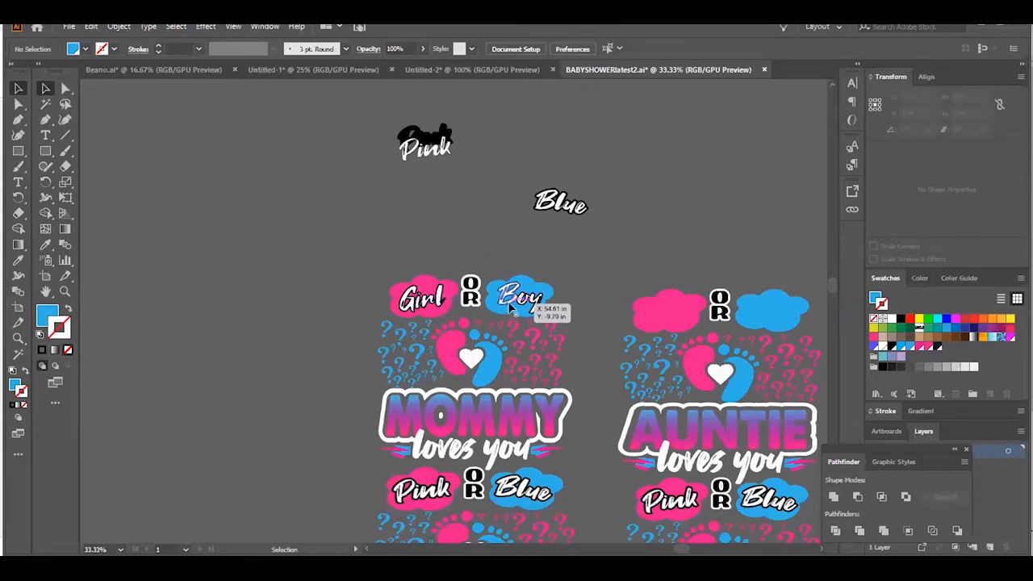
Step: Duplicate the Girl and Boy lettering from the MOMMY design and place the copies in the empty space above it
left_click(509, 307)
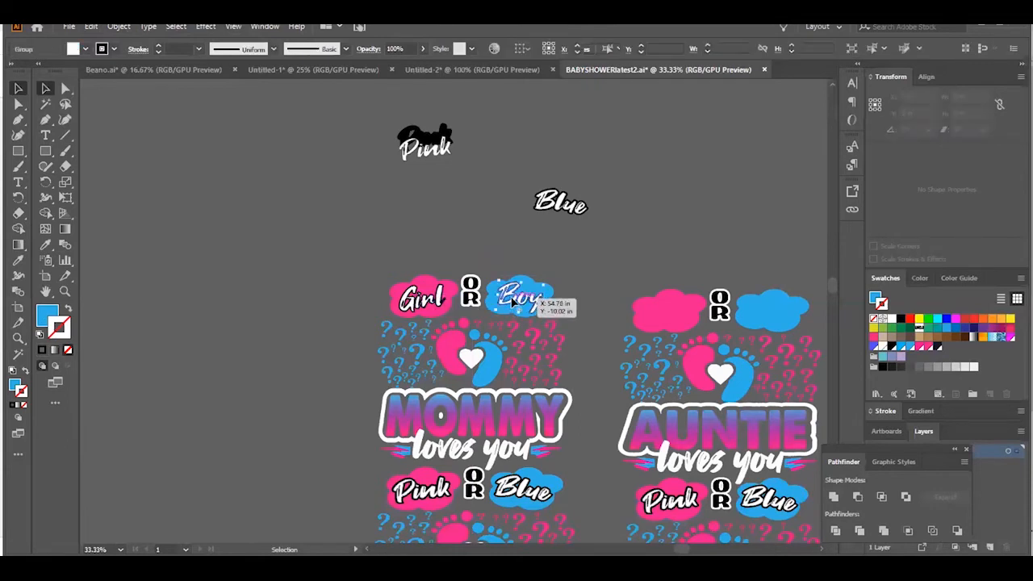
left_click(435, 300, "shift")
left_click(94, 27)
left_click(118, 89)
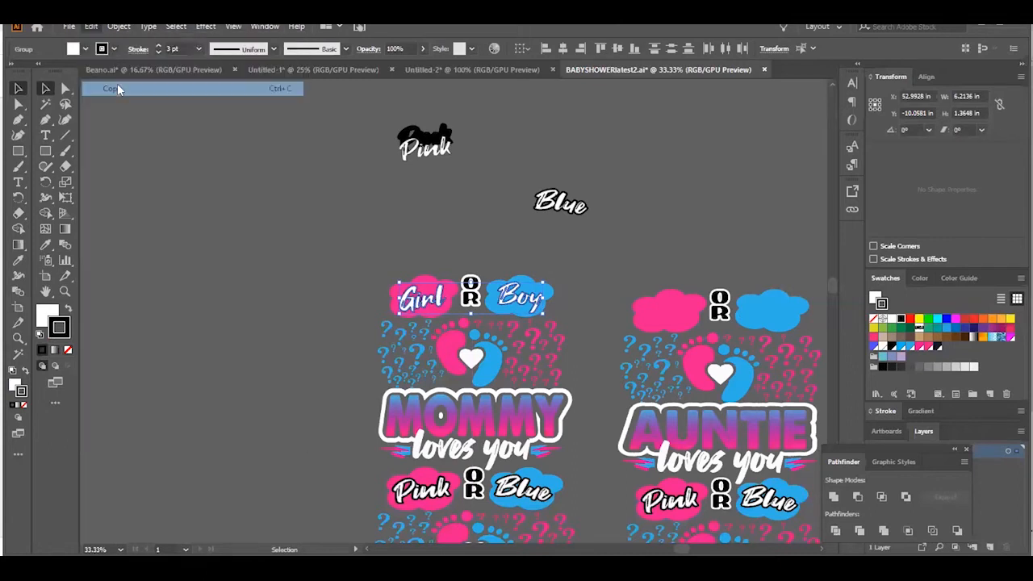
left_click(91, 27)
left_click(106, 101)
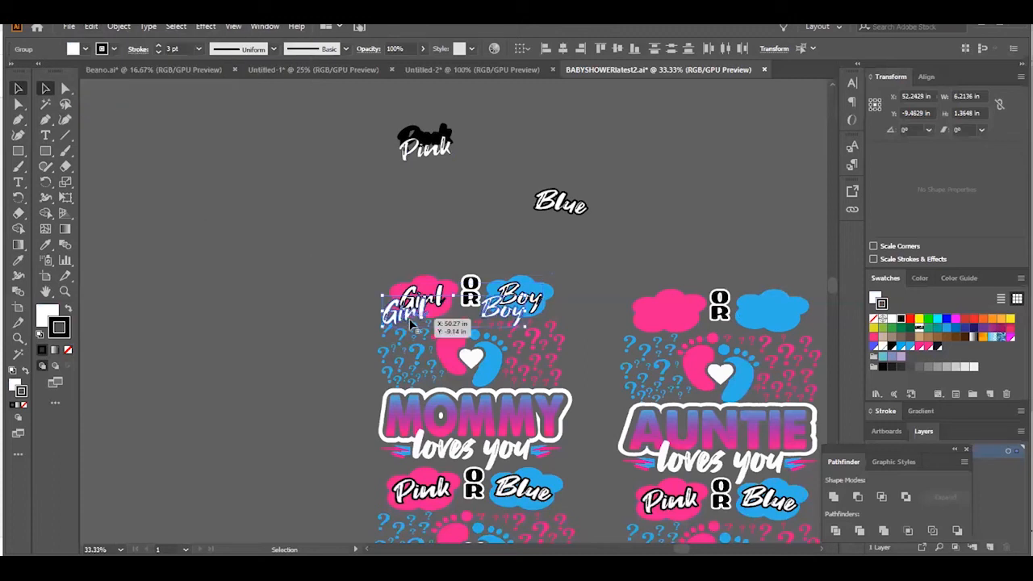
left_click_drag(383, 311, 376, 297)
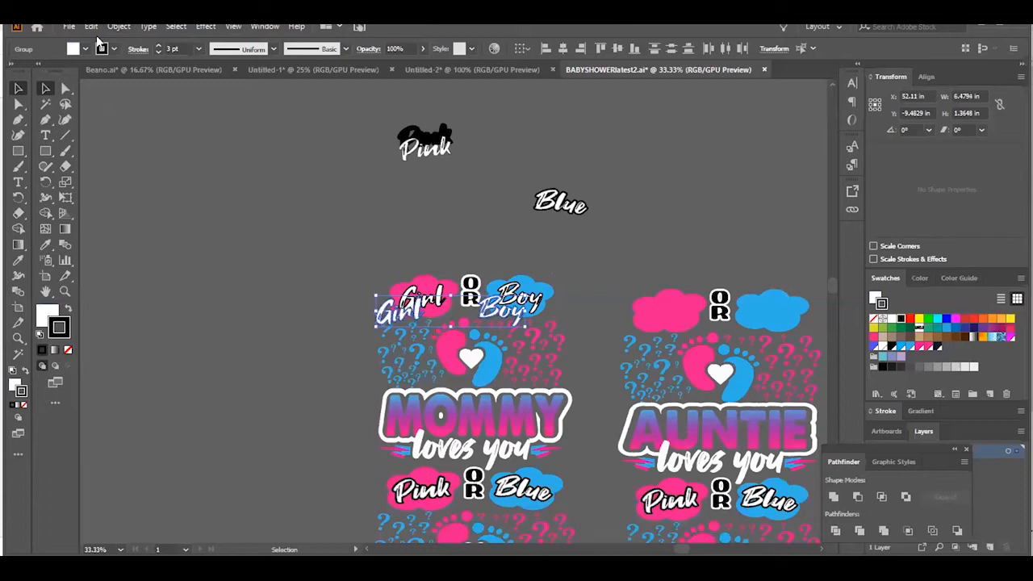
left_click(91, 26)
left_click(105, 39)
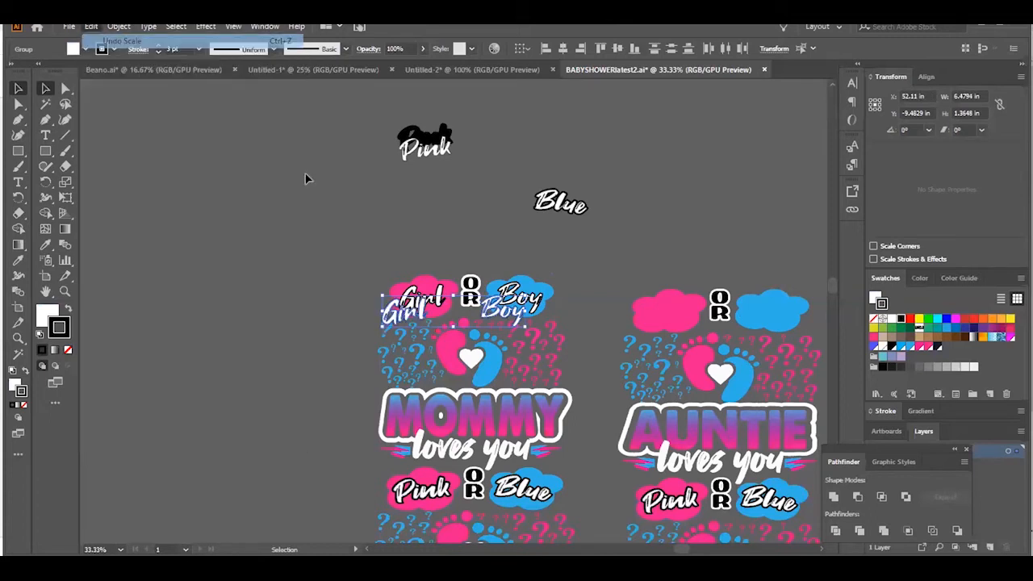
left_click_drag(427, 314, 433, 211)
Step: Delete the loose Pink lettering with its black backing and the loose Blue lettering above the designs
left_click_drag(565, 206, 648, 159)
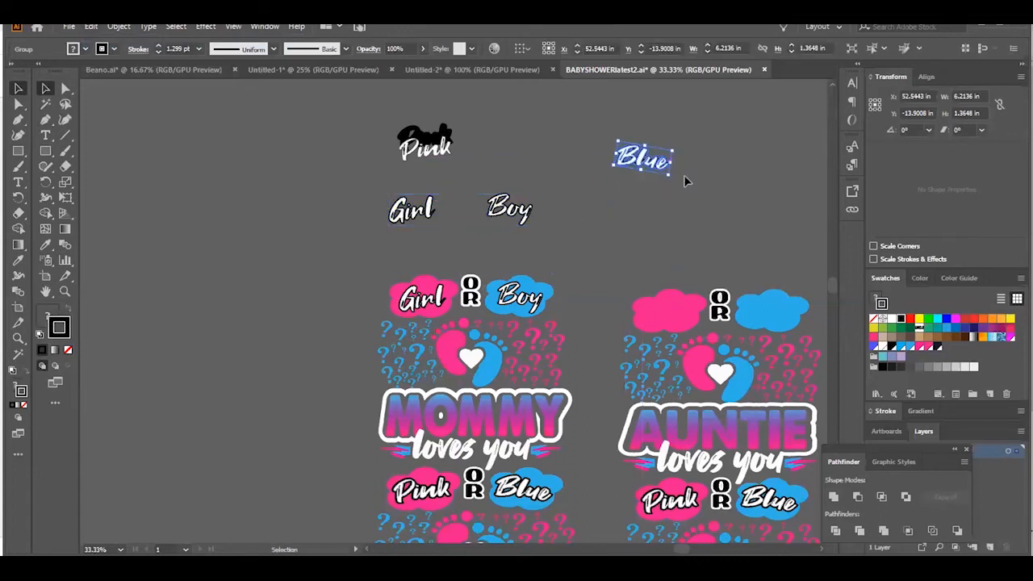
left_click_drag(380, 113, 675, 233)
key("ctrl+z")
key("ctrl+z")
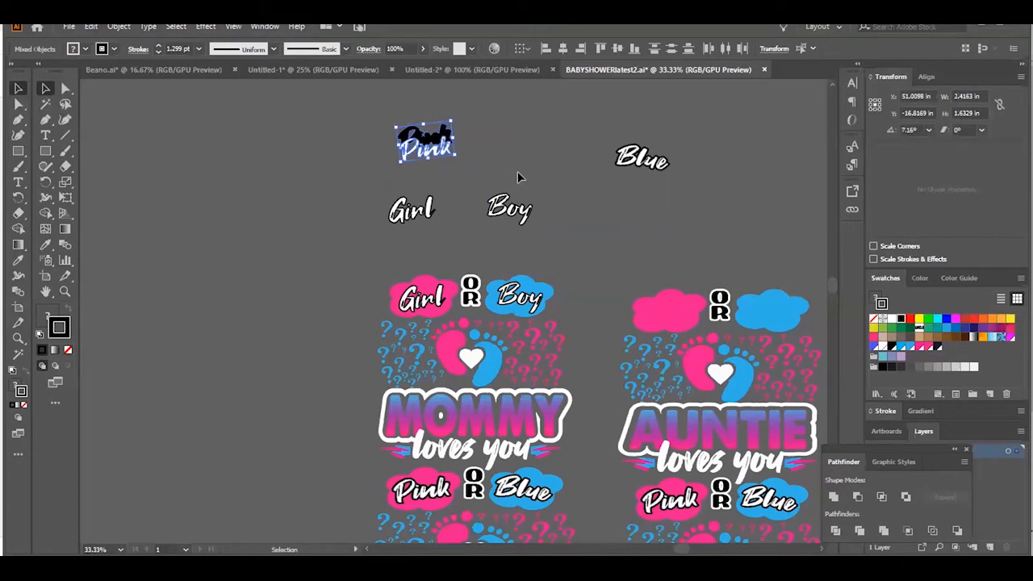
left_click_drag(668, 184, 616, 127)
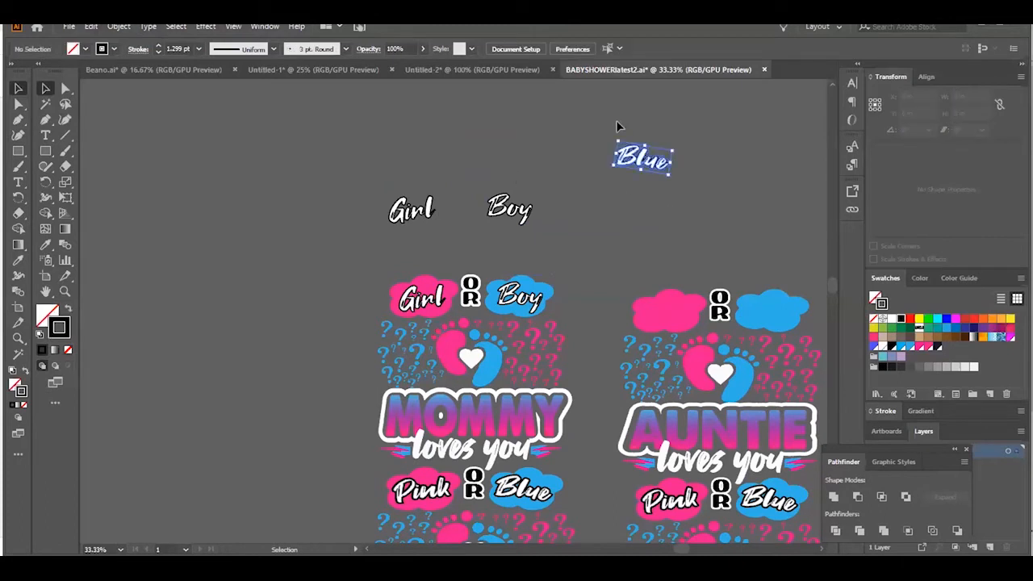
key("Delete")
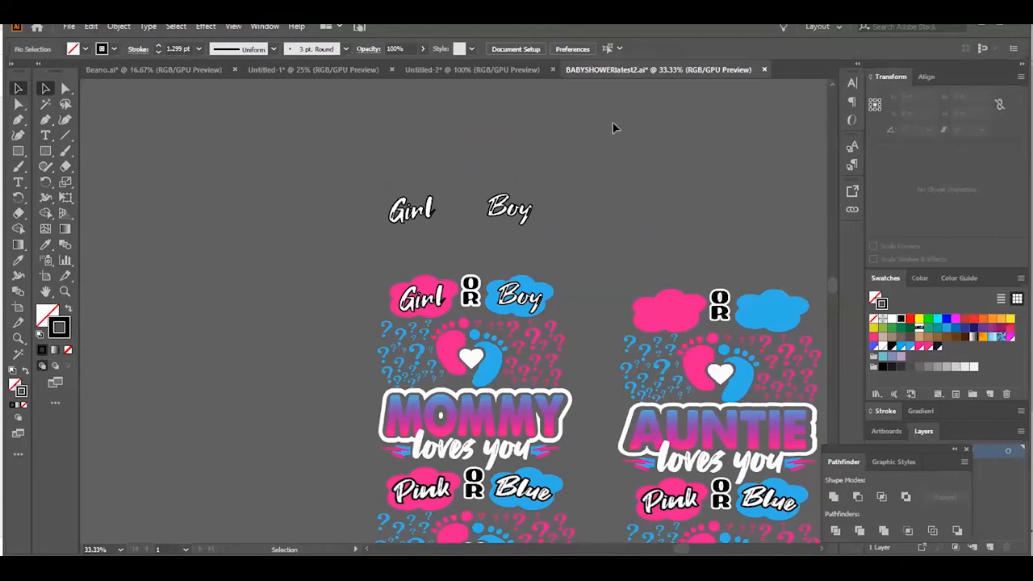
Step: Paste a second copy of Girl and Boy and move it to the empty space above the designs
left_click(408, 194)
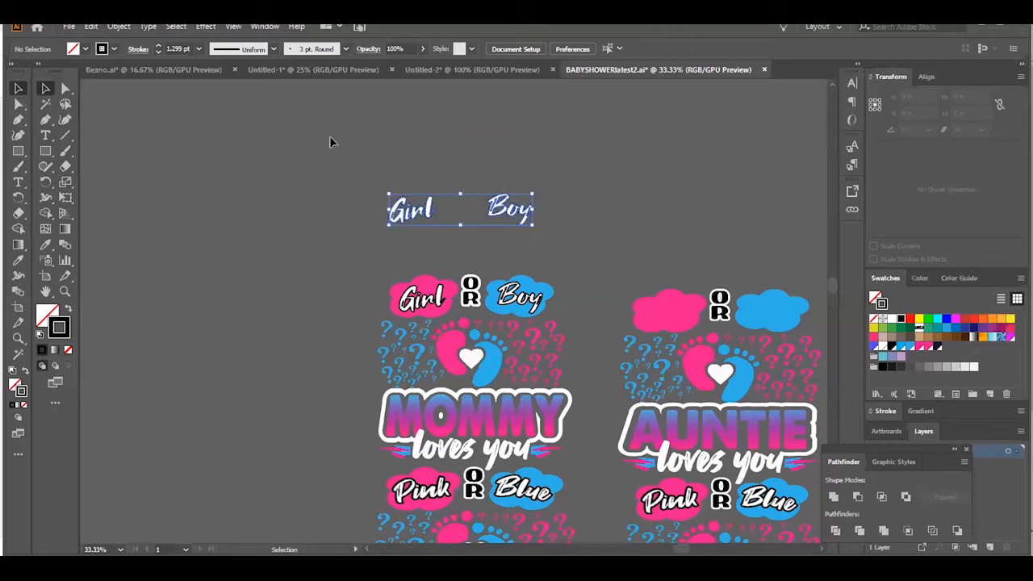
left_click(92, 26)
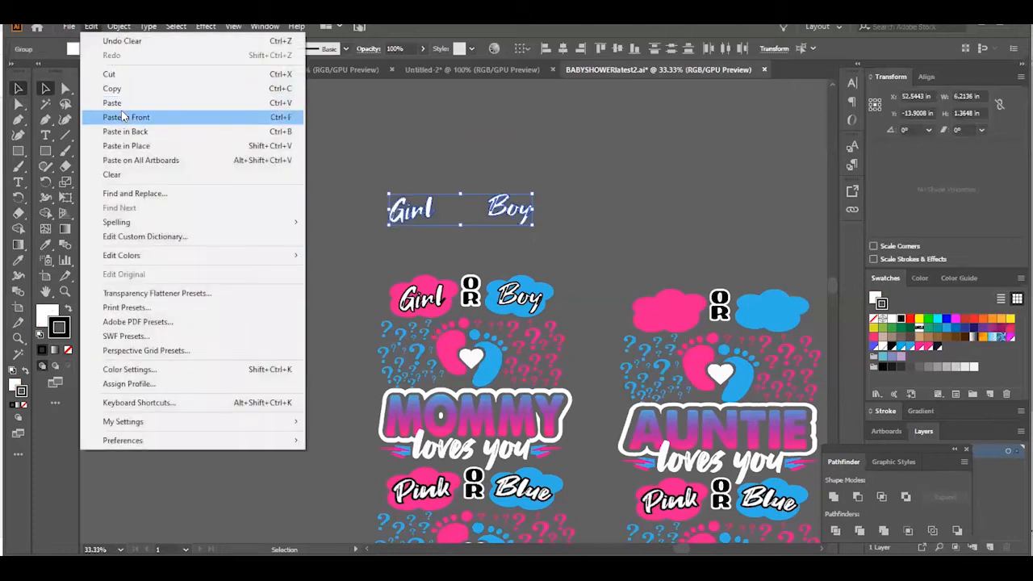
left_click(117, 102)
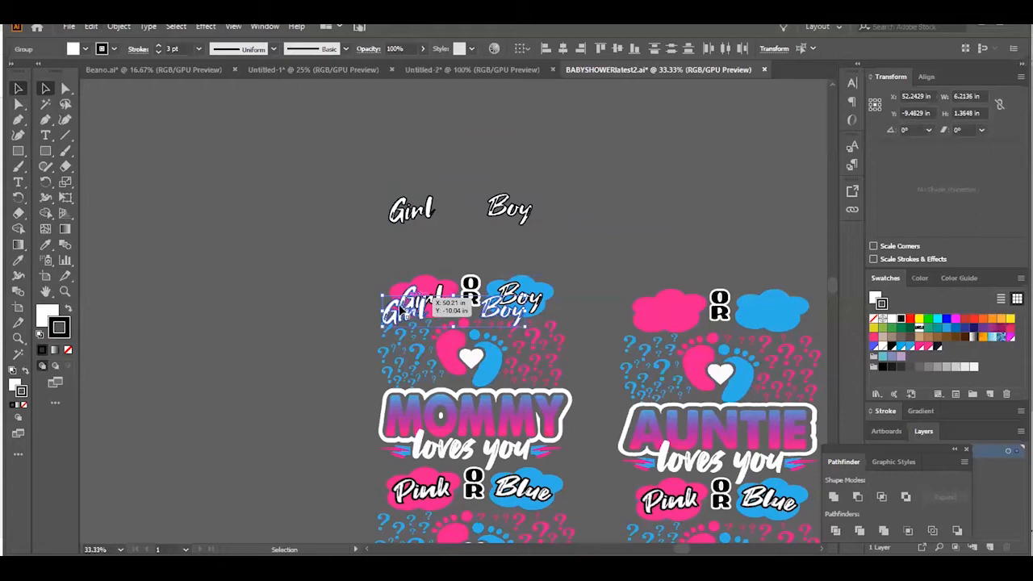
left_click_drag(400, 321, 544, 153)
left_click(569, 261)
Step: Place one Girl in the empty pink cloud and one Boy in the empty blue cloud of the AUNTIE design beside MOMMY
left_click_drag(456, 225, 665, 308)
left_click(552, 235)
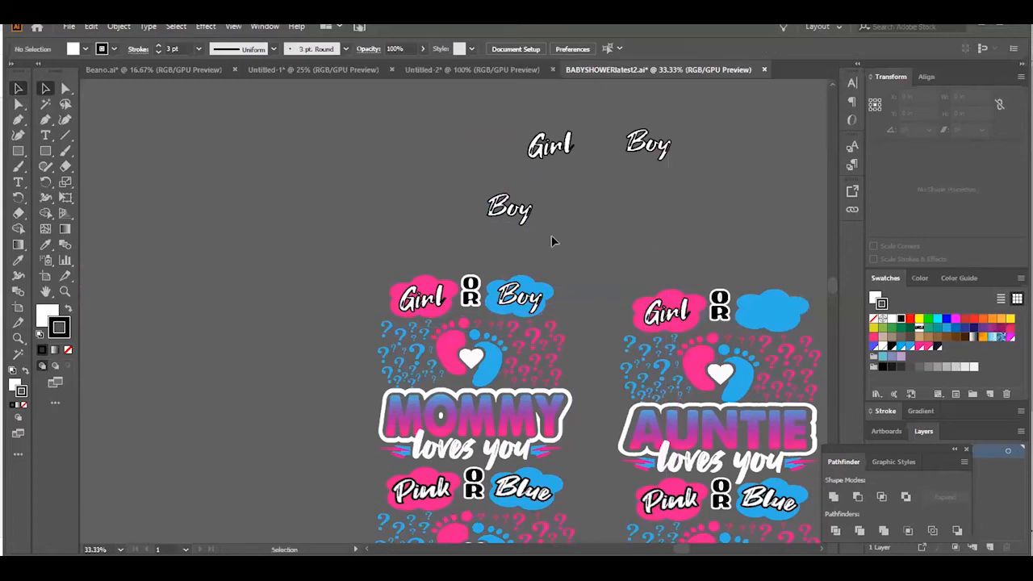
left_click_drag(522, 215, 780, 318)
left_click(803, 229)
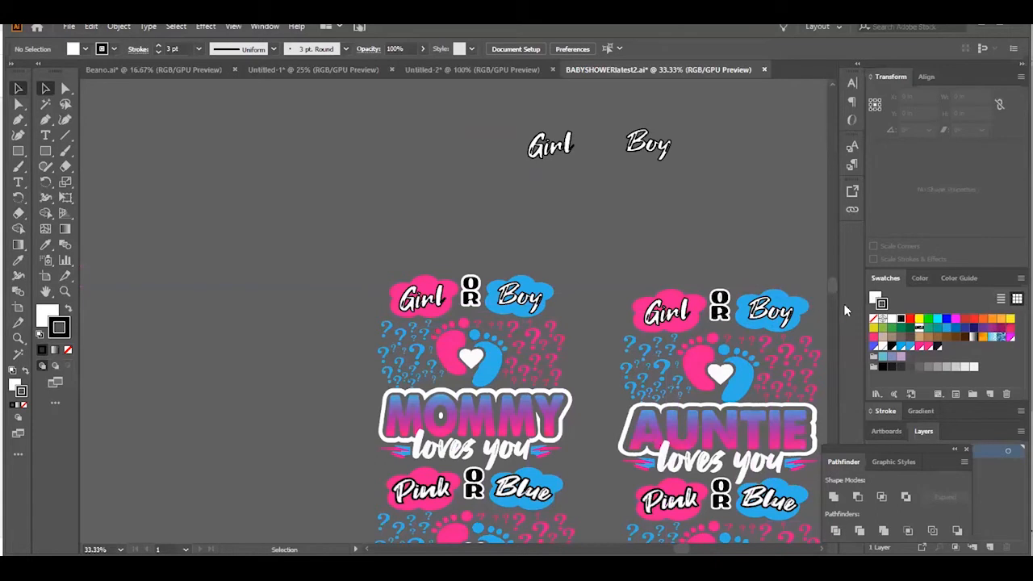
Step: Move the spare Girl and Boy lettering from above the designs to the empty area beside the MOMMY design
scroll(832, 285, "down", 5)
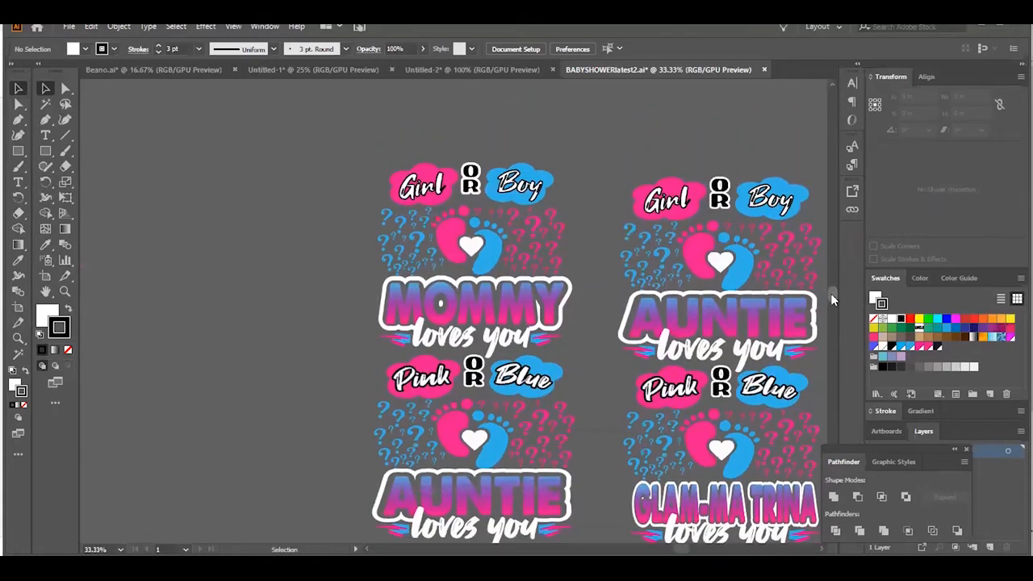
scroll(831, 293, "up", 5)
left_click(555, 132)
left_click_drag(555, 131, 246, 422)
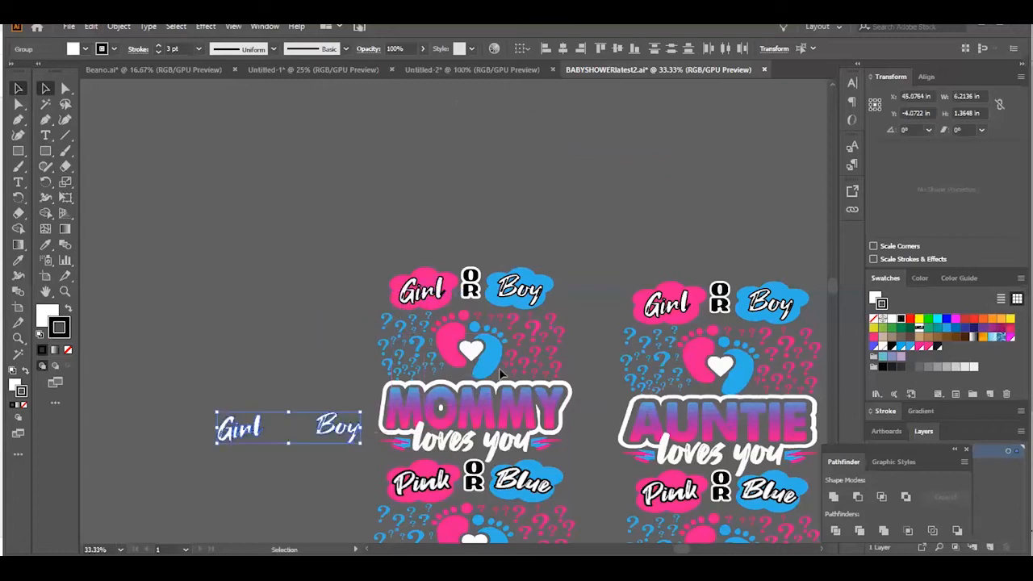
left_click_drag(832, 287, 832, 297)
left_click(319, 360)
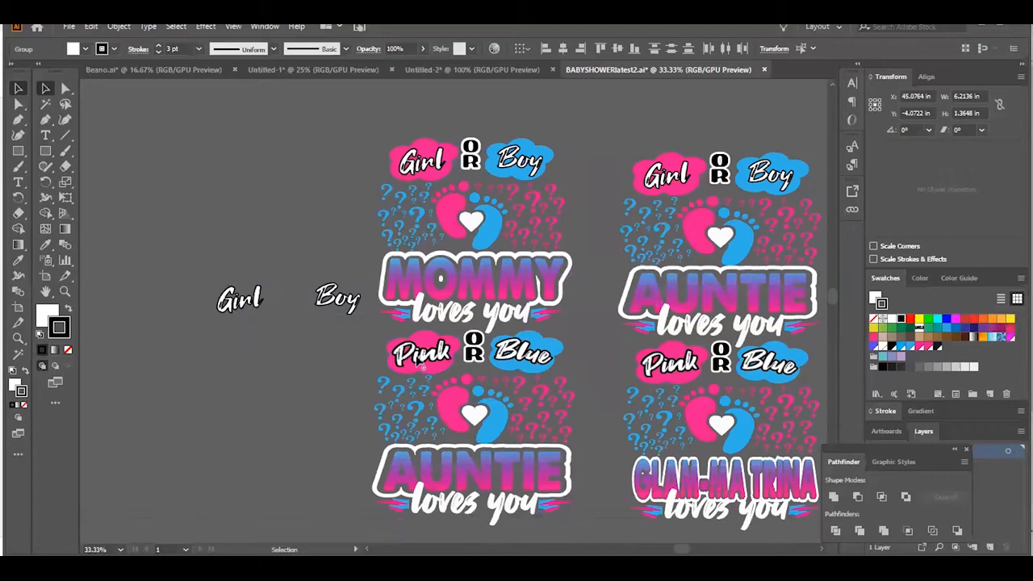
Step: Ungroup the AUNTIE design below MOMMY and delete the Pink and Blue lettering from its clouds
left_click(420, 363)
left_click(117, 26)
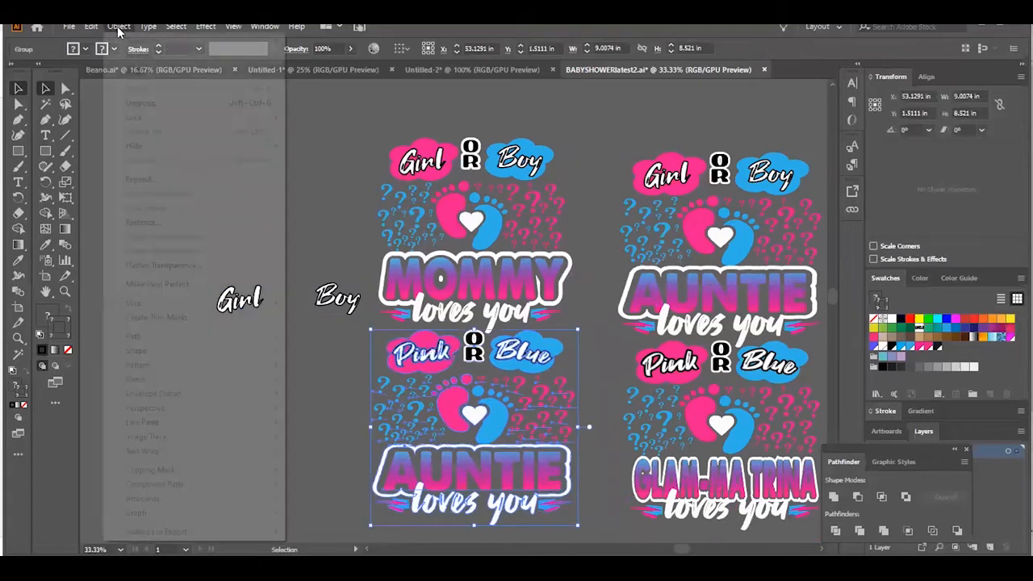
left_click(133, 92)
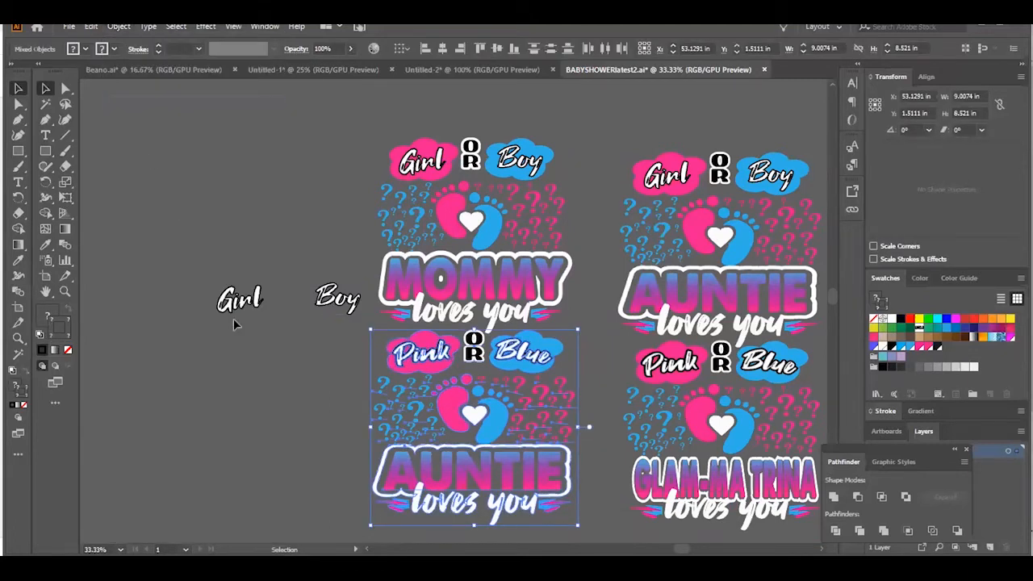
left_click(287, 377)
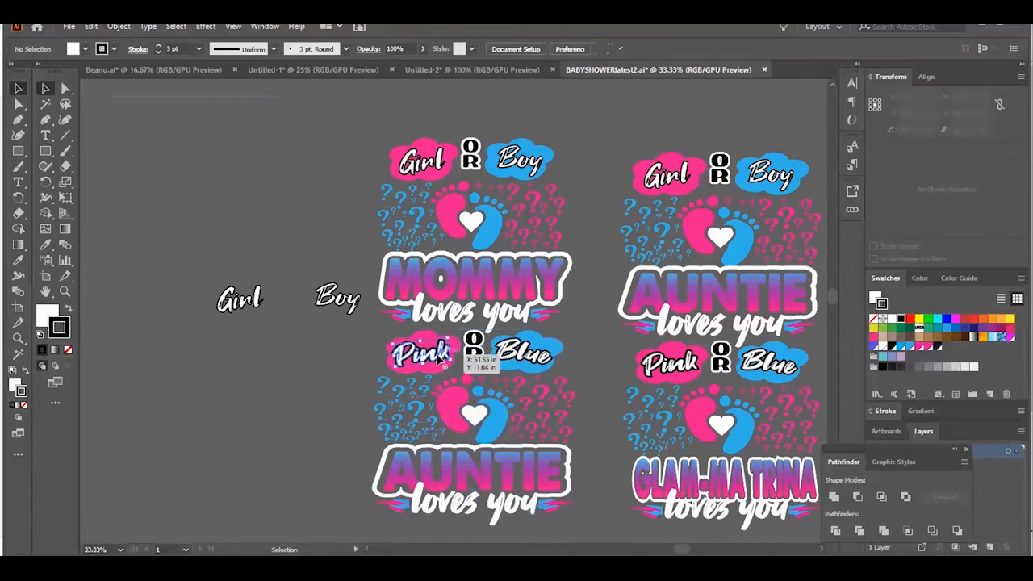
left_click_drag(442, 361, 532, 357)
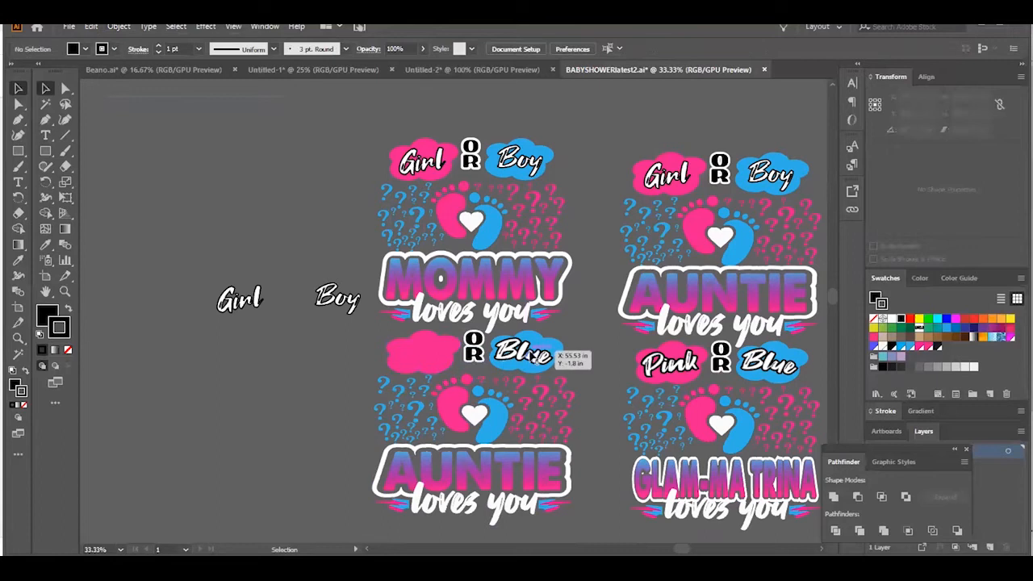
left_click(532, 354)
key("Delete")
Step: Move the spare Girl into the pink cloud and the spare Boy into the blue cloud of the AUNTIE design below MOMMY
left_click_drag(235, 315, 414, 367)
left_click_drag(348, 312, 535, 359)
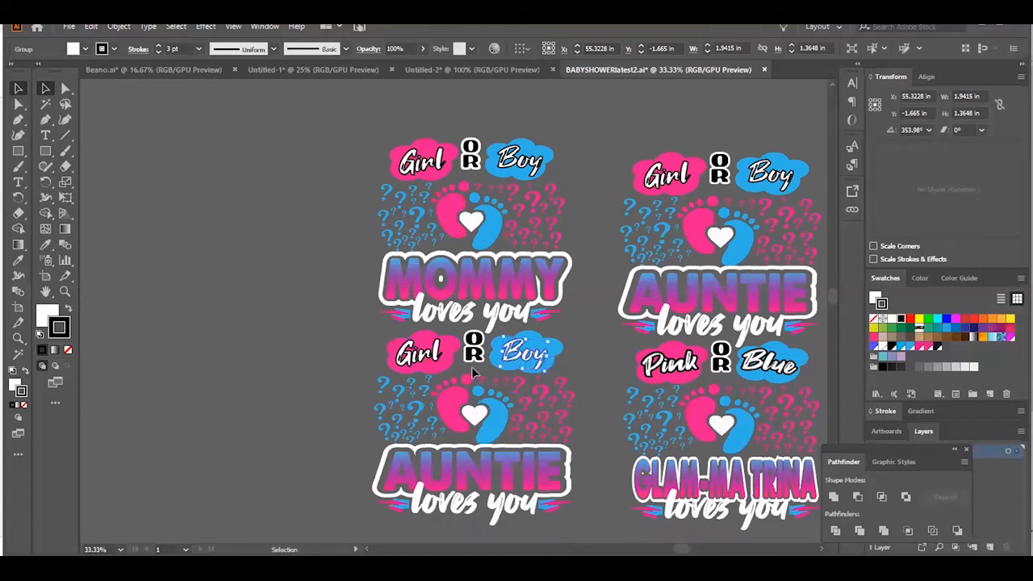
left_click(299, 357)
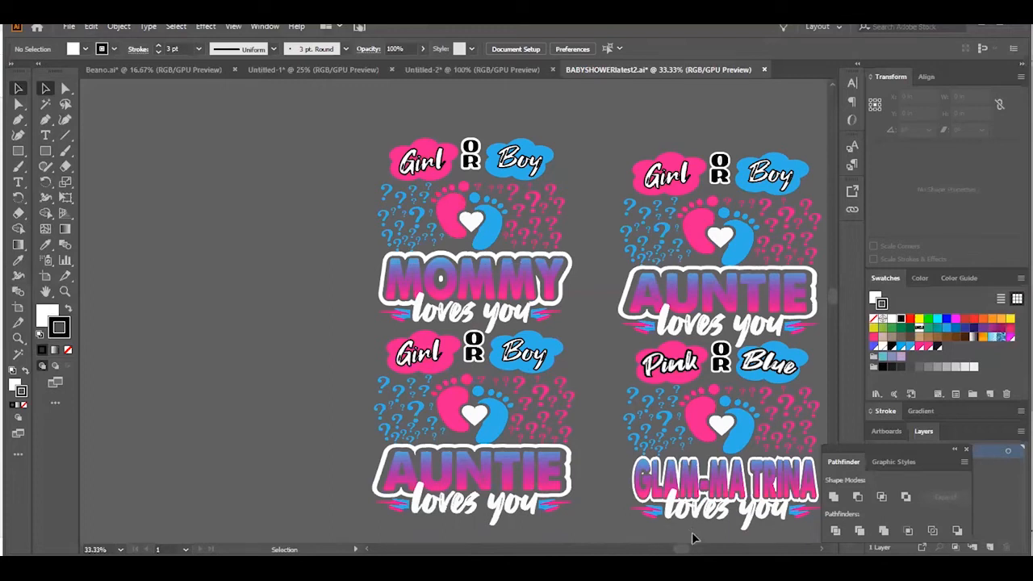
Step: Delete the whole GLAM-MA TRINA design below the AUNTIE design that sits beside MOMMY
left_click_drag(684, 536, 703, 536)
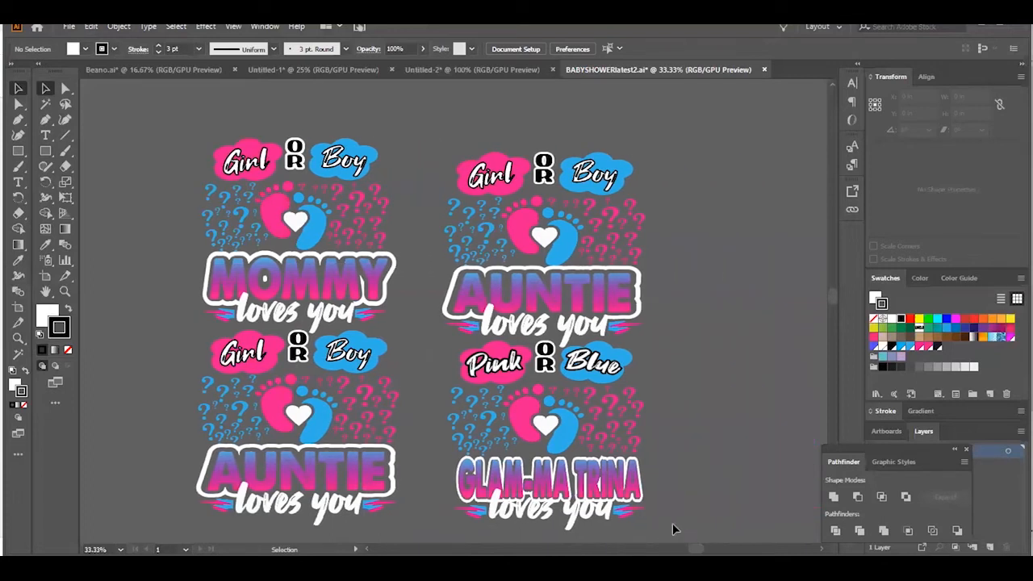
left_click(478, 365)
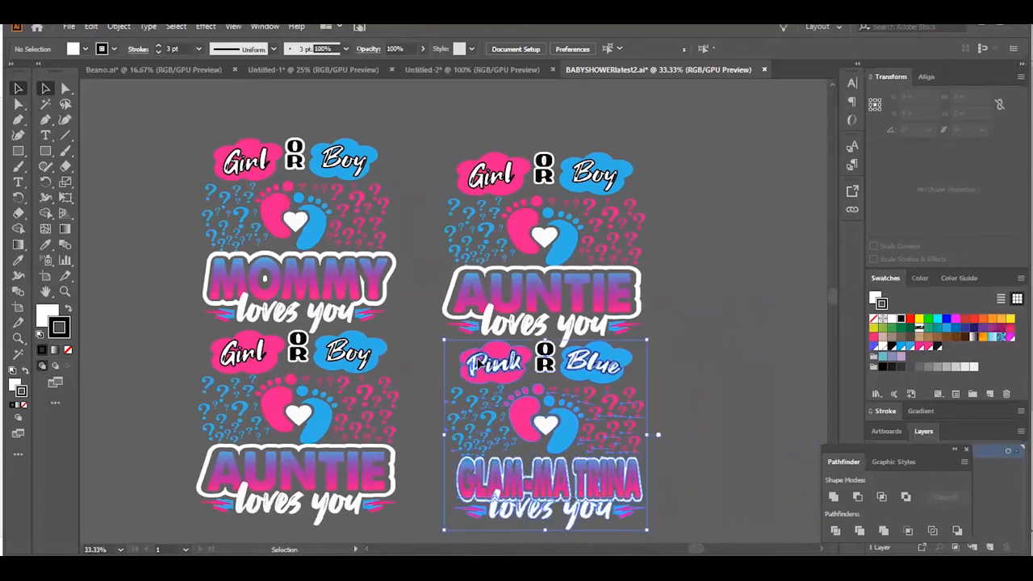
key("Delete")
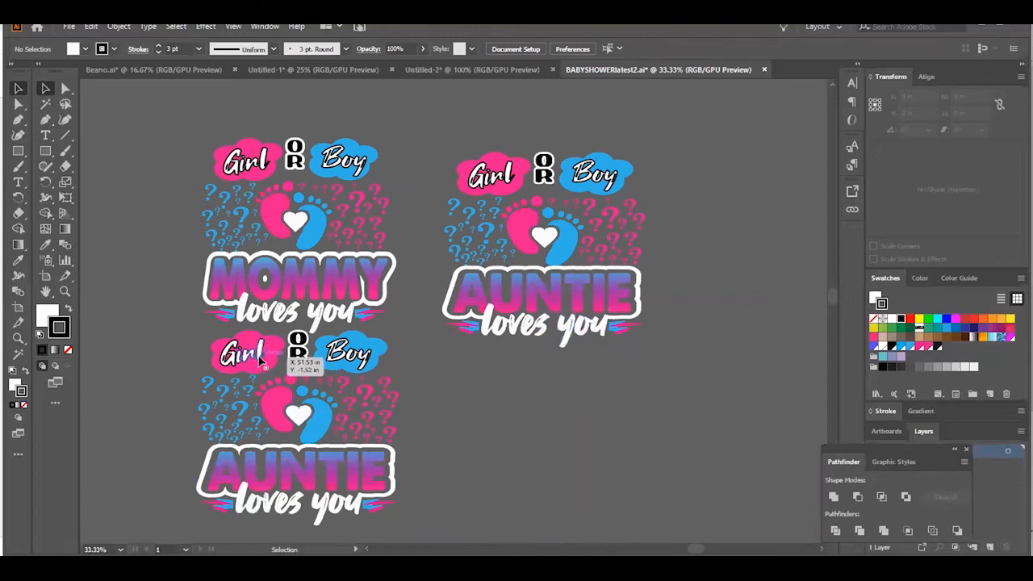
Step: Nudge the Girl lettering slightly down and to the right inside the pink cloud of the AUNTIE design below MOMMY
left_click(260, 361)
key("Down")
key("Down")
key("Right")
key("Right")
key("Right")
key("Right")
left_click(573, 410)
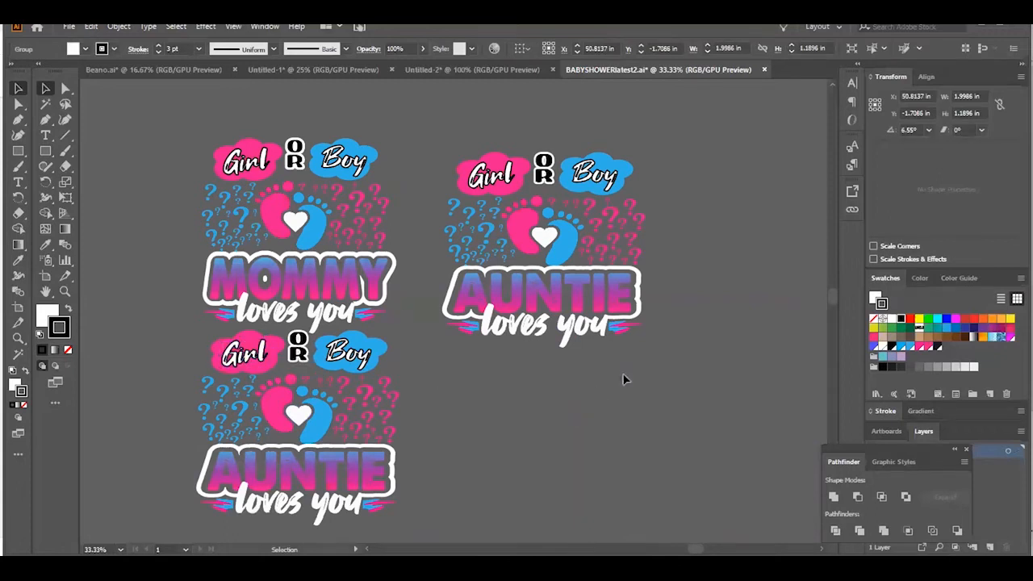
Step: Delete the PAW PAW design and the pink-blue gradient rectangle above the artboard
left_click(121, 549)
left_click(139, 461)
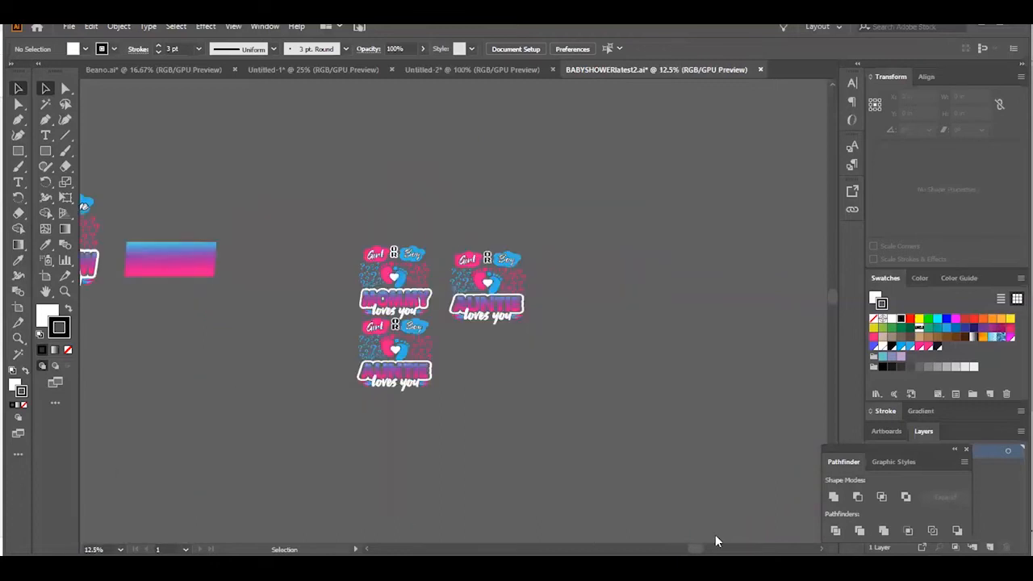
scroll(702, 534, "left", 5)
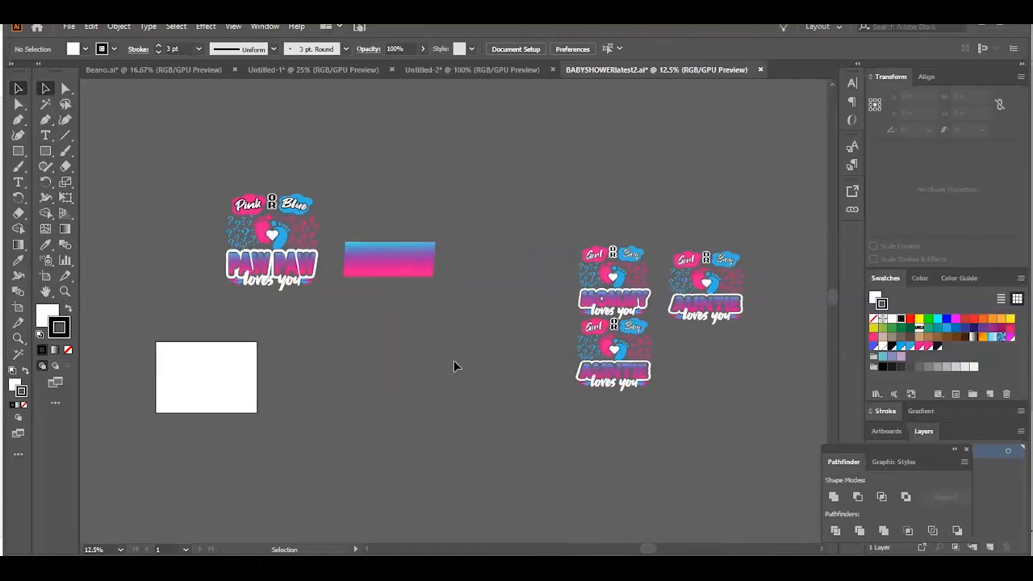
left_click_drag(460, 376, 184, 172)
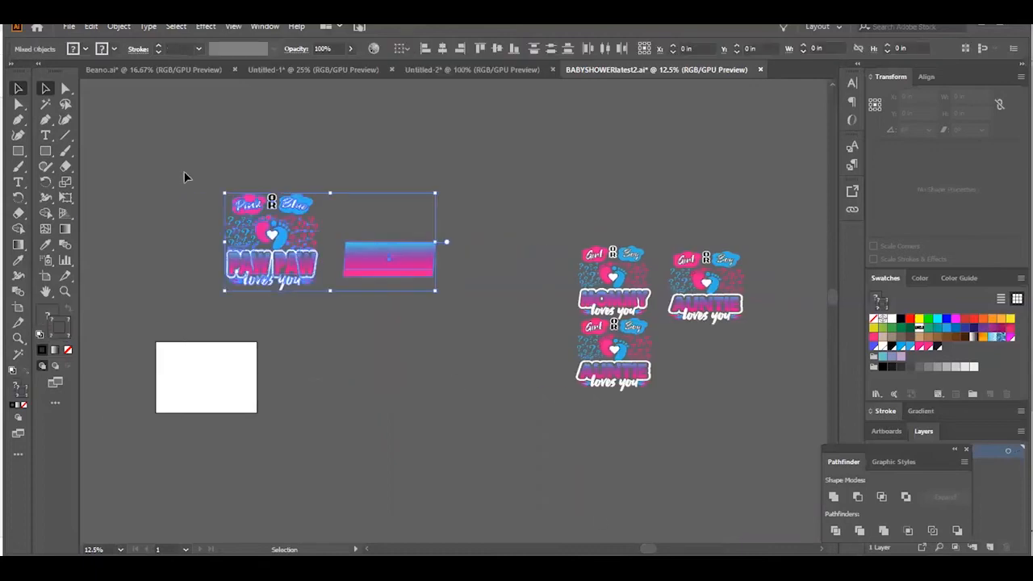
key("Delete")
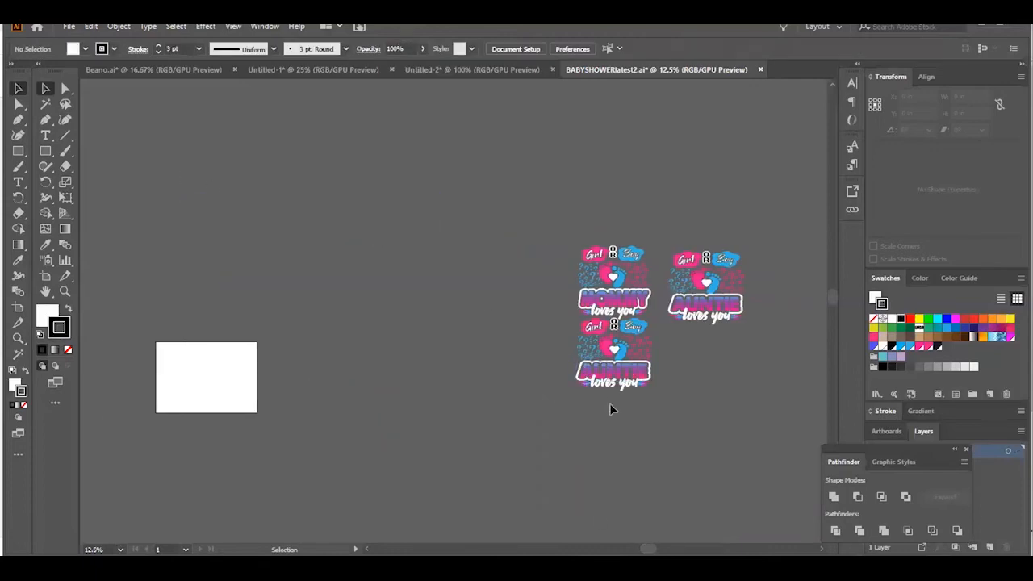
Step: Delete the AUNTIE design beside MOMMY, keeping only the stacked MOMMY and AUNTIE pair
left_click_drag(626, 381, 585, 169)
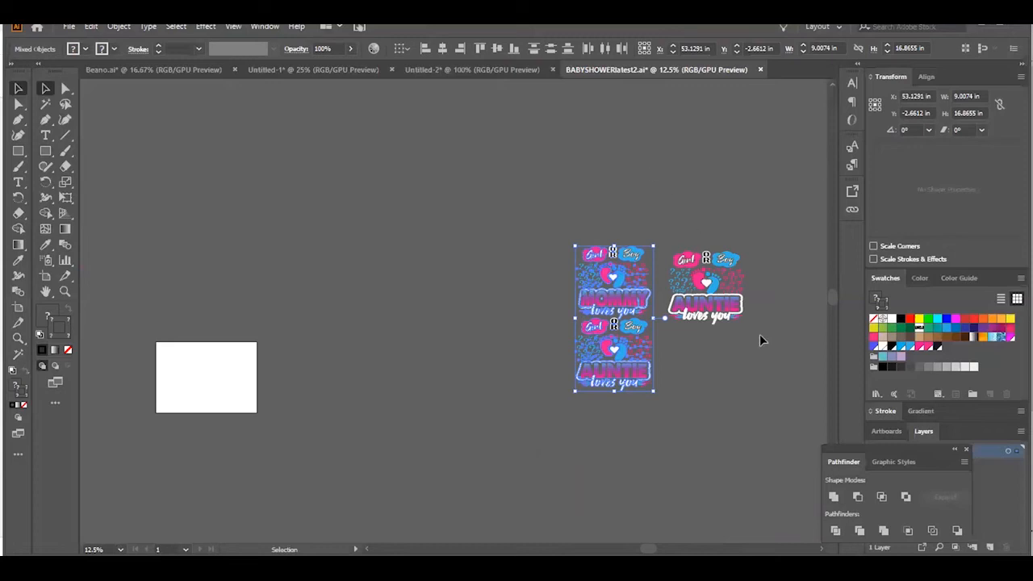
key("ctrl+z")
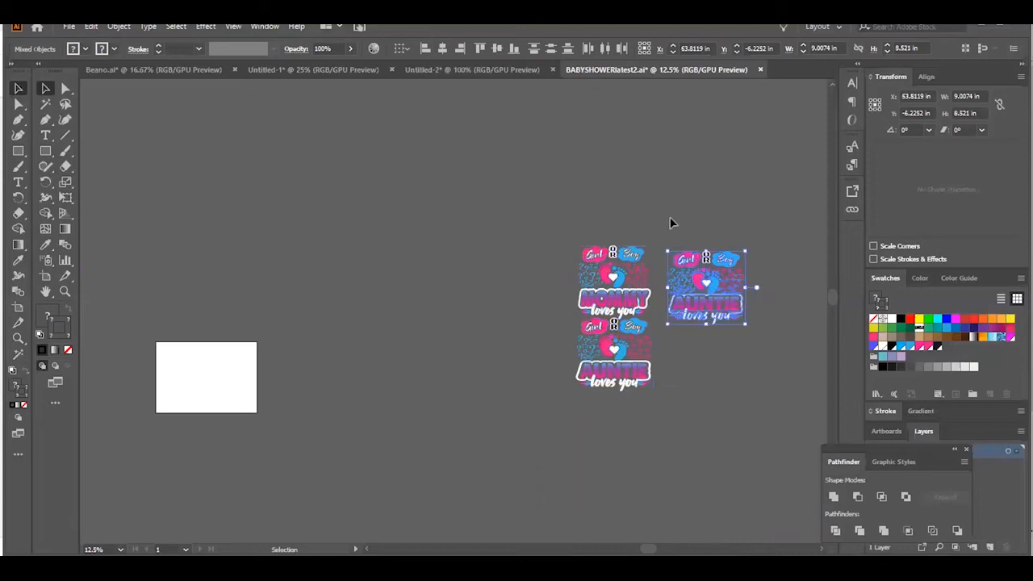
key("Delete")
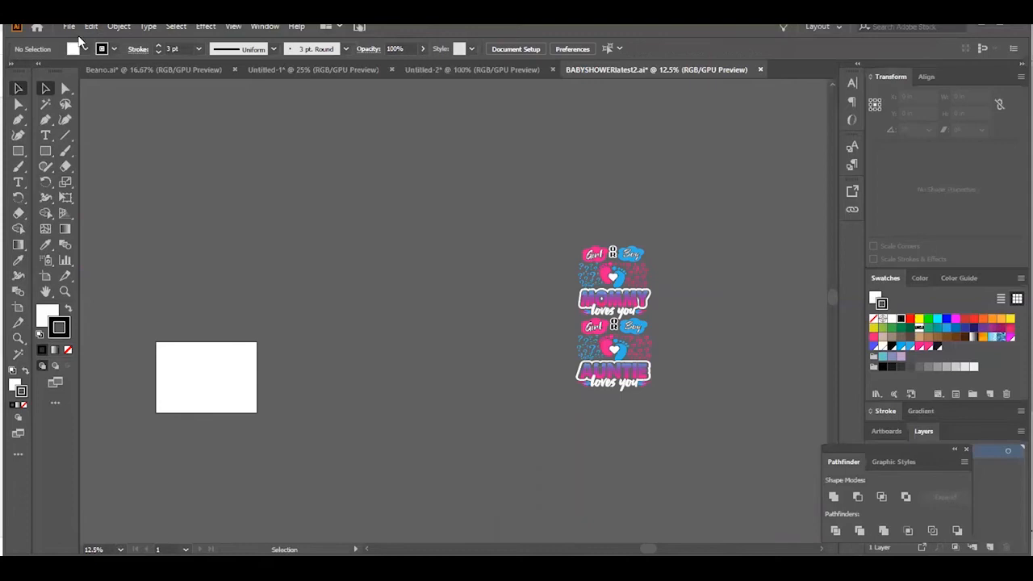
Step: Export the stacked designs to the HEATFX FILES folder as PNG named girl or boy, at High (300 ppi) with a transparent background
left_click(70, 28)
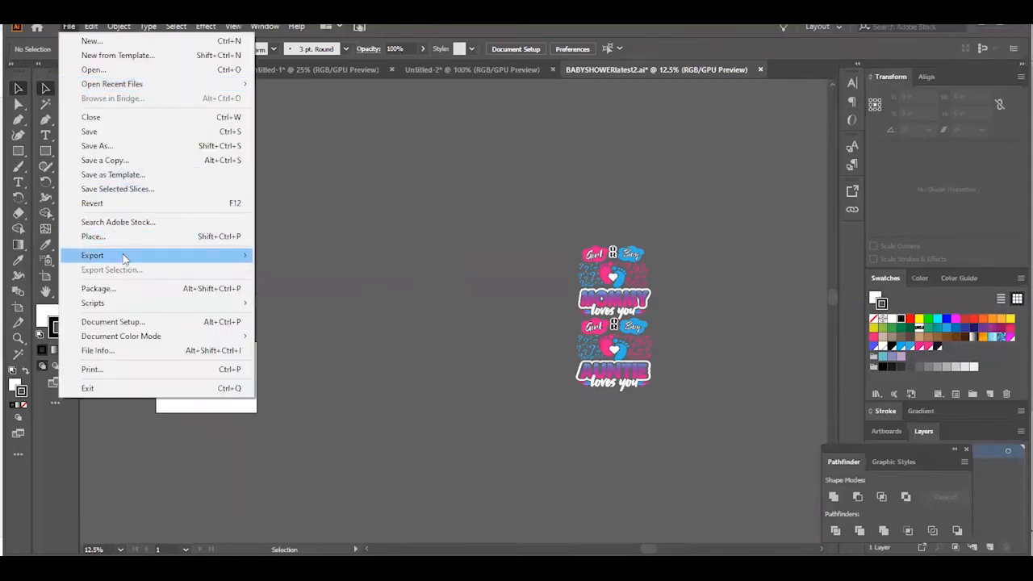
mouse_move(201, 255)
left_click(287, 269)
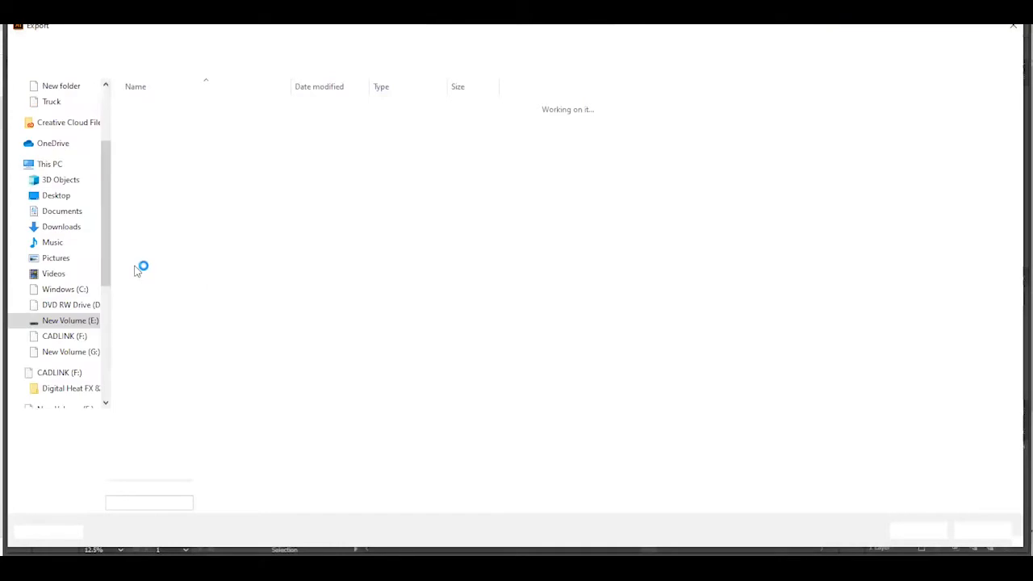
left_click_drag(102, 244, 99, 183)
left_click(82, 192)
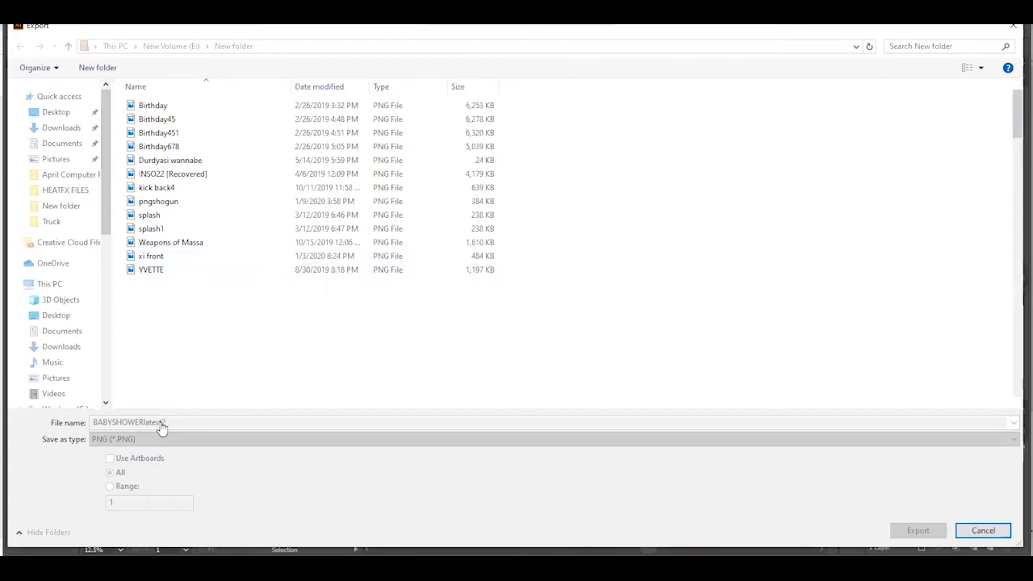
type("girl")
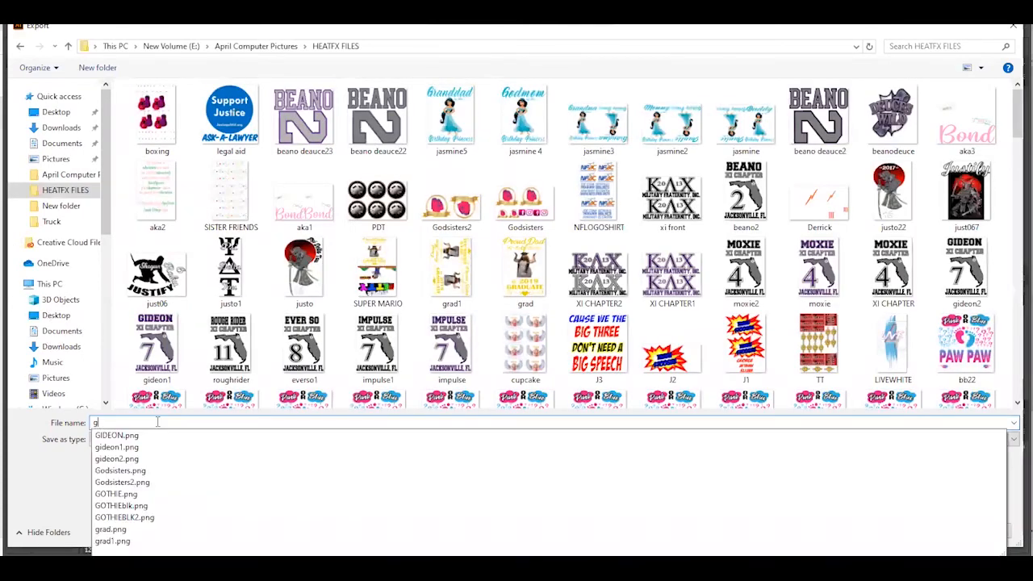
type(" or boy")
key("Return")
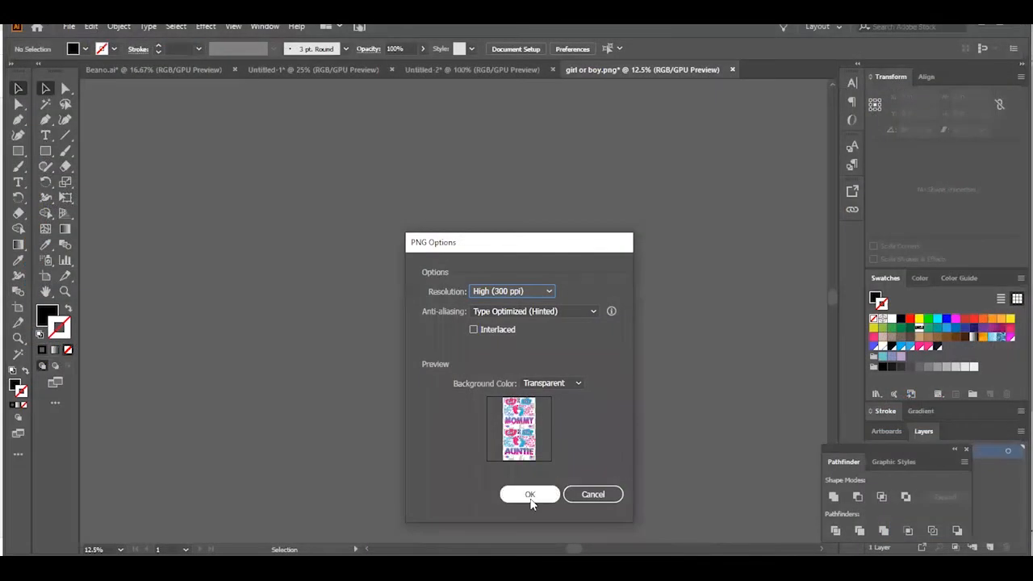
left_click(530, 494)
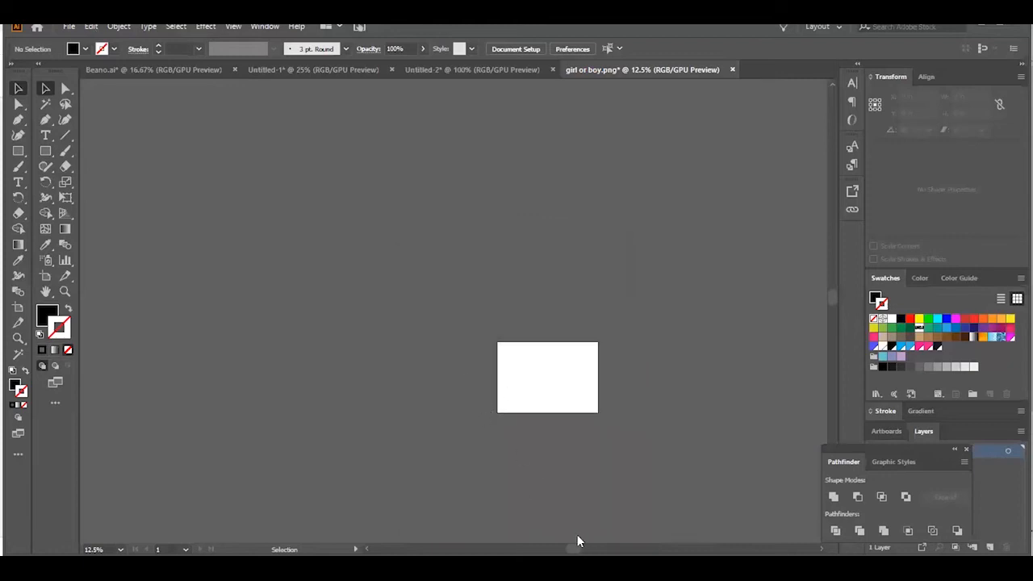
Step: Undo the deletion of the AUNTIE design beside MOMMY
left_click_drag(569, 541, 655, 545)
left_click(87, 29)
left_click(104, 42)
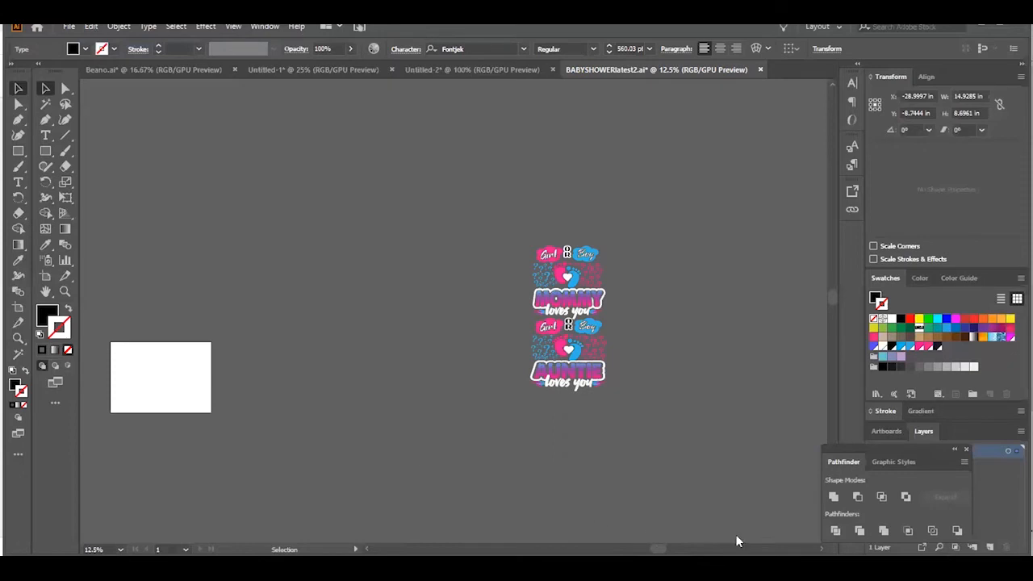
mouse_move(665, 541)
left_mouse_down()
mouse_move(705, 541)
mouse_move(676, 541)
left_mouse_up()
left_click(87, 27)
left_click(117, 41)
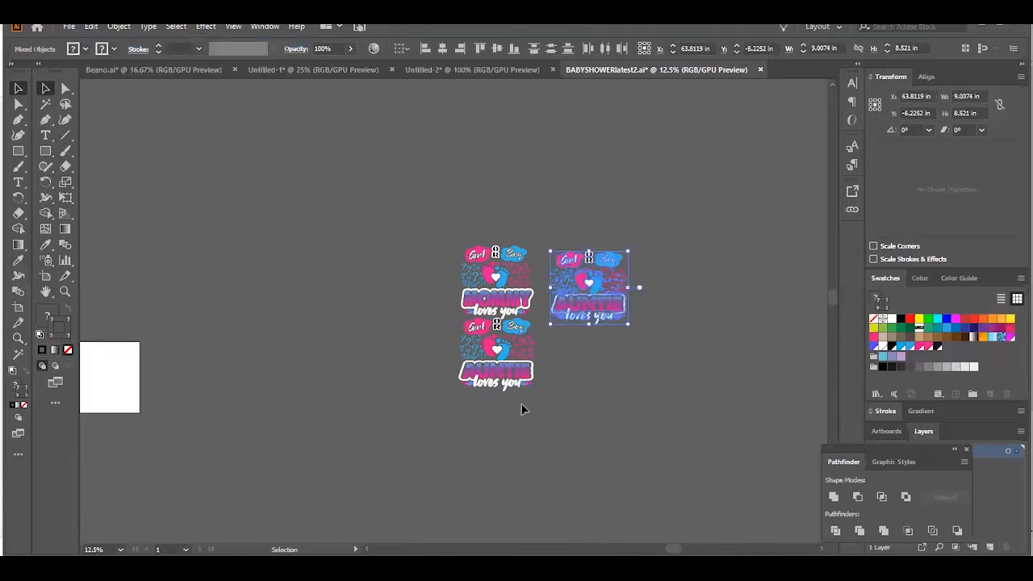
Step: Remove the restored AUNTIE design beside MOMMY from the document again
left_click_drag(530, 410, 530, 407)
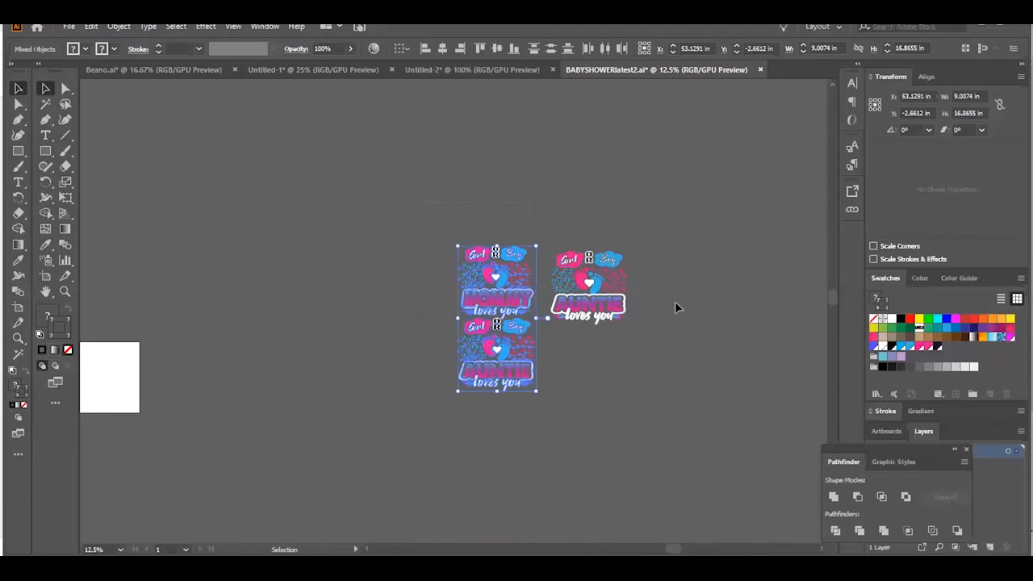
left_click(640, 352)
left_click_drag(651, 345, 549, 200)
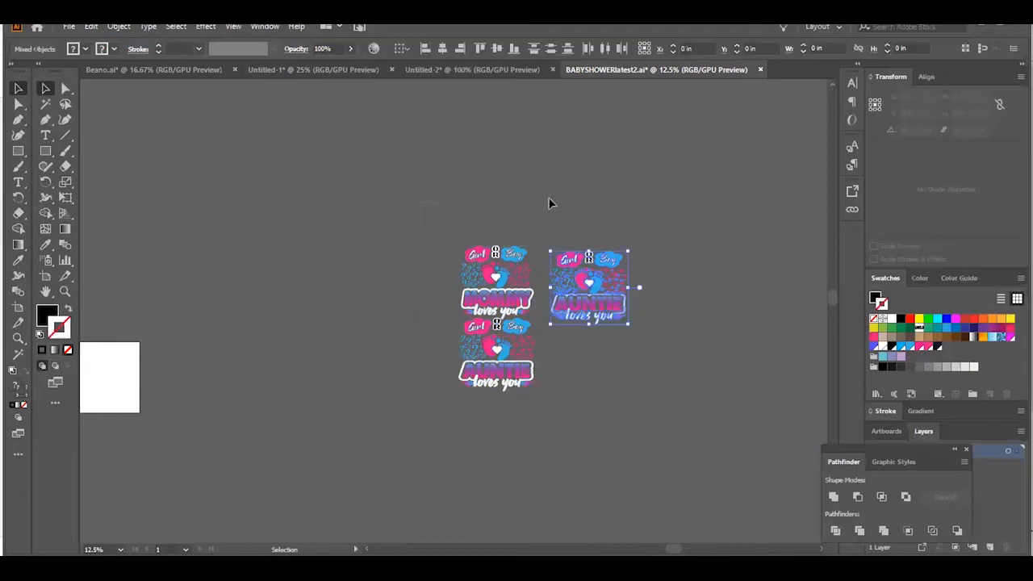
key("Delete")
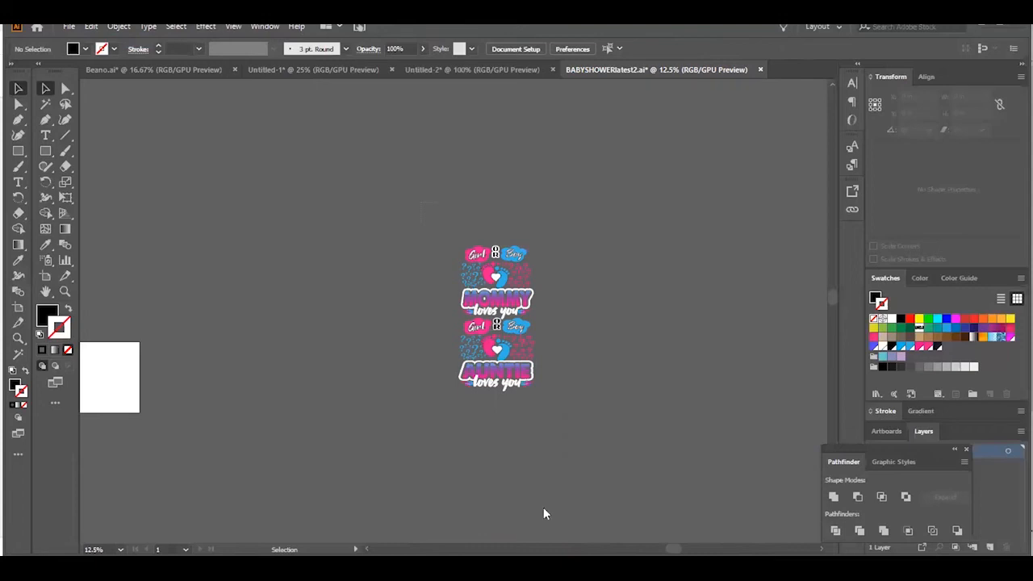
Step: Switch to Digital Heat FX Print Optimizer, maximize it, and move the everso1.png job from the Rich Black Photo queue back to the reserved jobs
left_click(502, 569)
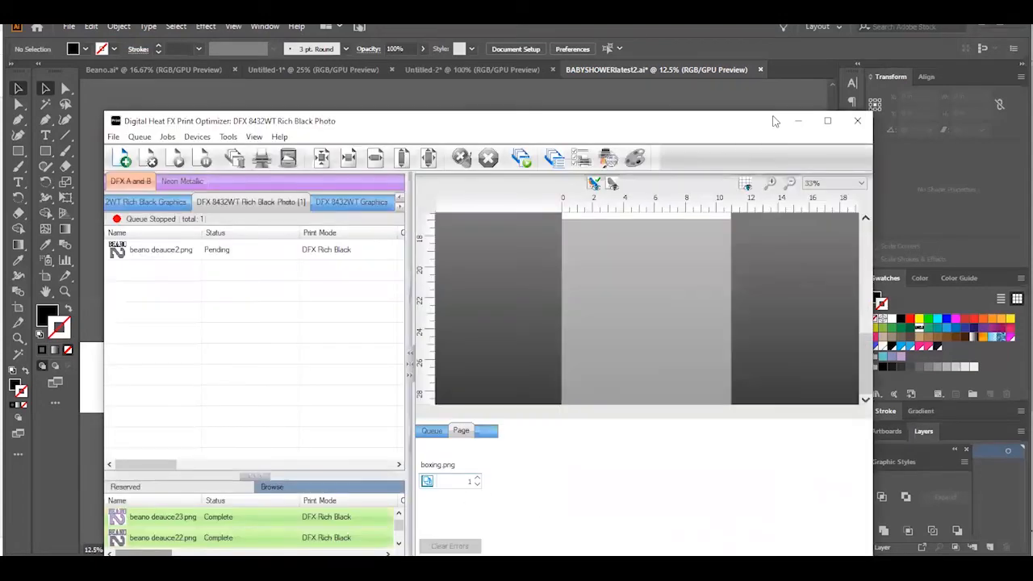
left_click(827, 121)
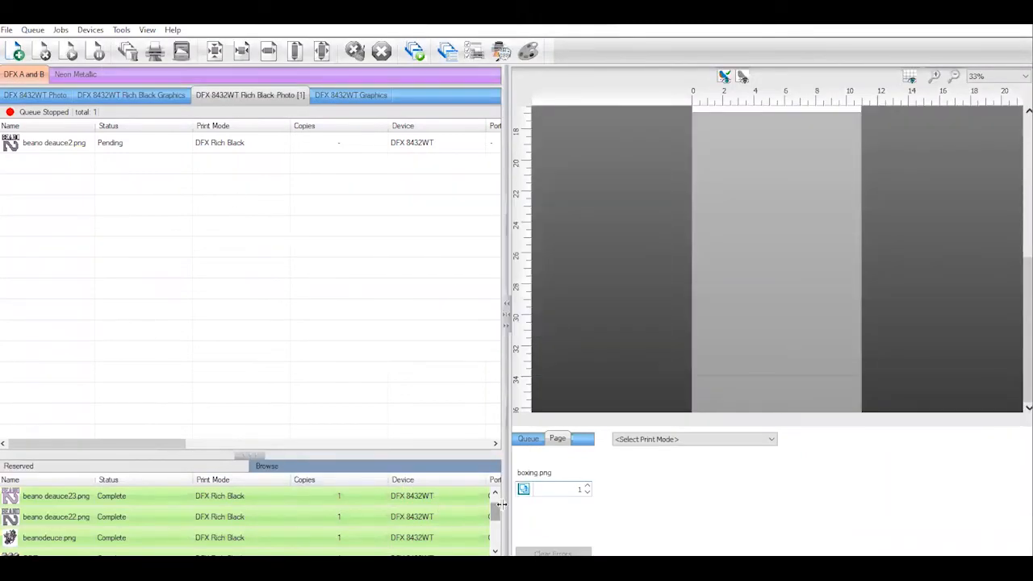
scroll(498, 517, "down", 5)
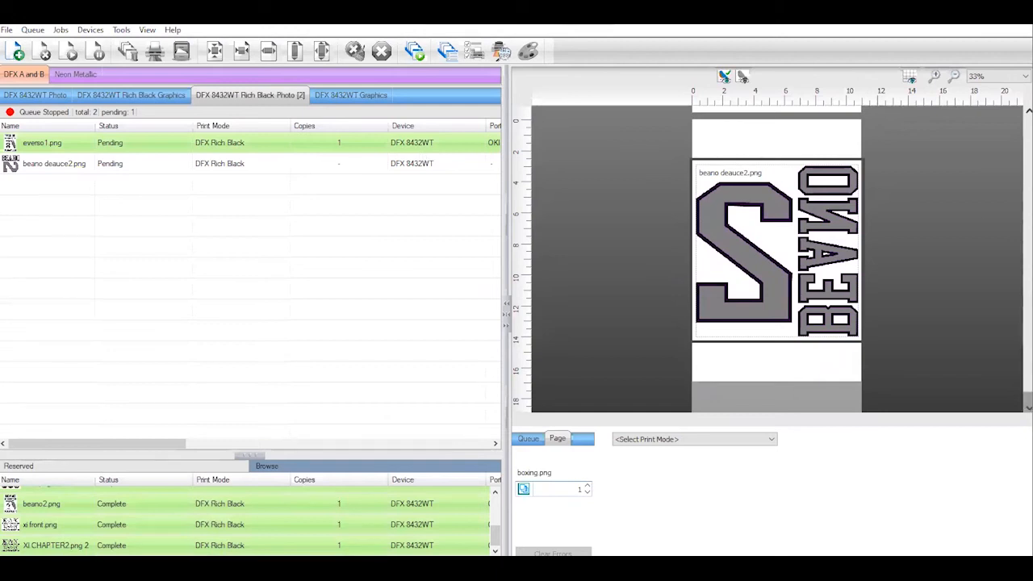
scroll(777, 258, "up", 3)
scroll(778, 259, "down", 3)
scroll(777, 258, "up", 3)
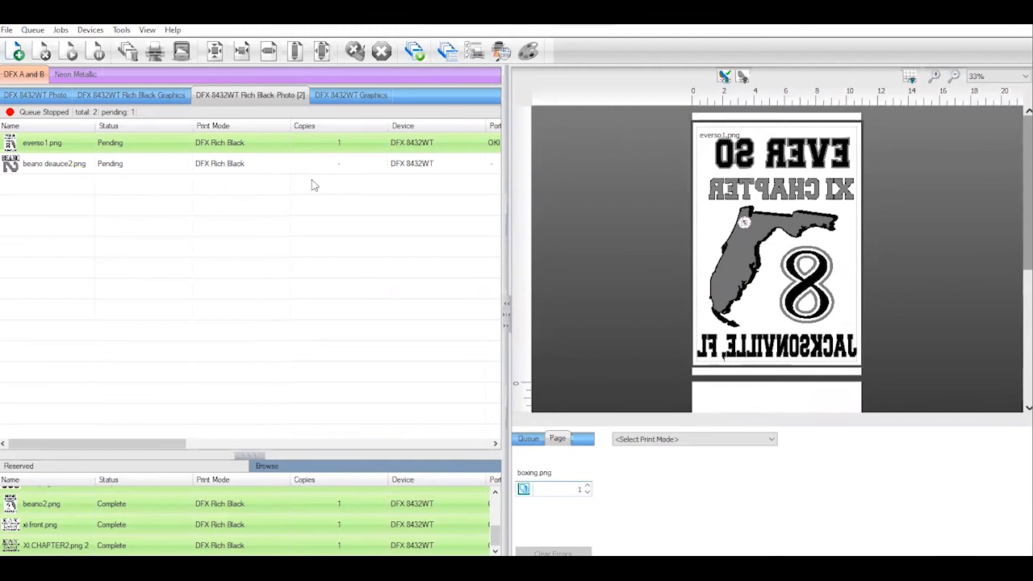
left_click_drag(143, 143, 141, 529)
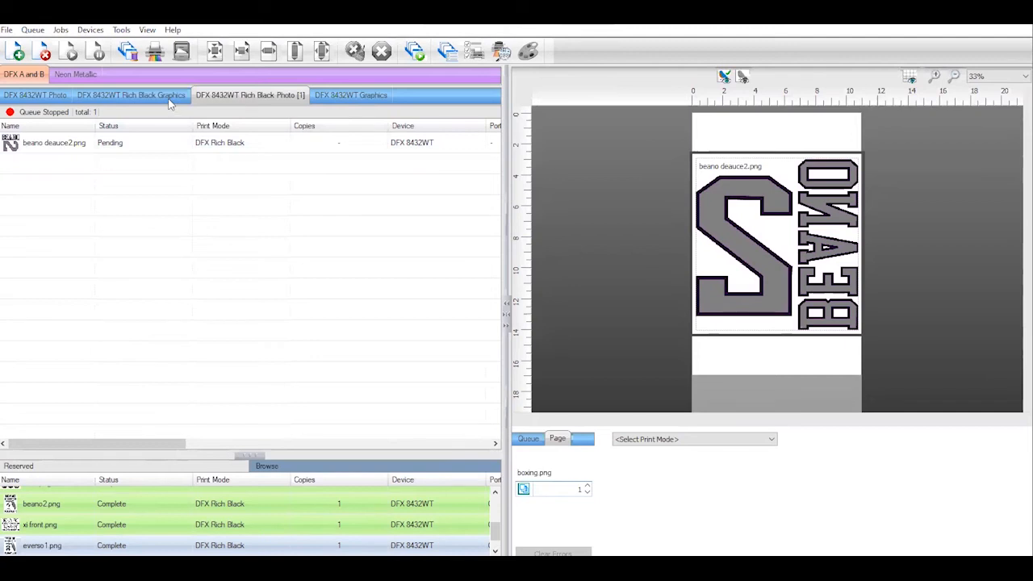
Step: Import girl or boy.png into the DFX 8432WT Graphics queue
left_click(341, 98)
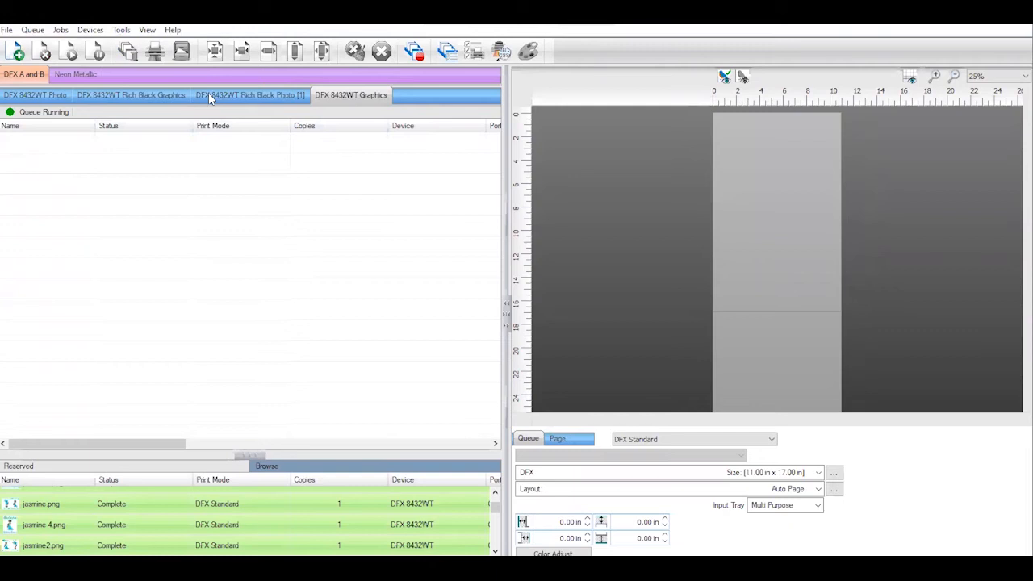
left_click(6, 30)
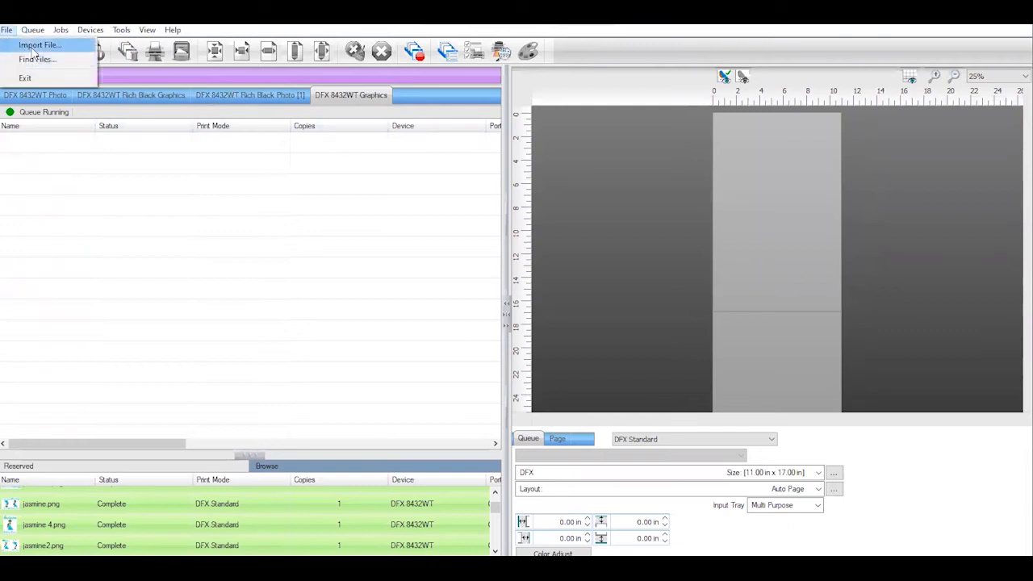
left_click(33, 48)
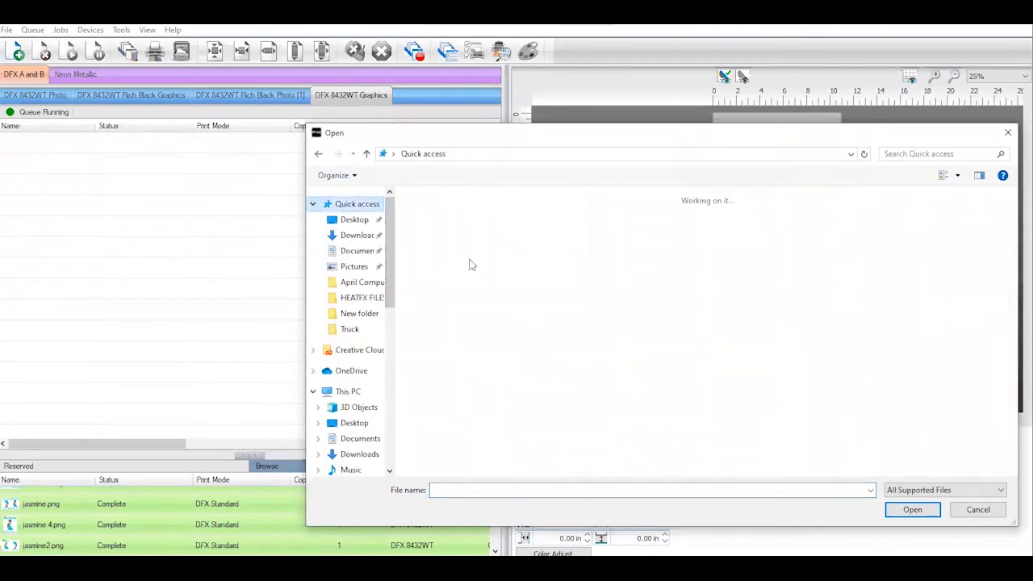
double_click(460, 333)
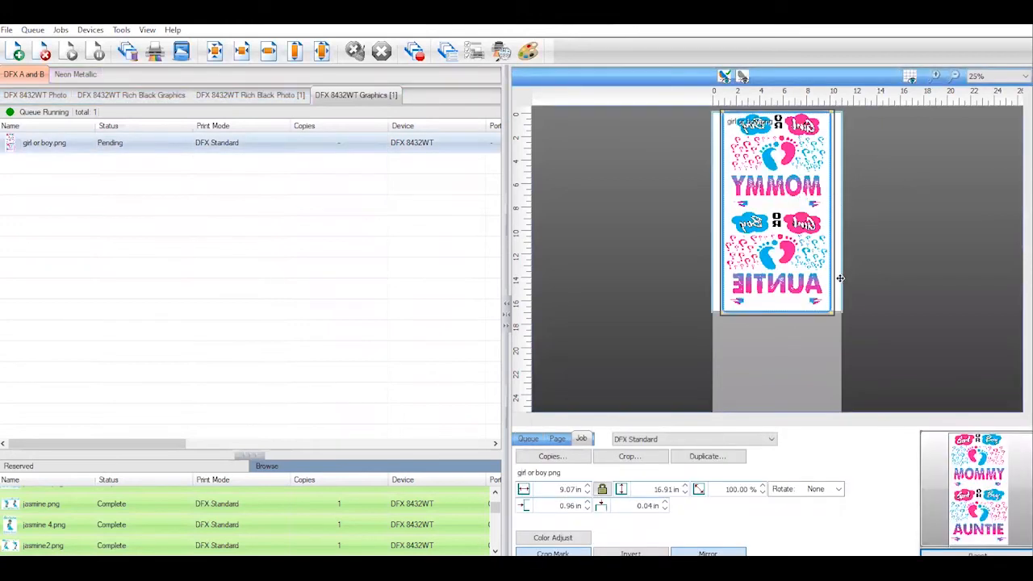
Step: Unlock the proportions of the girl or boy.png job, reduce its height to 16.66 in, and center it on the page
left_click(602, 489)
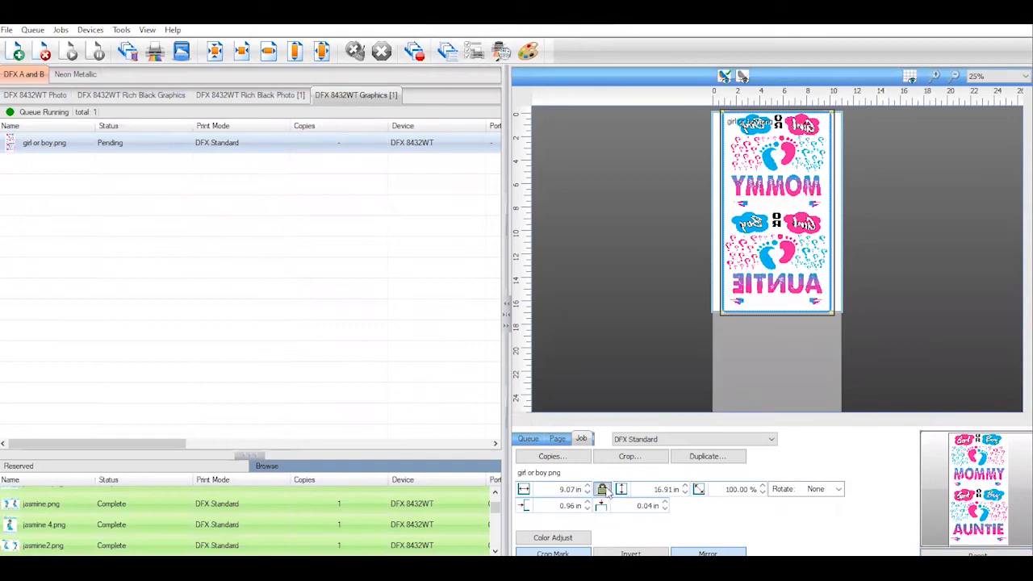
left_click(685, 493)
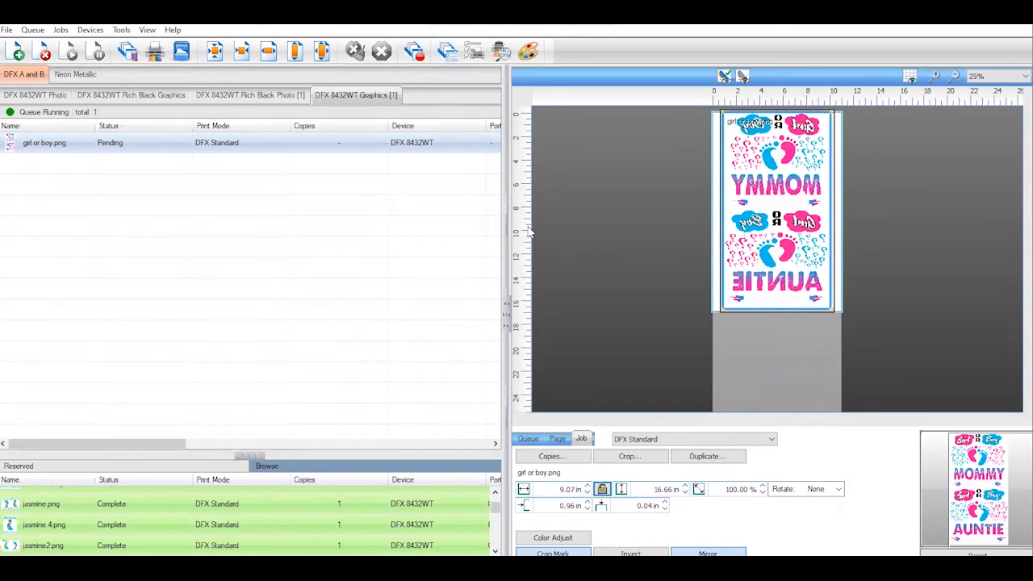
left_click(215, 51)
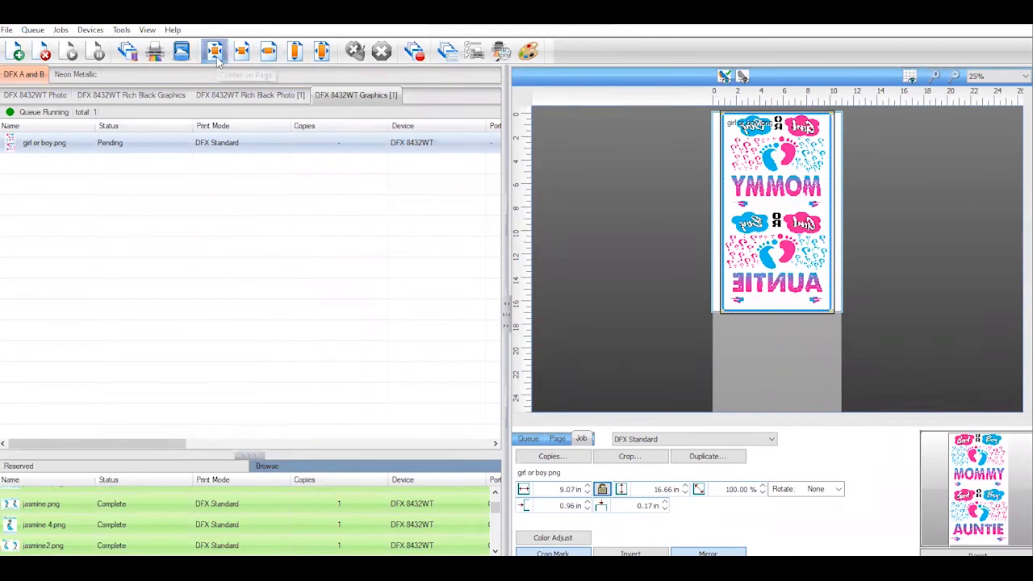
left_click(888, 190)
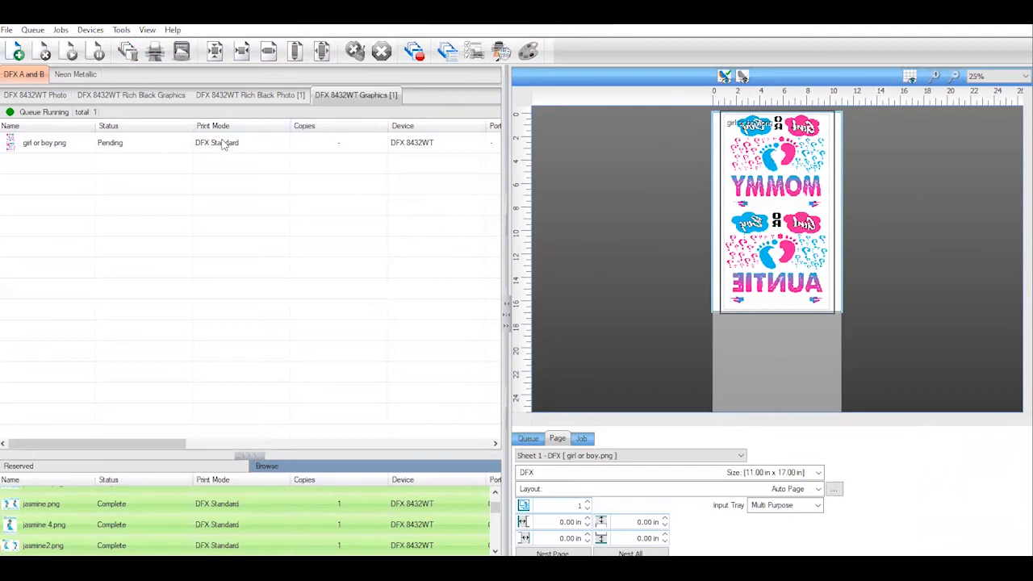
Step: Open the KnockMeColorOut plug-in for the girl or boy.png job and preview the design on the black shirt color
mouse_move(225, 143)
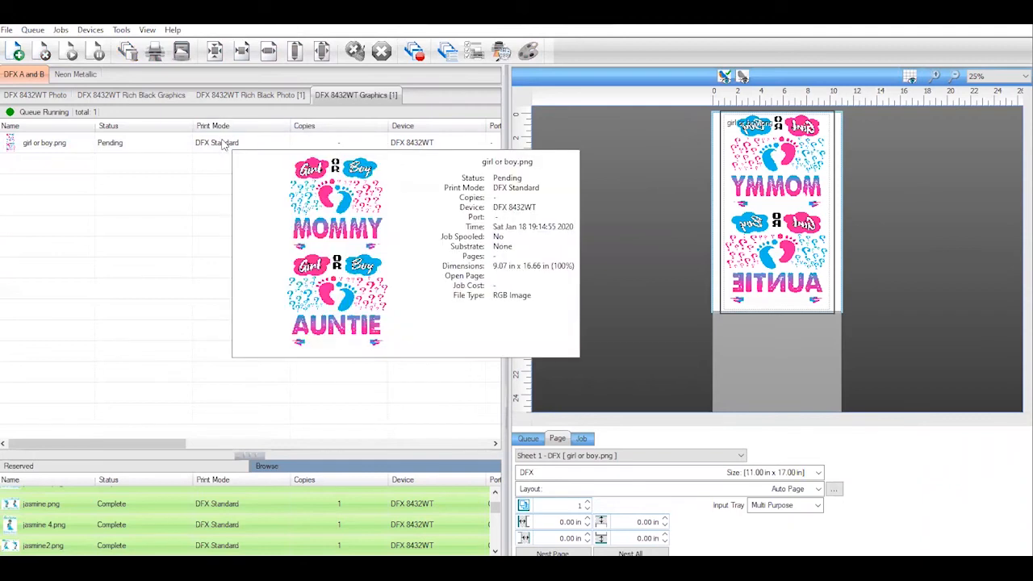
left_click(224, 143)
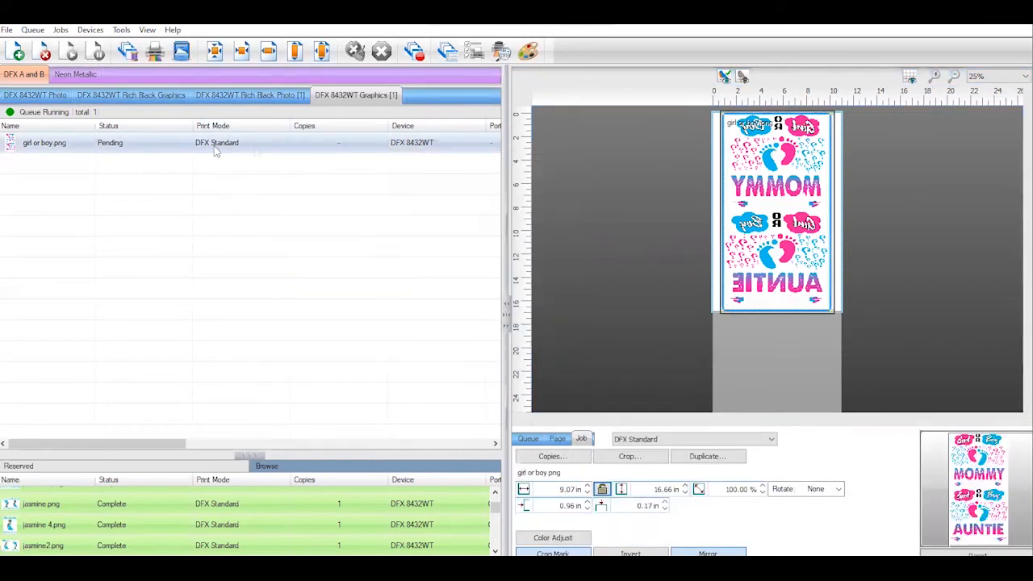
right_click(216, 152)
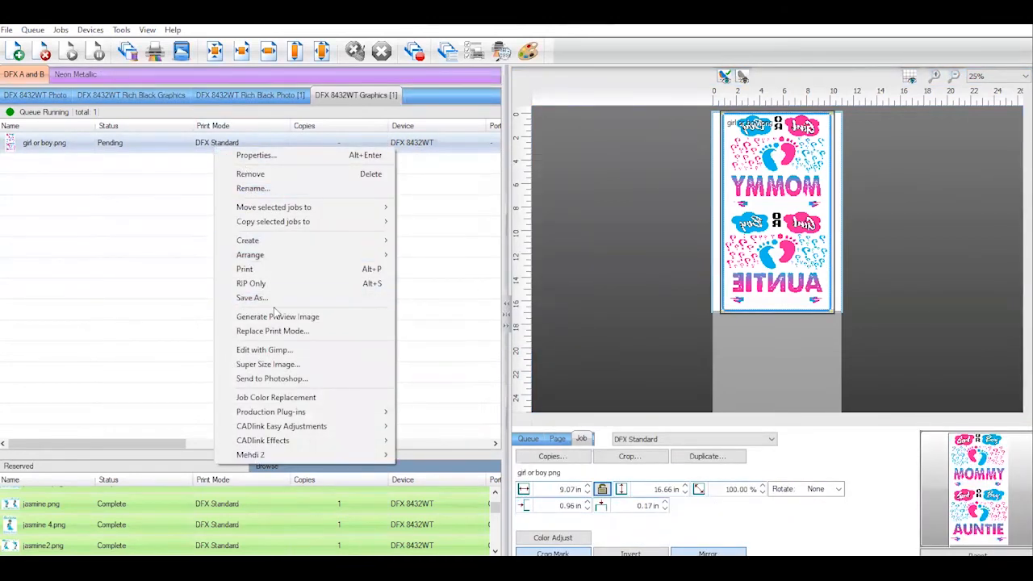
mouse_move(287, 413)
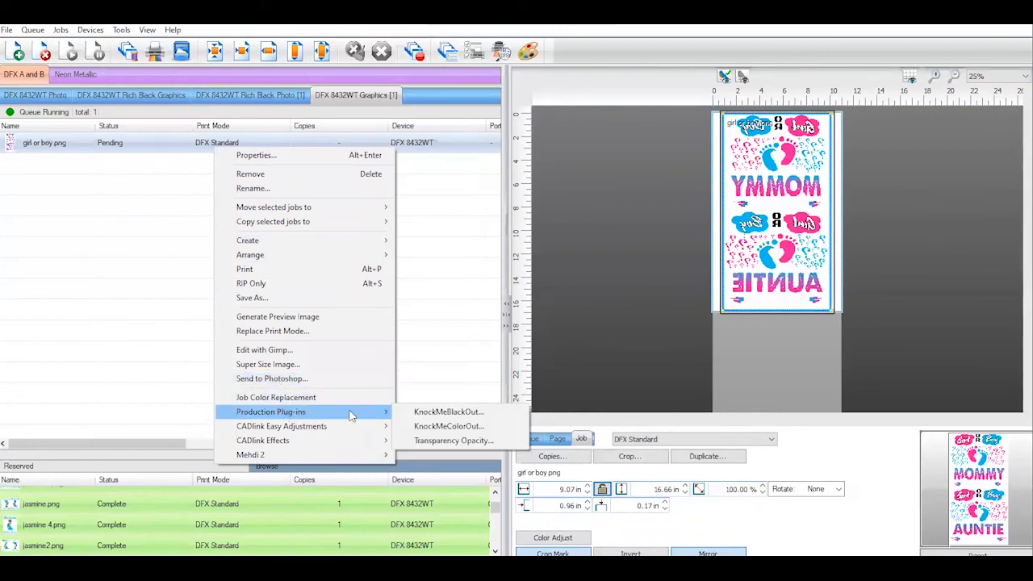
left_click(421, 426)
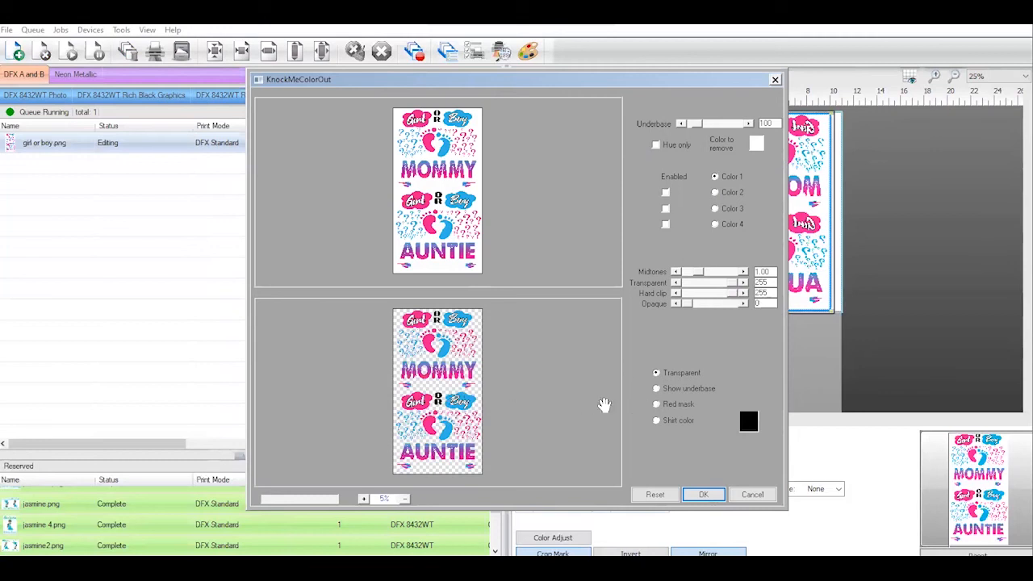
left_click(656, 420)
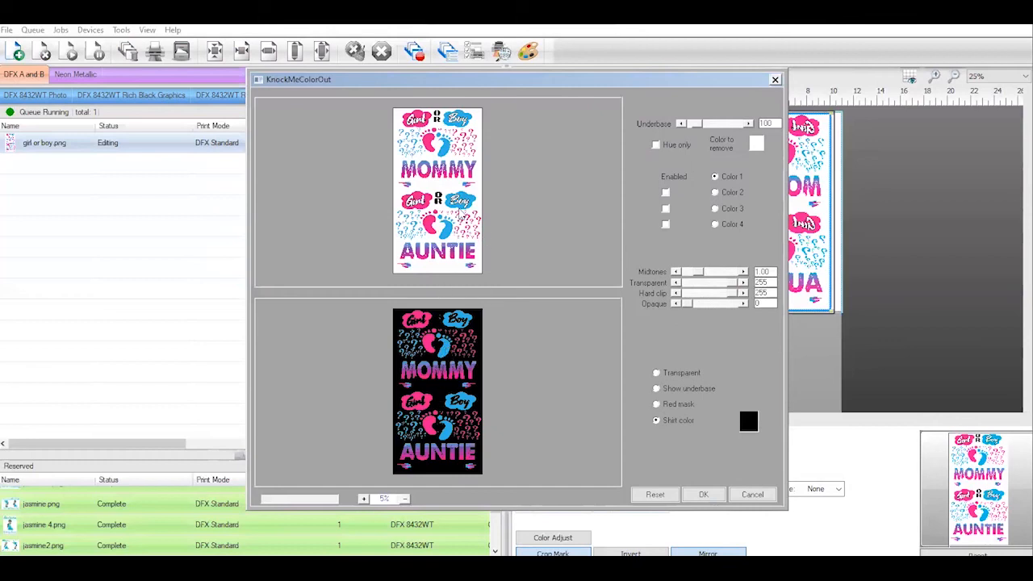
Step: Try blue, pink, and black sampled from the AUNTIE design as Color 1 to remove
left_click(464, 202)
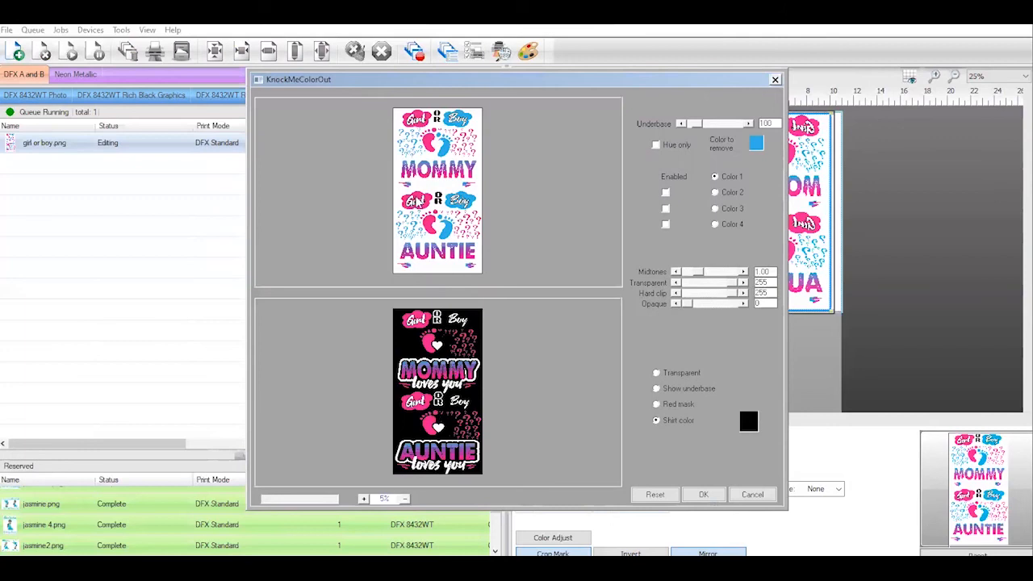
left_click(417, 202)
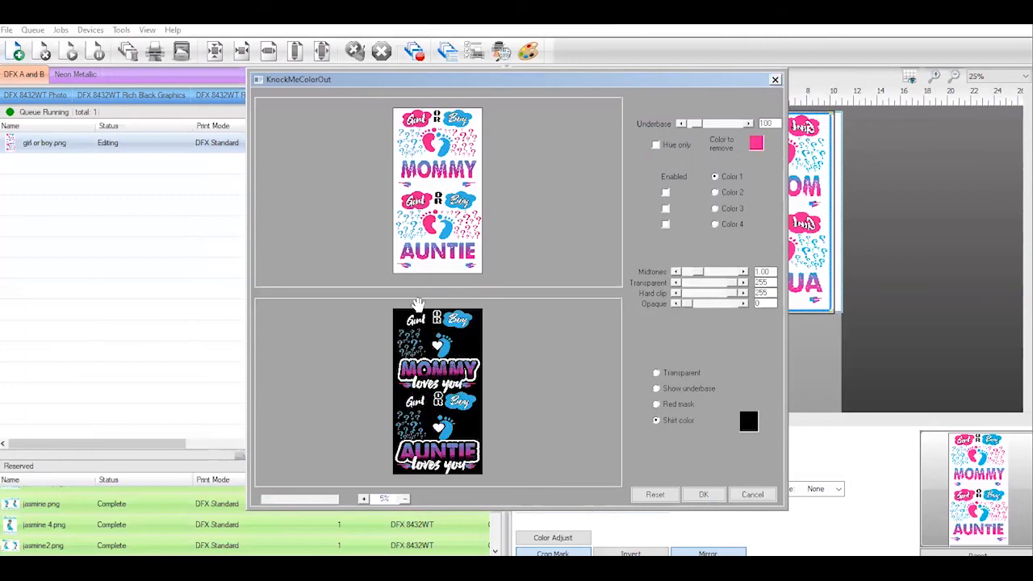
left_click(436, 195)
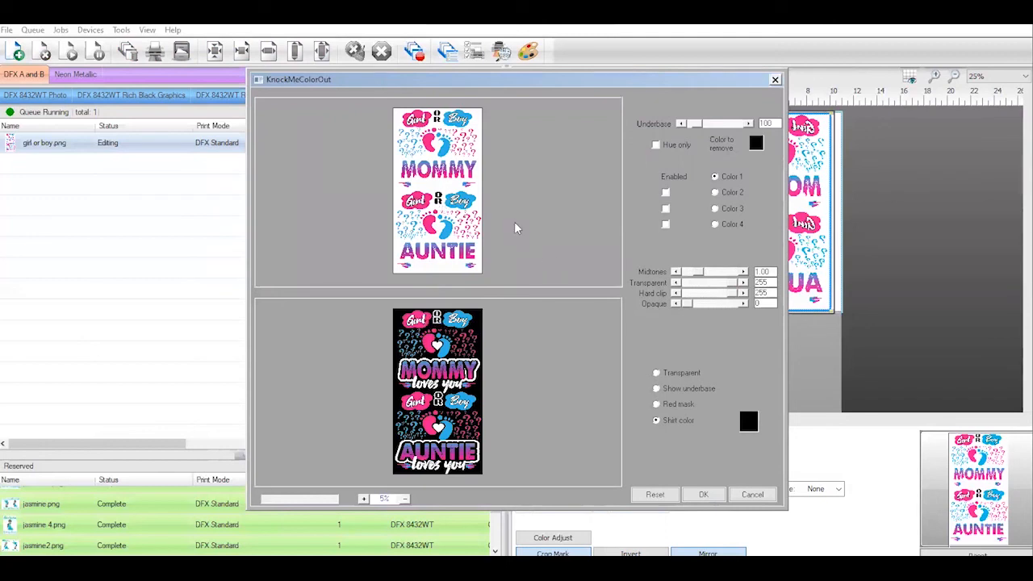
Step: Preview the design on a yellow shirt with white sampled as the color to remove, and discard the knockout settings
left_click(746, 420)
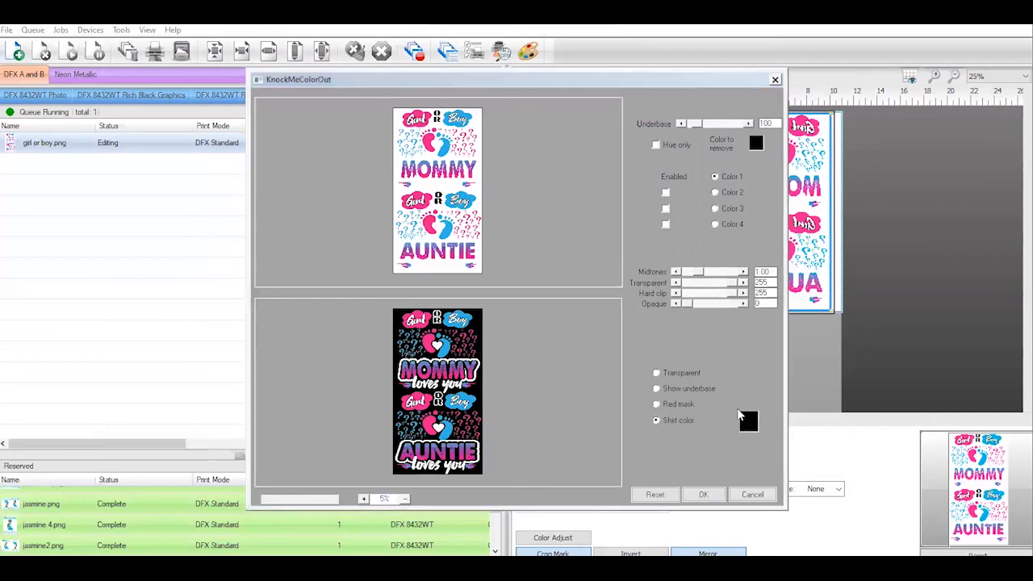
left_click(400, 234)
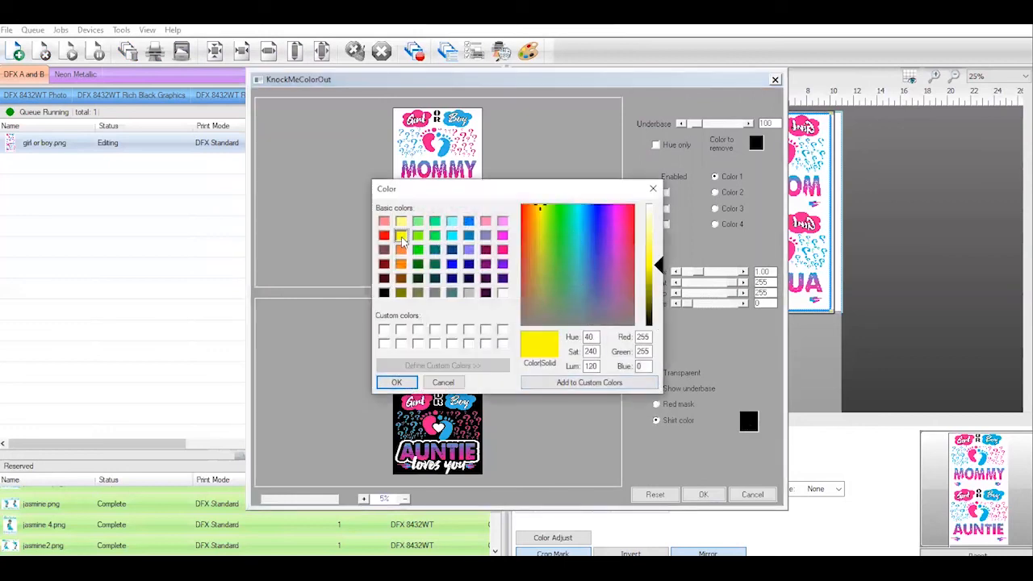
left_click(399, 381)
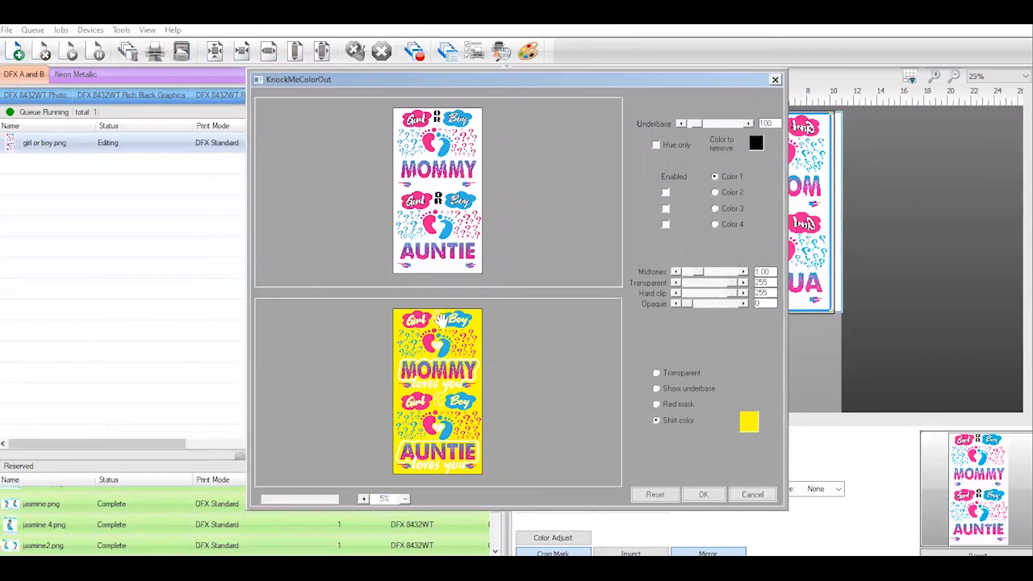
left_click(433, 189)
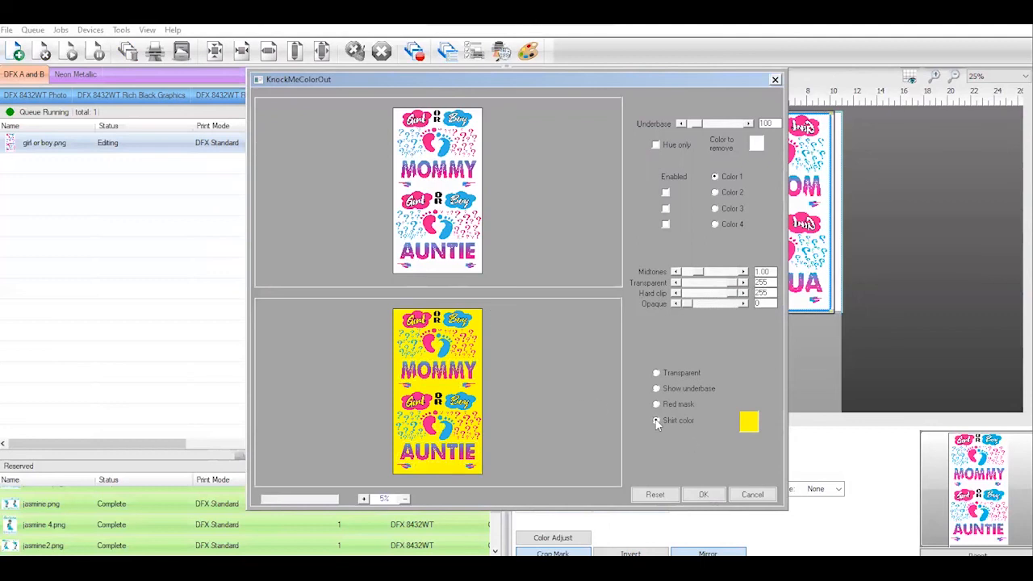
left_click(751, 495)
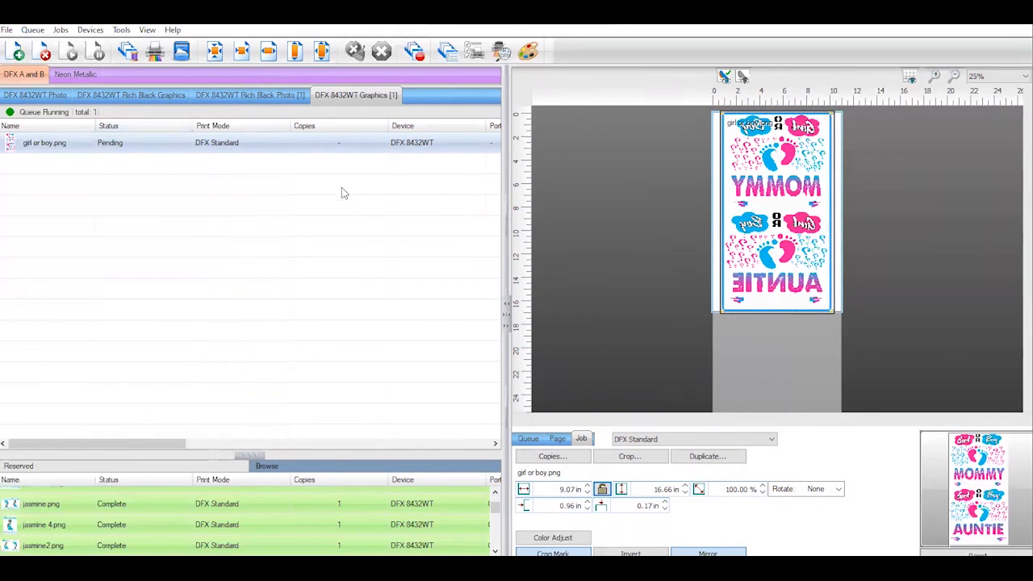
Step: Print the girl or boy.png job from the DFX 8432WT Graphics queue
mouse_move(248, 147)
mouse_move(159, 147)
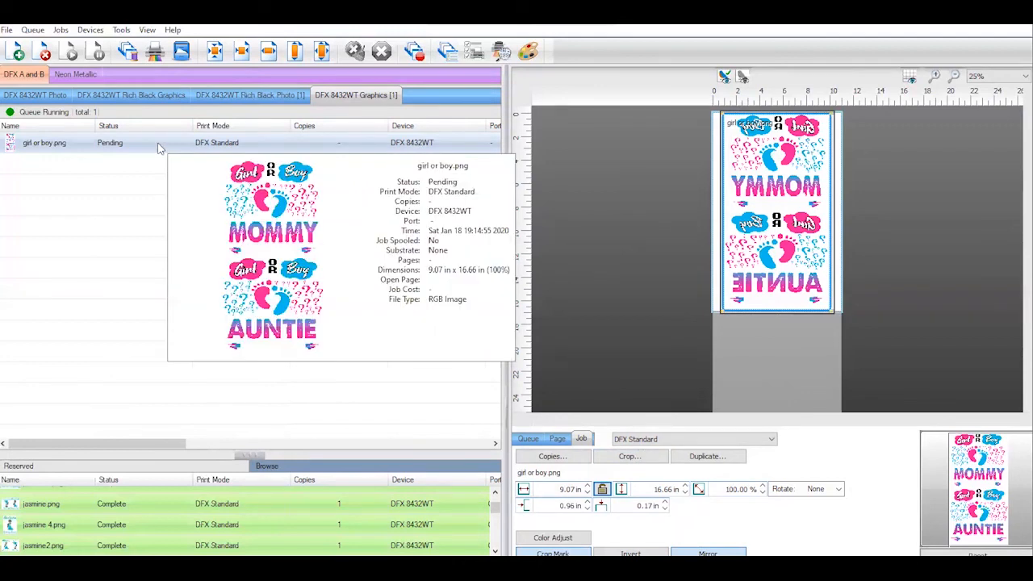
right_click(159, 148)
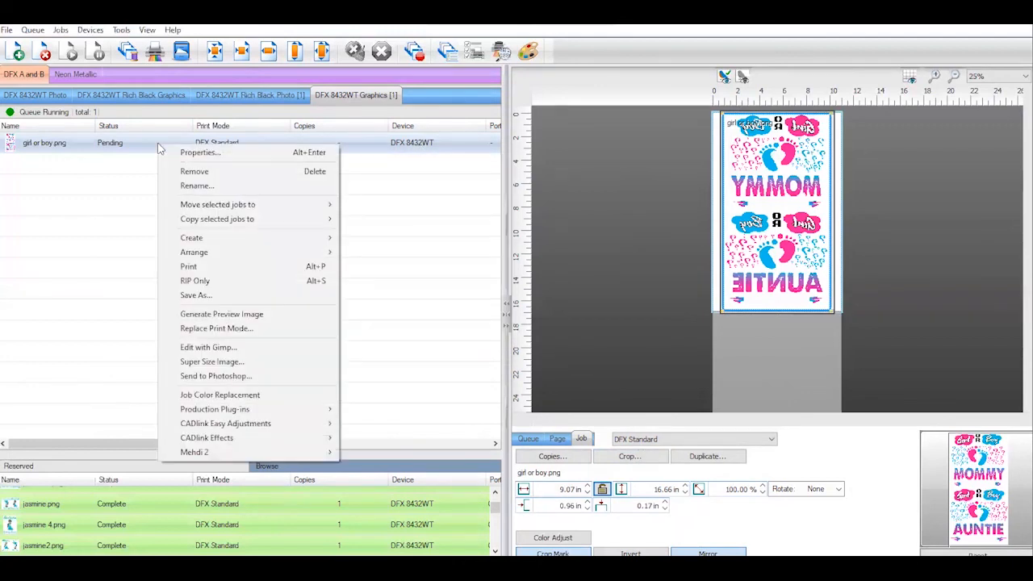
left_click(198, 267)
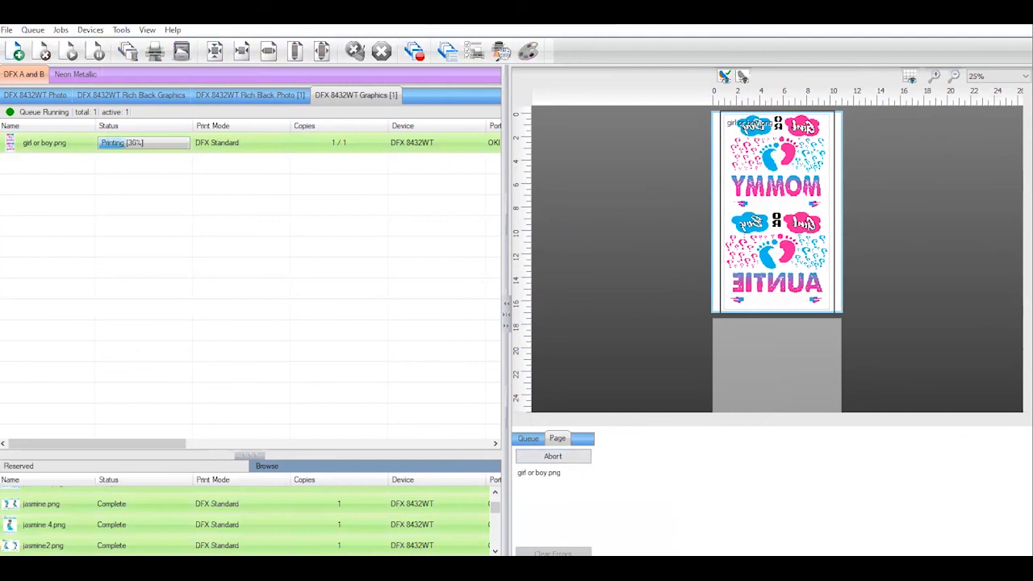
Step: Switch back to the BABYSHOWERlatest2.ai document in Illustrator
mouse_move(619, 567)
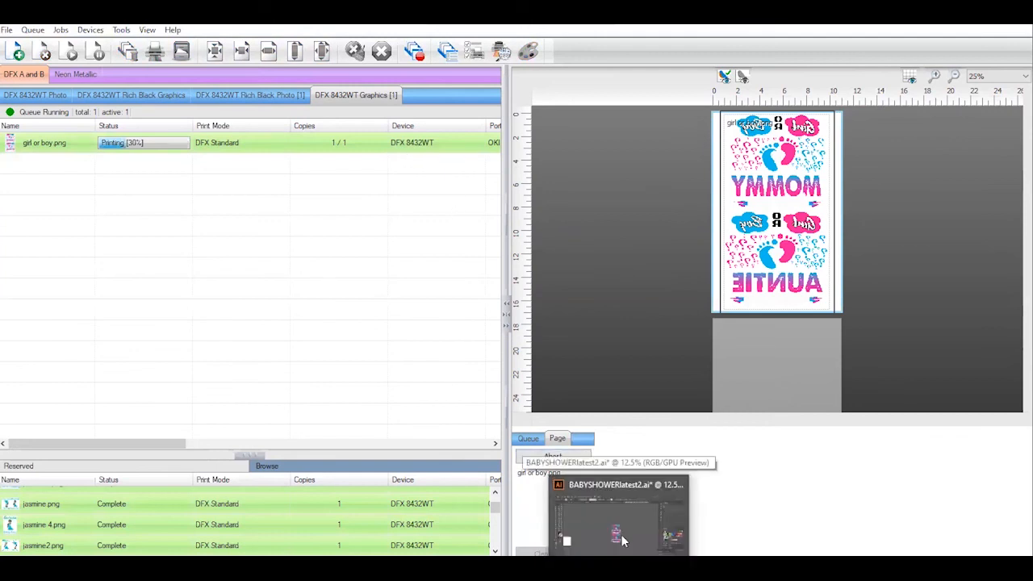